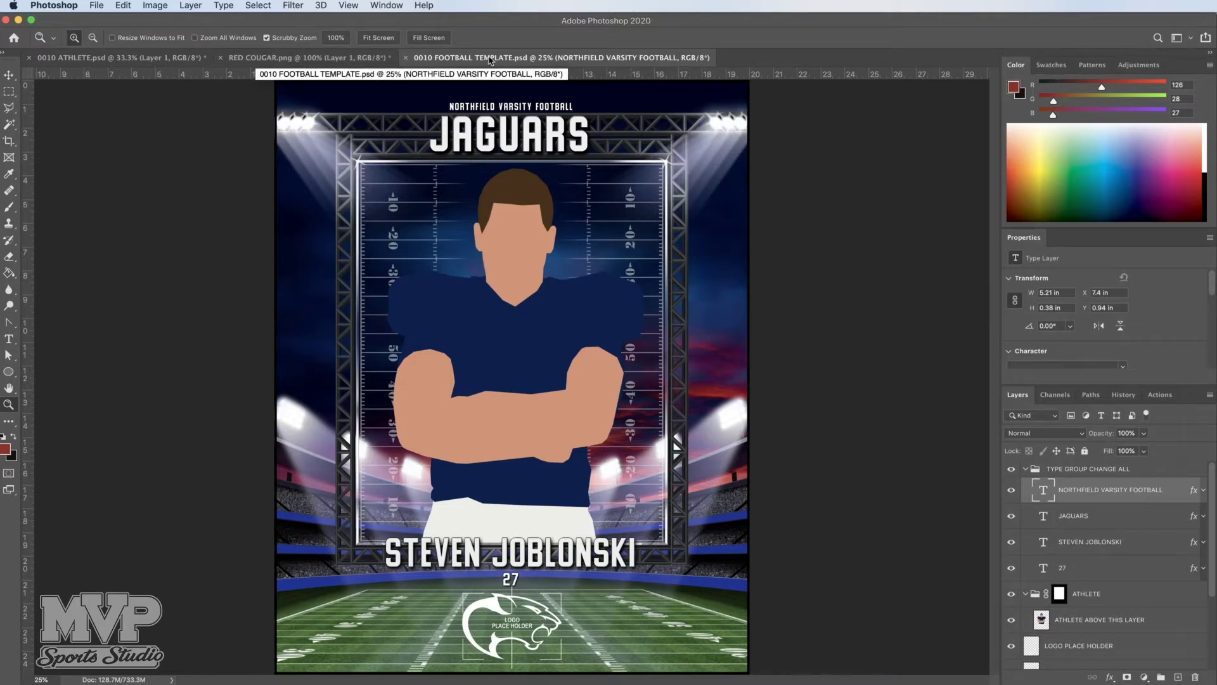
Look over the cougar logo and the athlete cutout documents, and return to the football template.
click(247, 59)
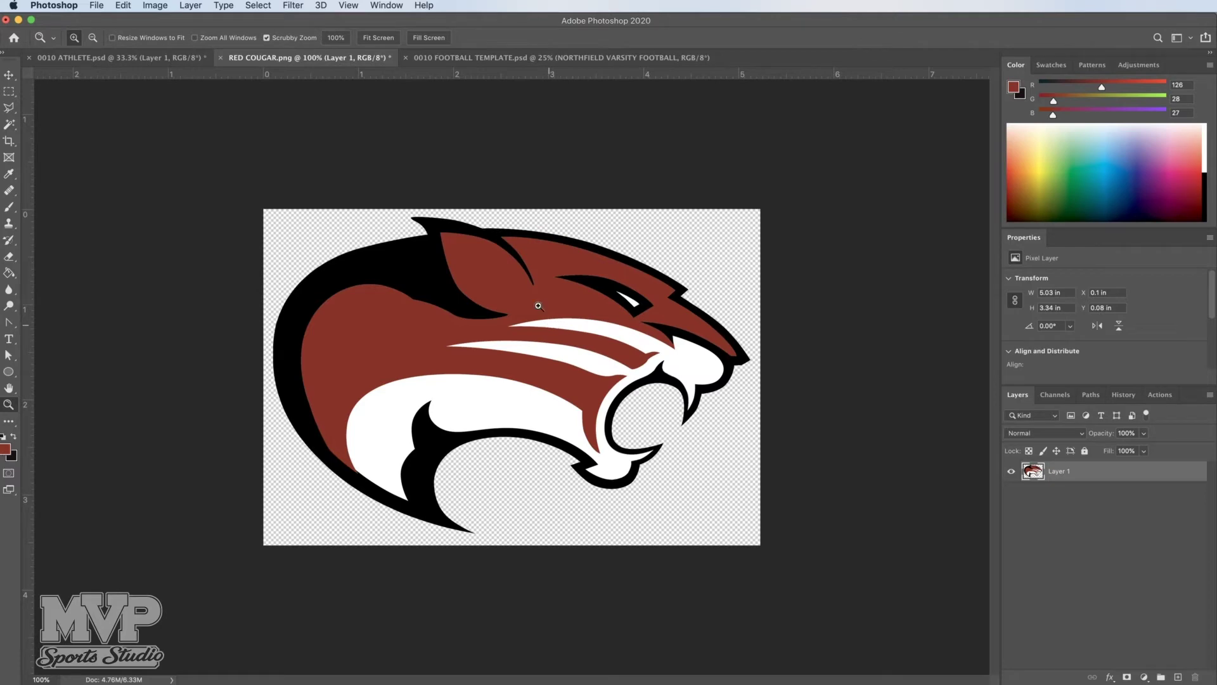
click(76, 59)
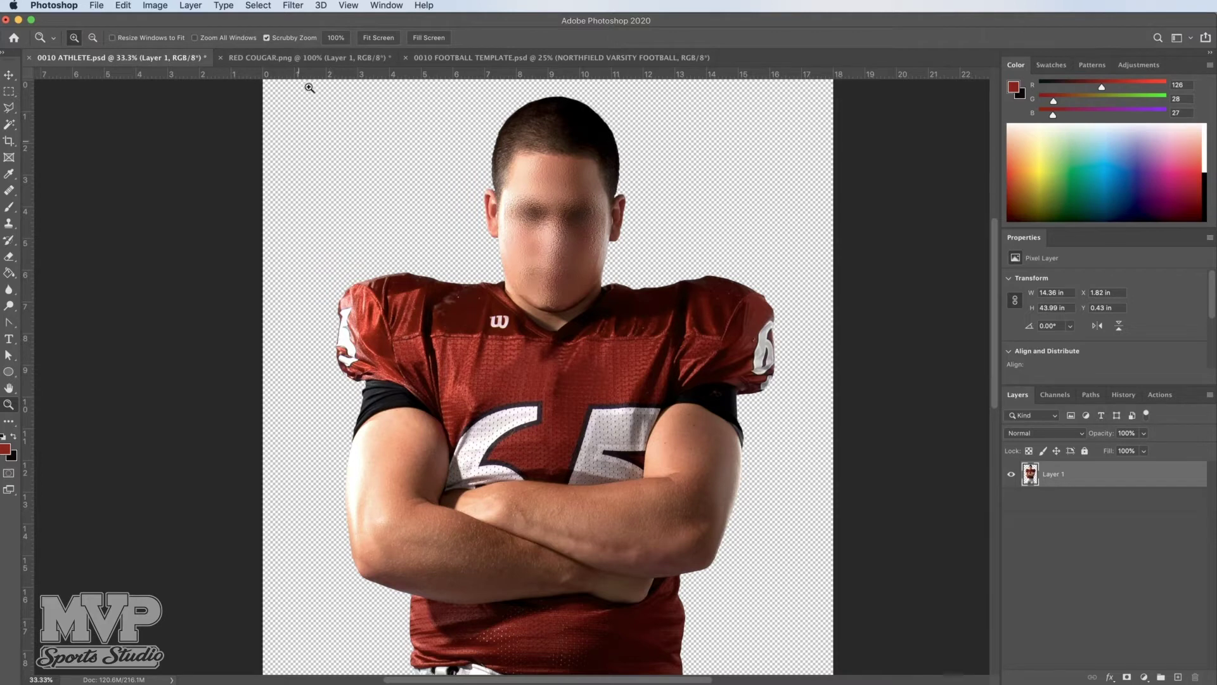
click(303, 58)
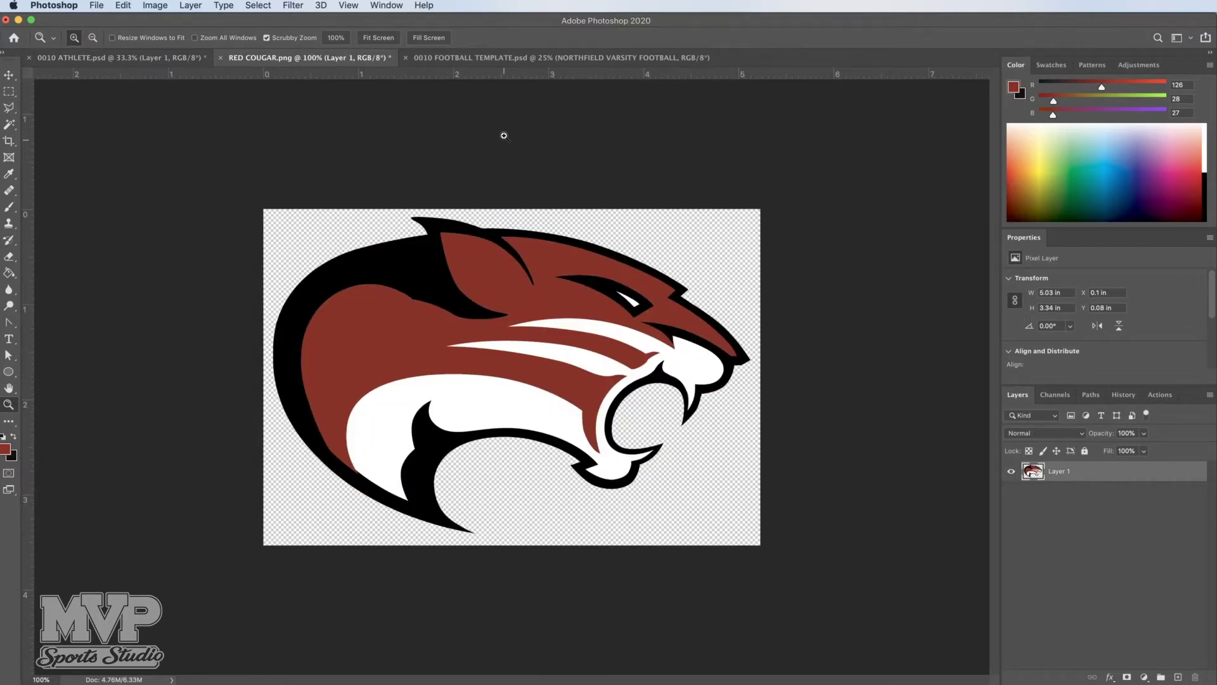
click(487, 58)
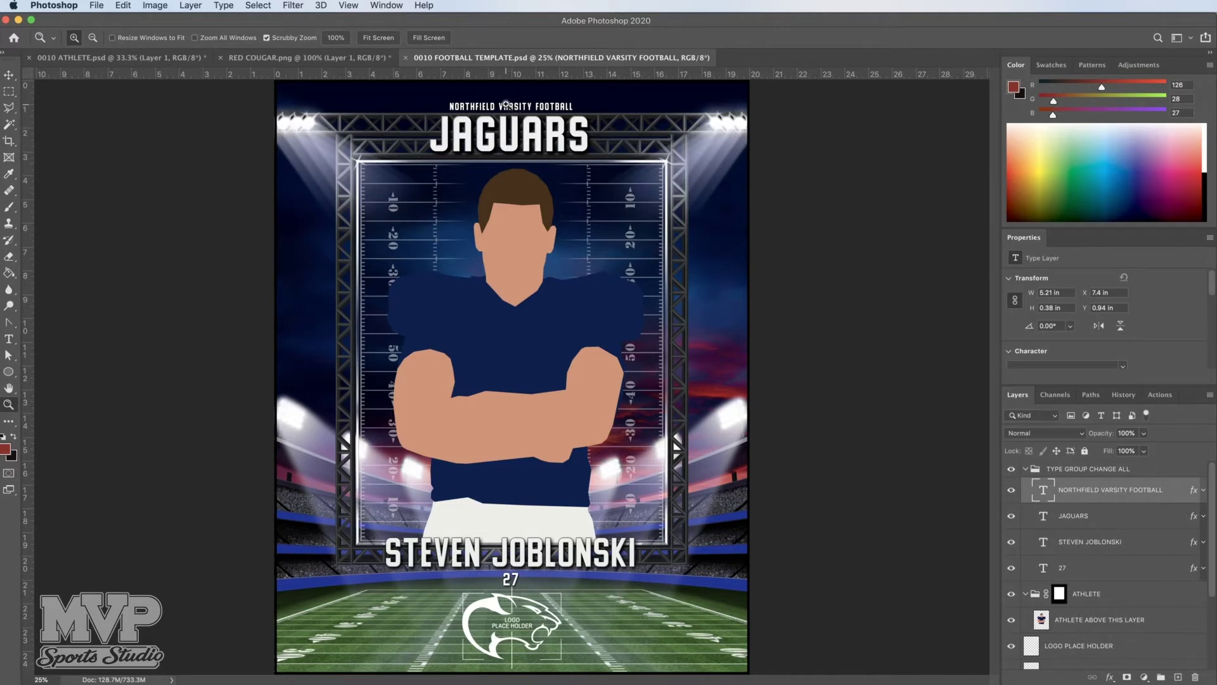
Examine the NORTHFIELD VARSITY FOOTBALL and JAGUARS headings of the poster up close.
click(507, 106)
click(507, 105)
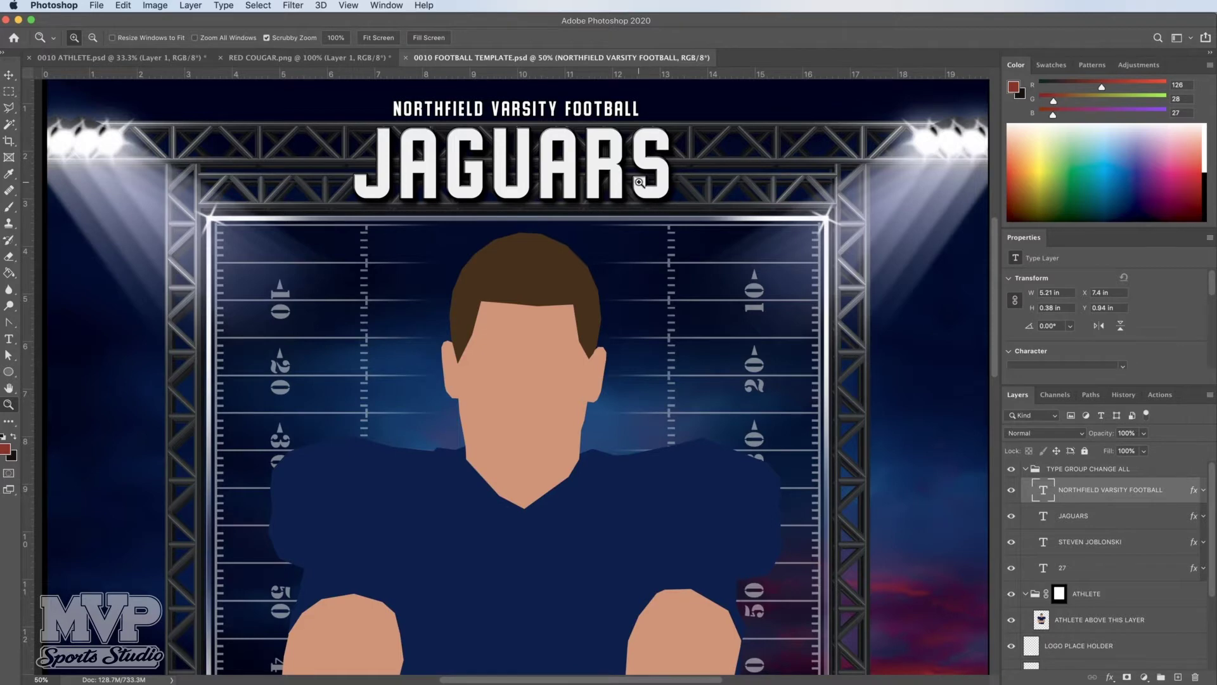
click(515, 106)
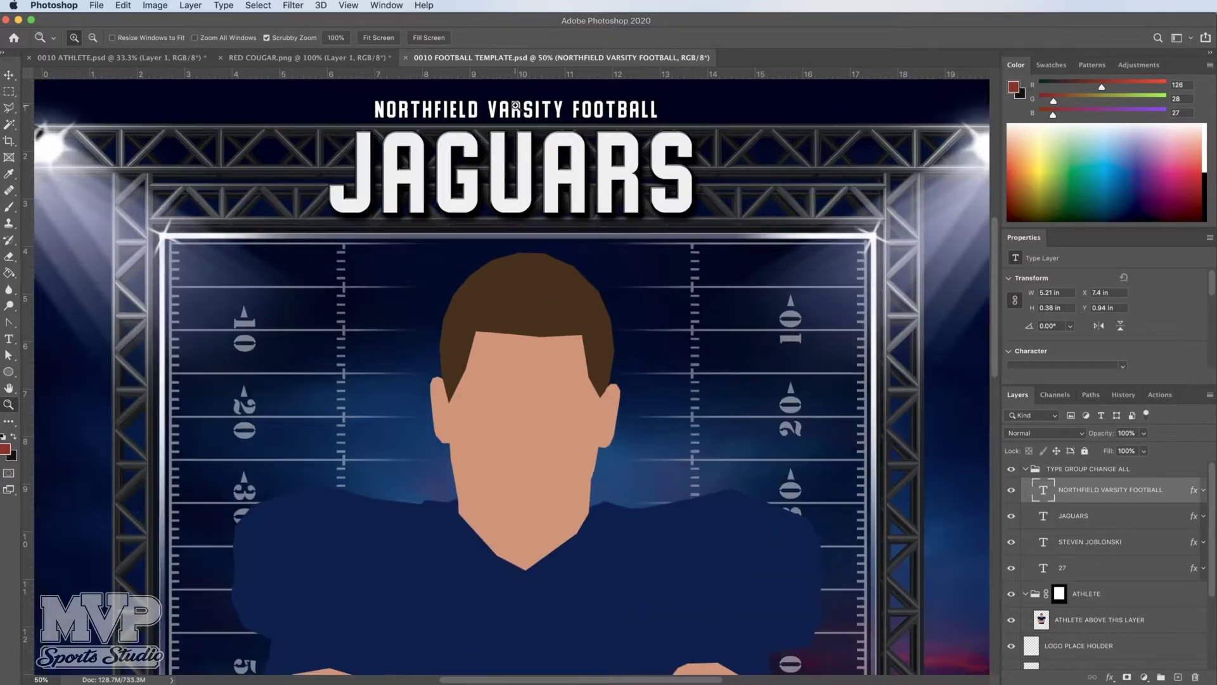
scroll(515, 107, up, 1)
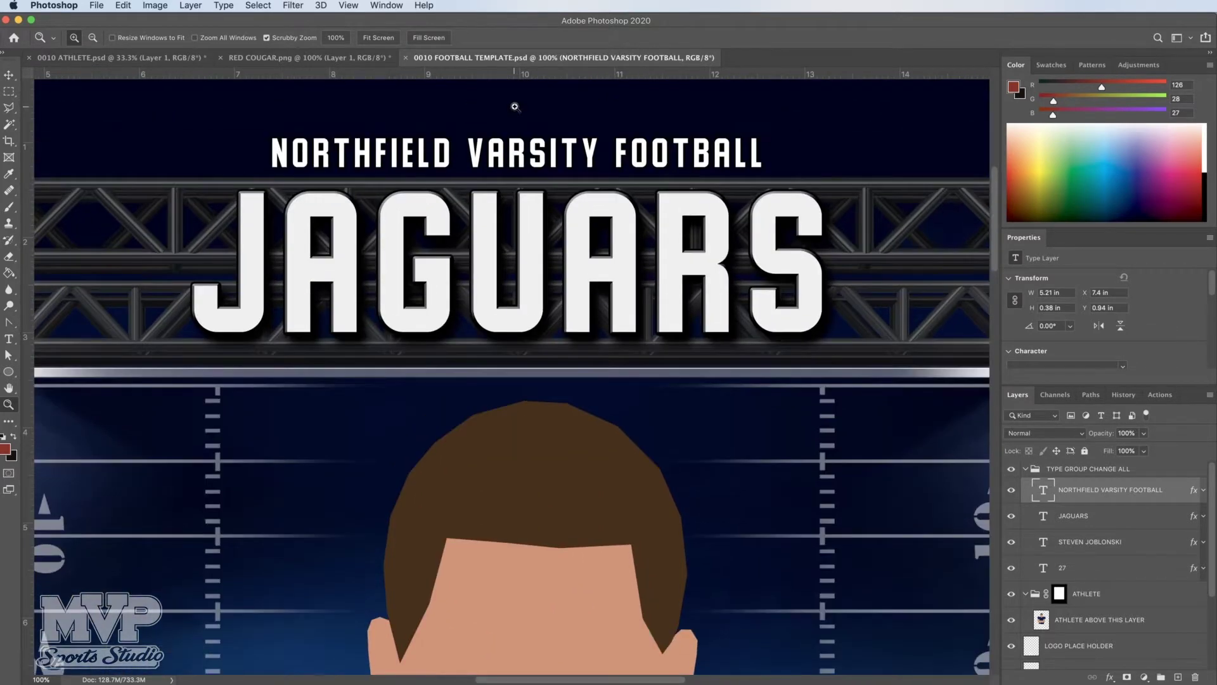
scroll(537, 146, up, 1)
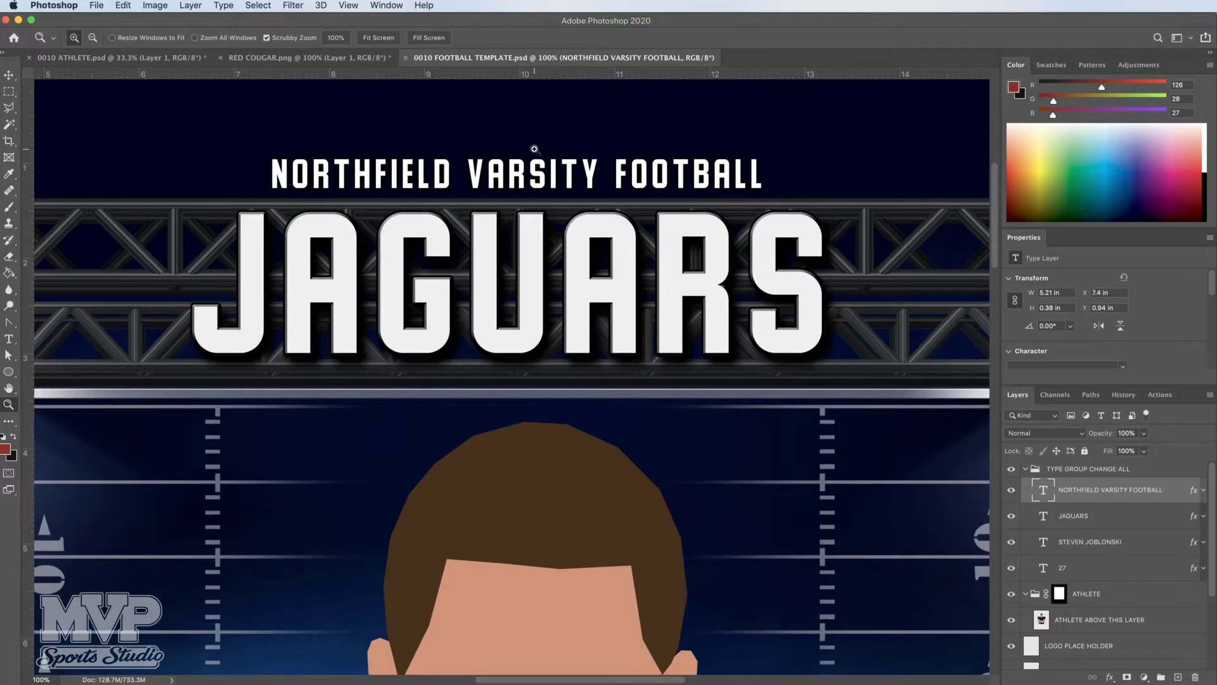
scroll(533, 151, up, 1)
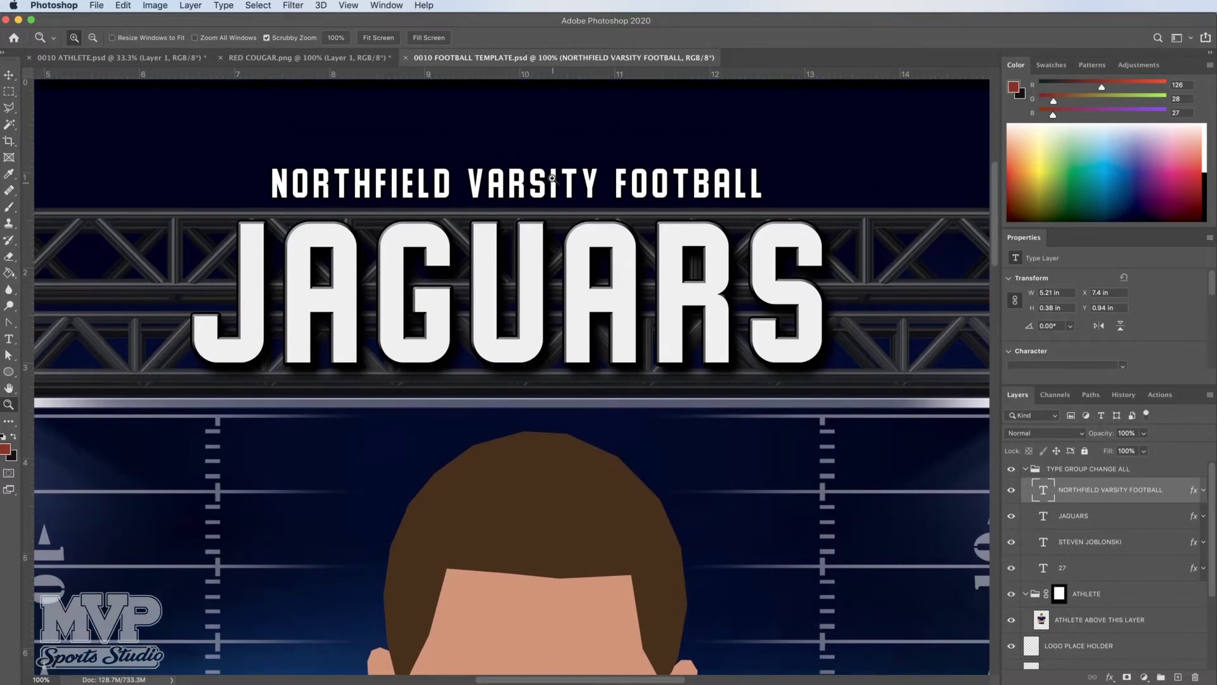
click(535, 171)
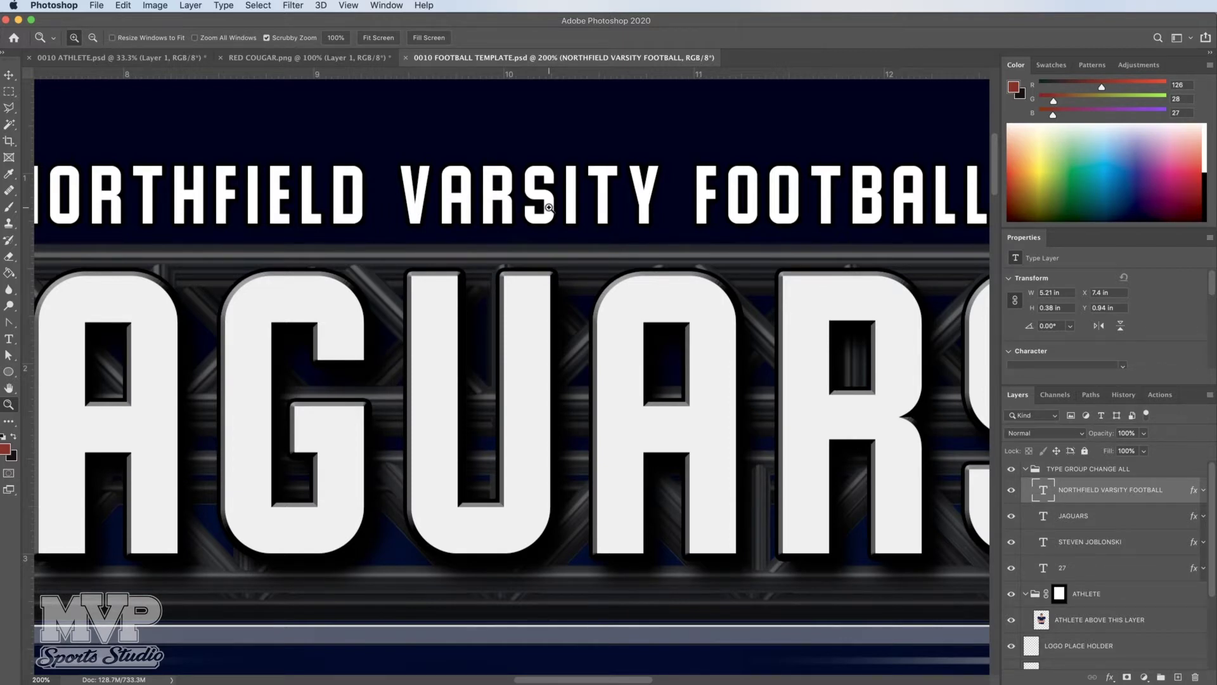
key(alt)
alt+click(549, 207)
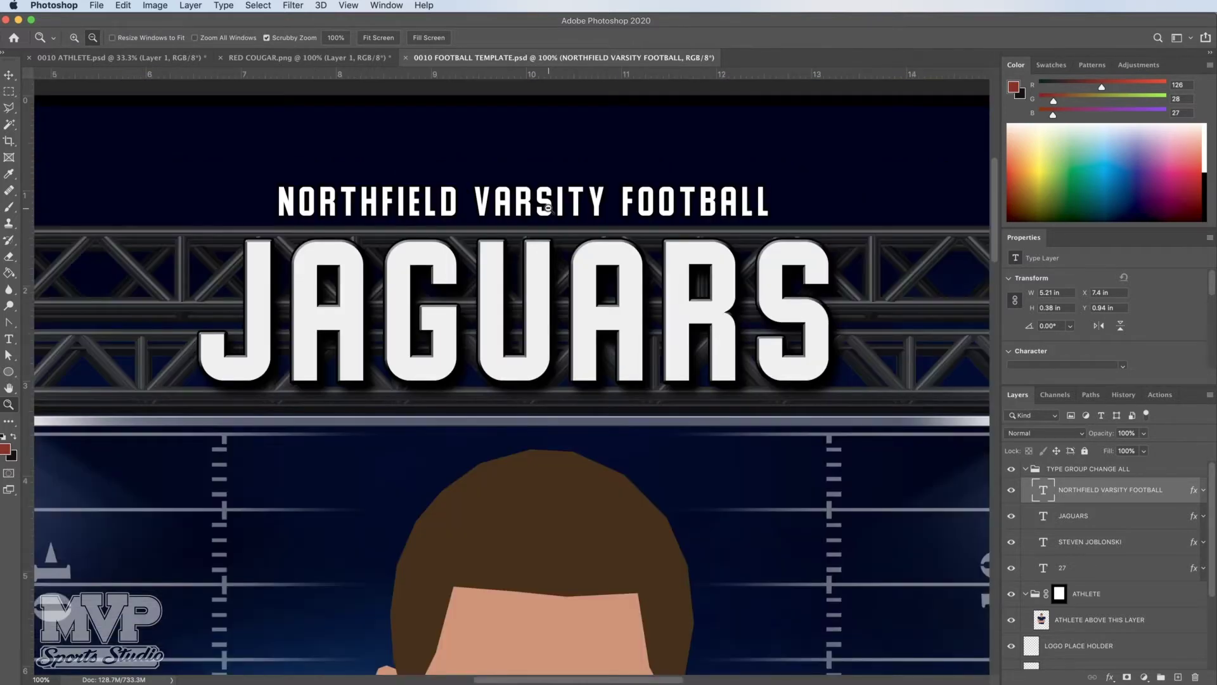
scroll(549, 209, up, 5)
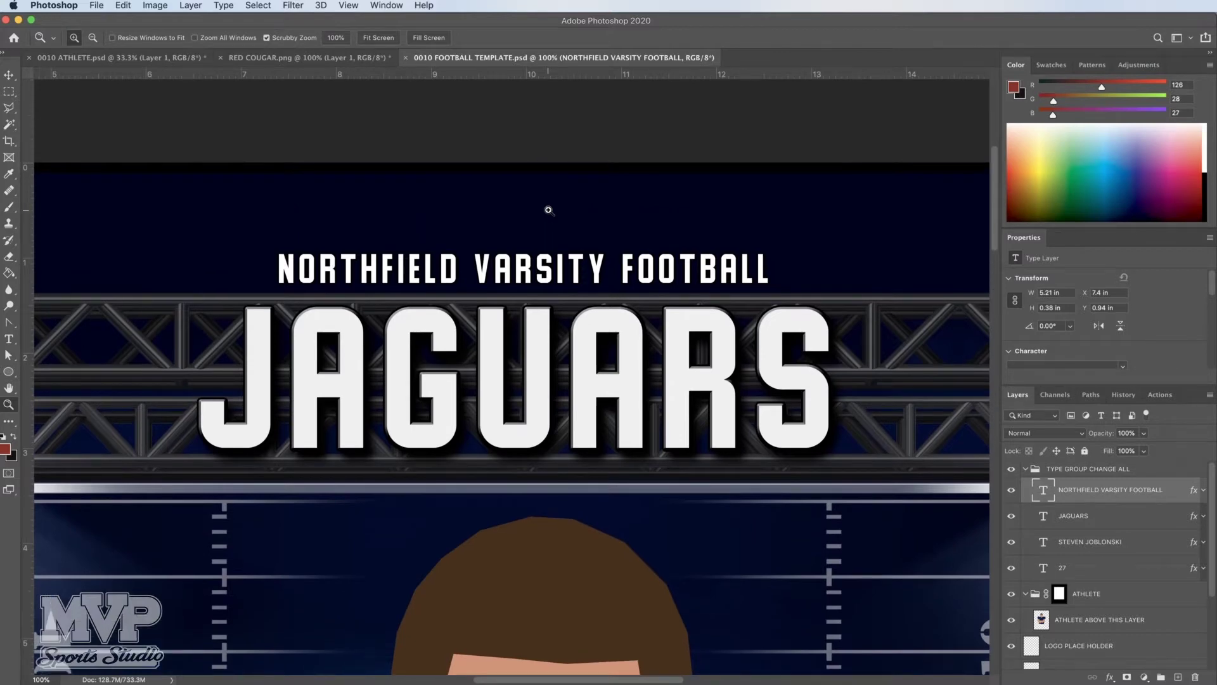
scroll(549, 211, up, 1)
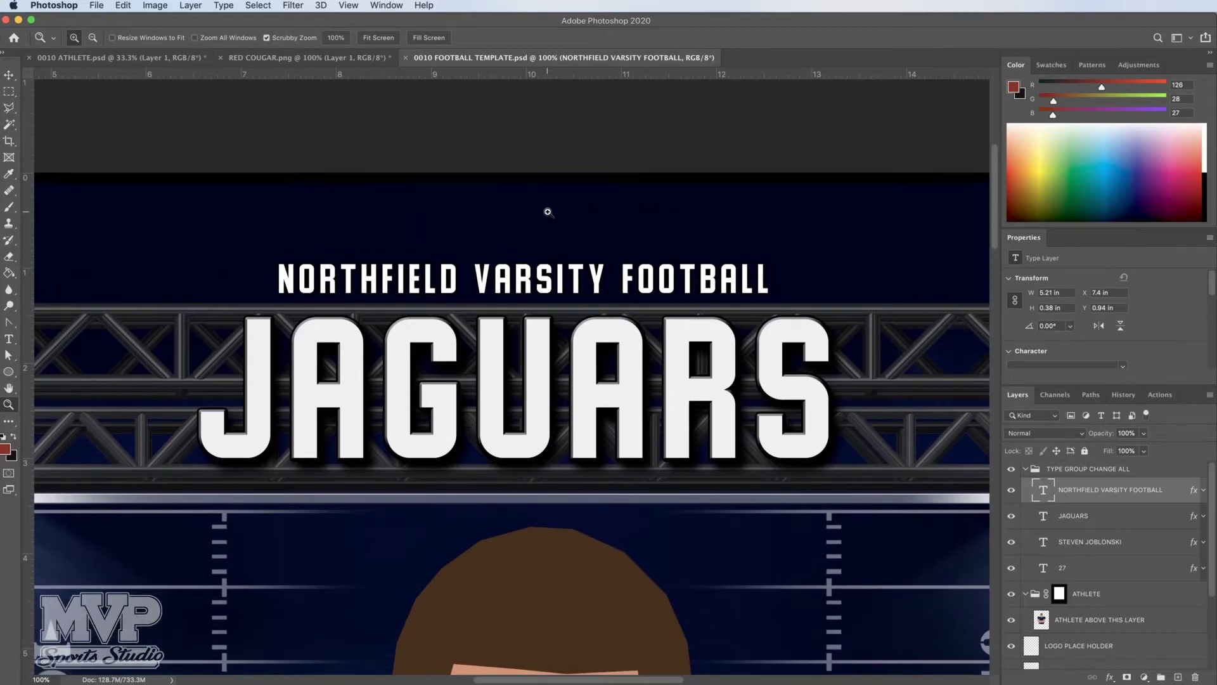
Collapse and re-expand the TYPE GROUP CHANGE ALL layer group to review its text layers.
click(1069, 471)
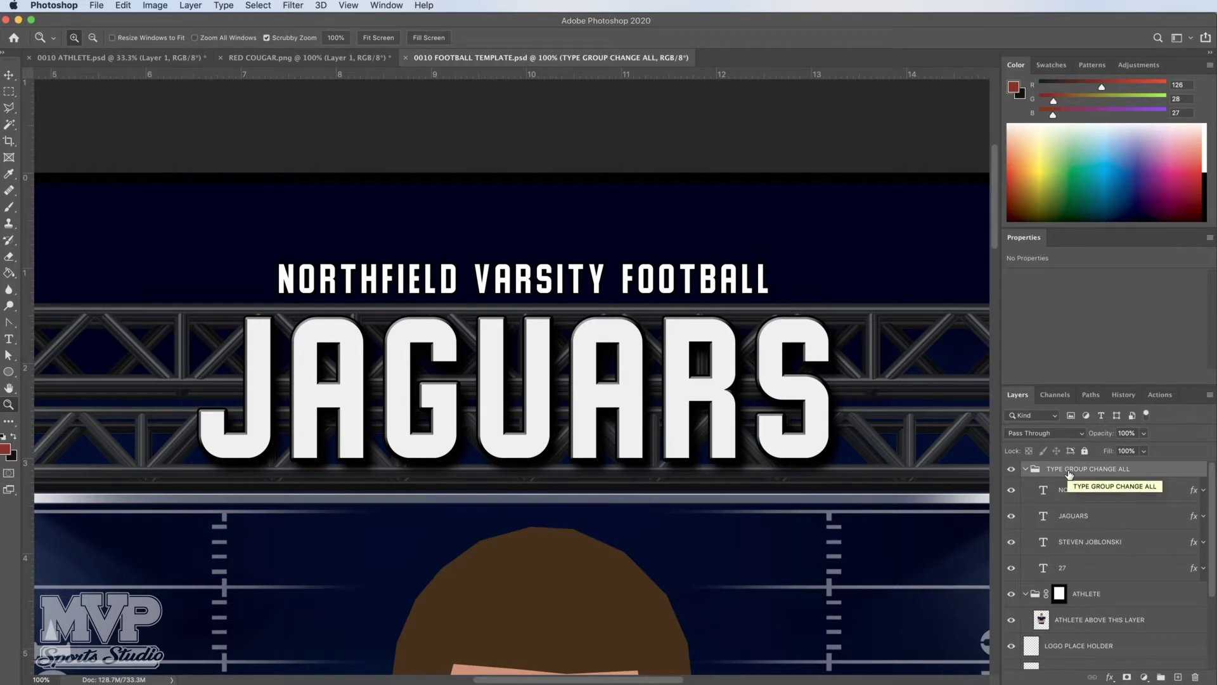
click(1026, 469)
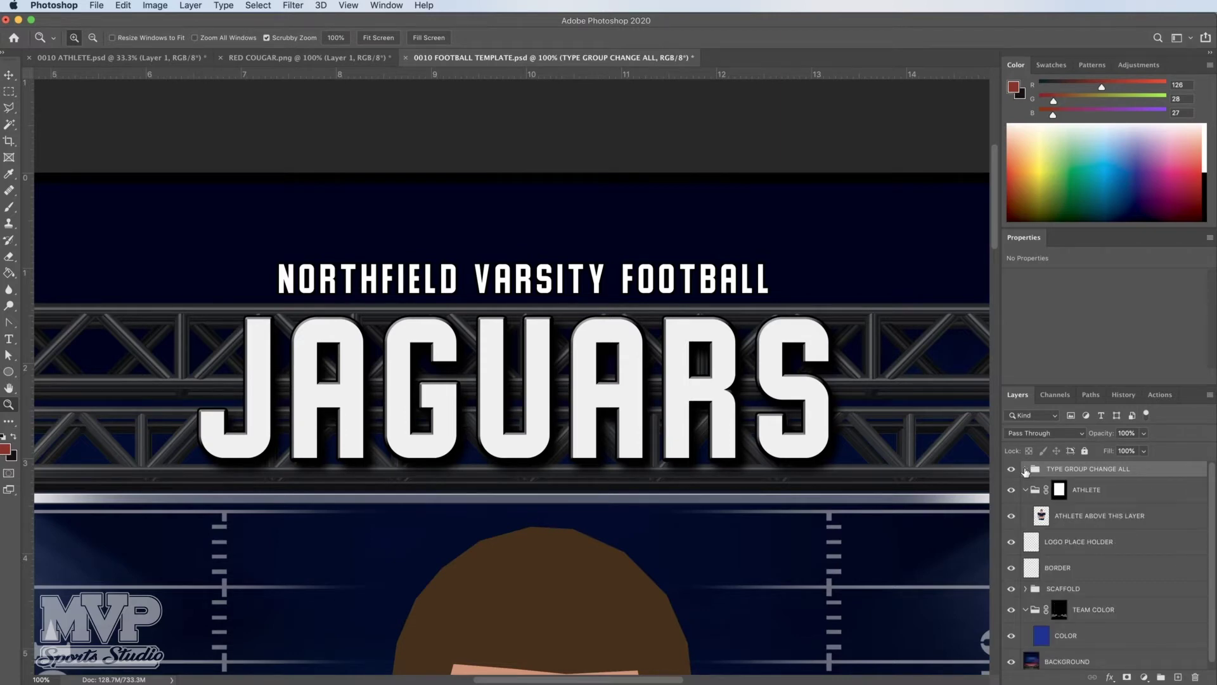
click(1025, 469)
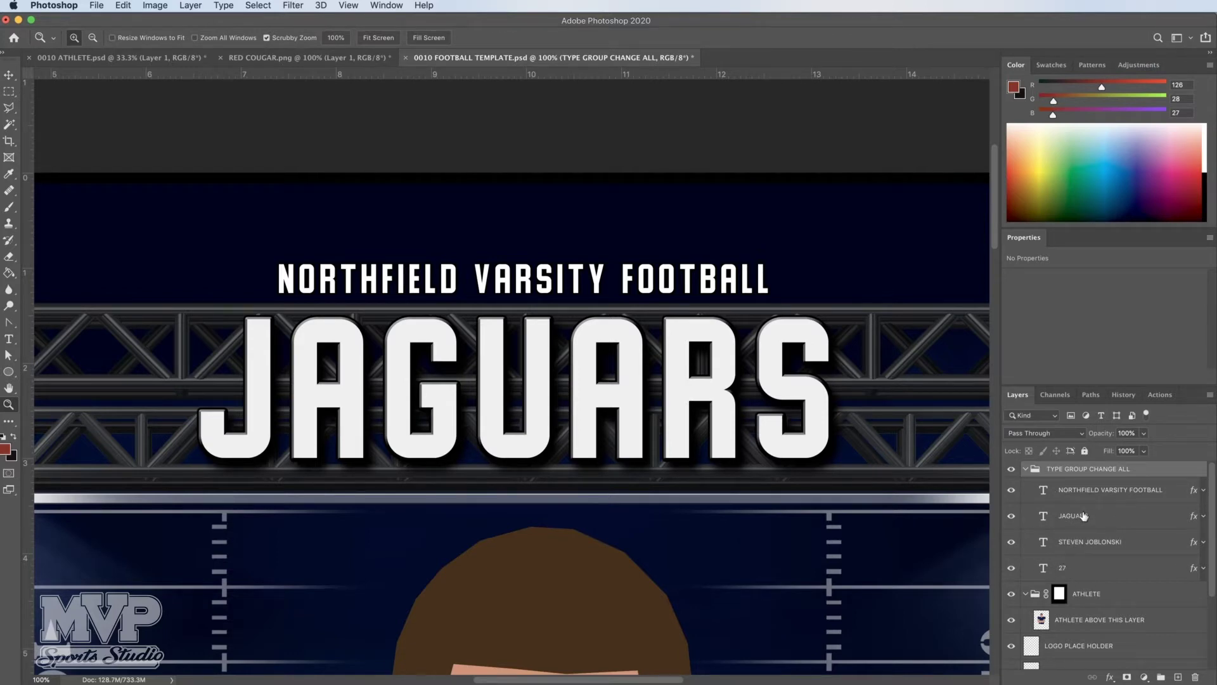
Create a separate placeholder text layer near the end of the NORTHFIELD VARSITY FOOTBALL heading and delete it.
click(1076, 489)
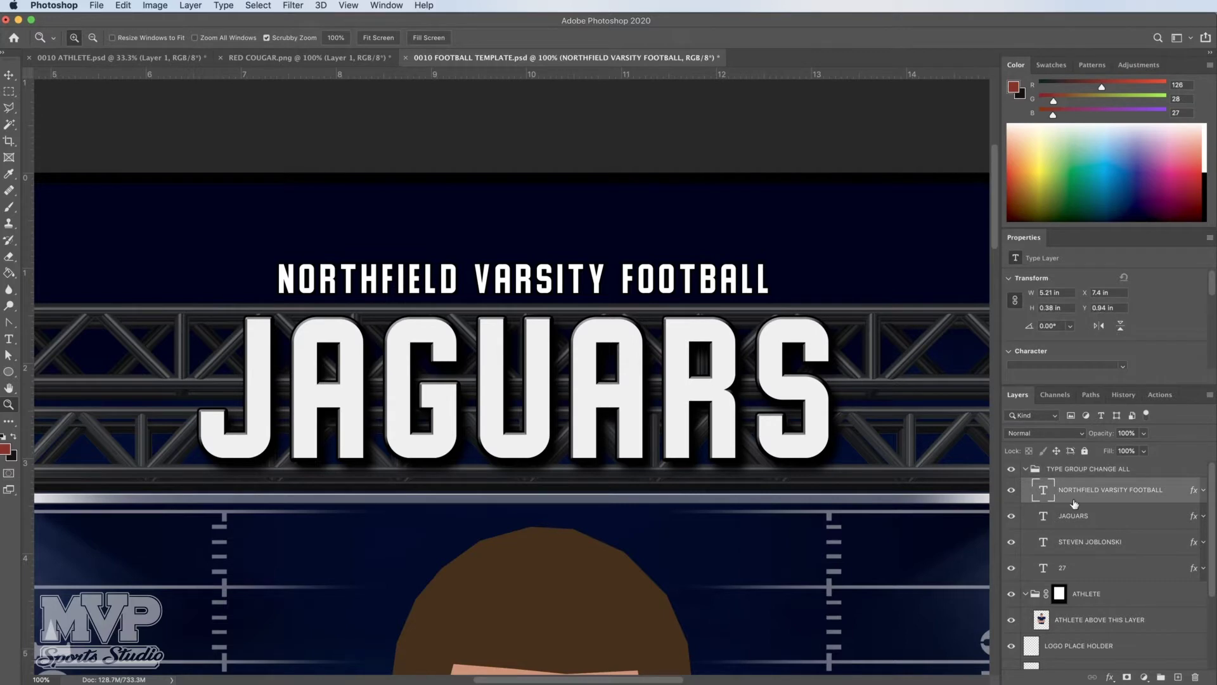
click(11, 341)
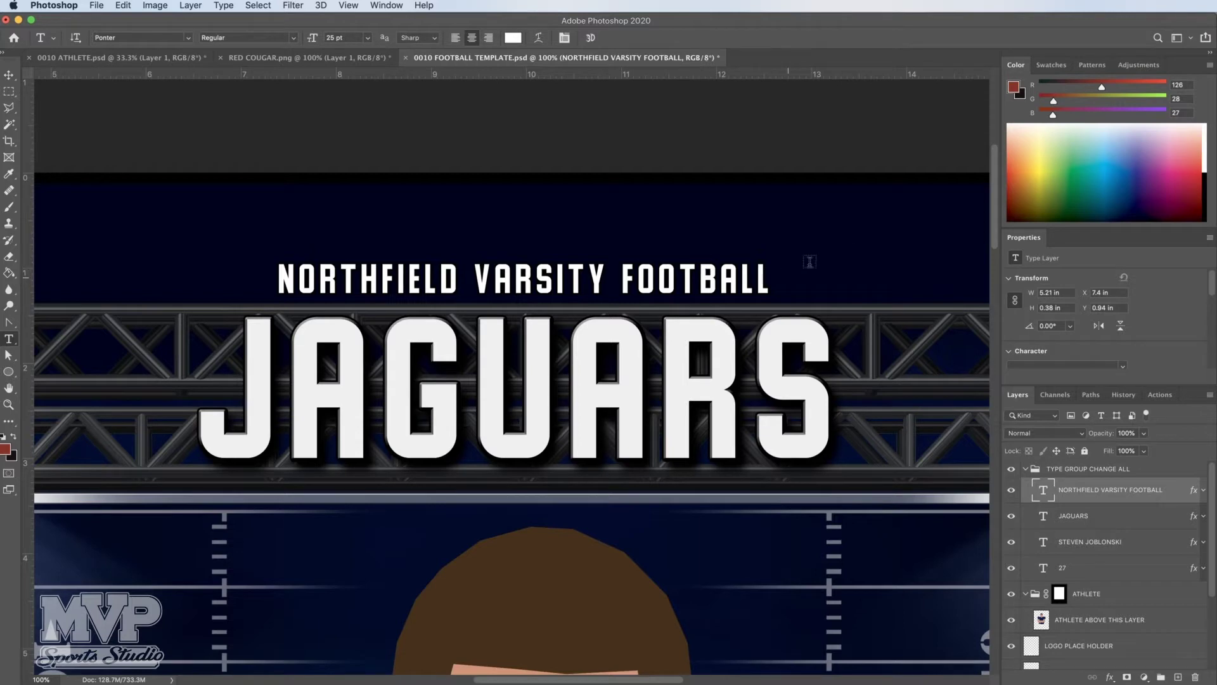
click(833, 251)
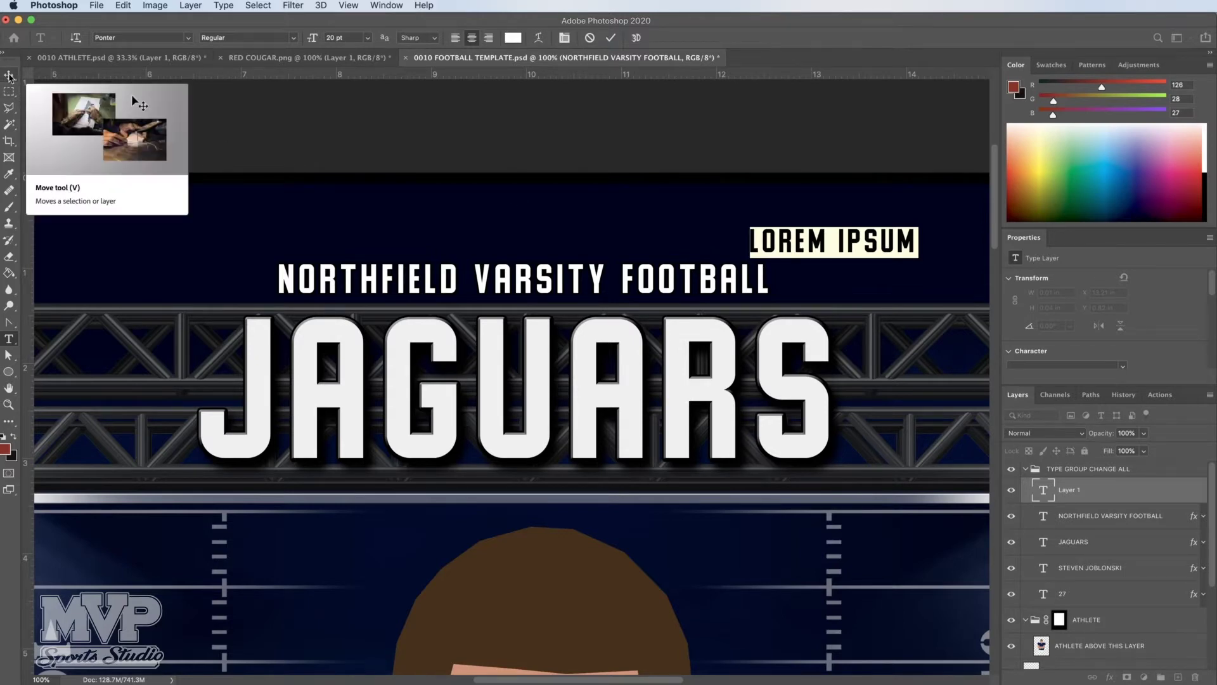
click(8, 77)
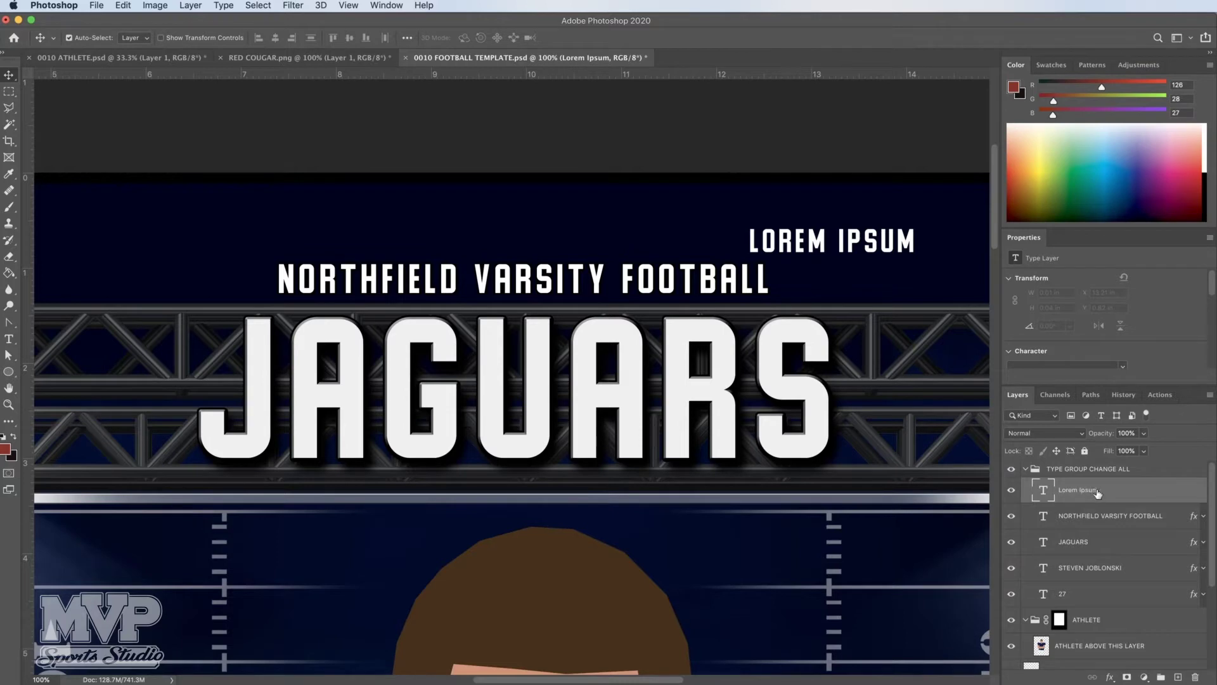
drag(1097, 493, 1197, 676)
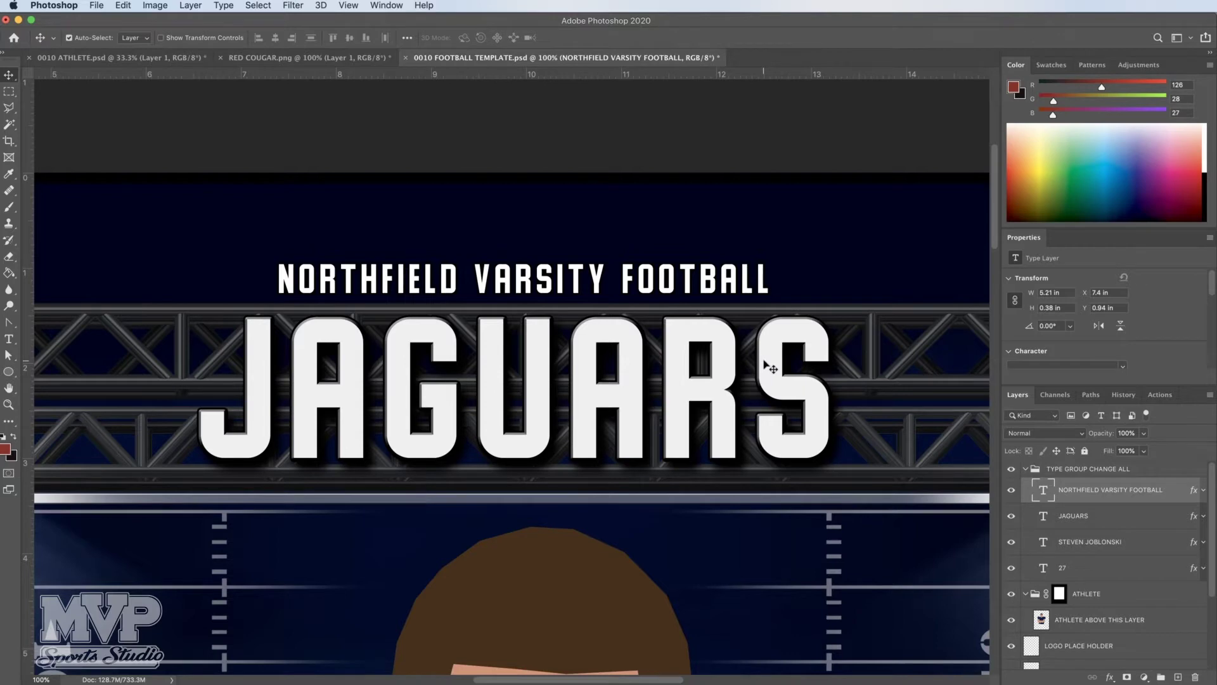
Replace the NORTHFIELD VARSITY FOOTBALL heading text with SOUTHFIELD REGIONAL VARSITY CHAMPS and commit it.
click(9, 341)
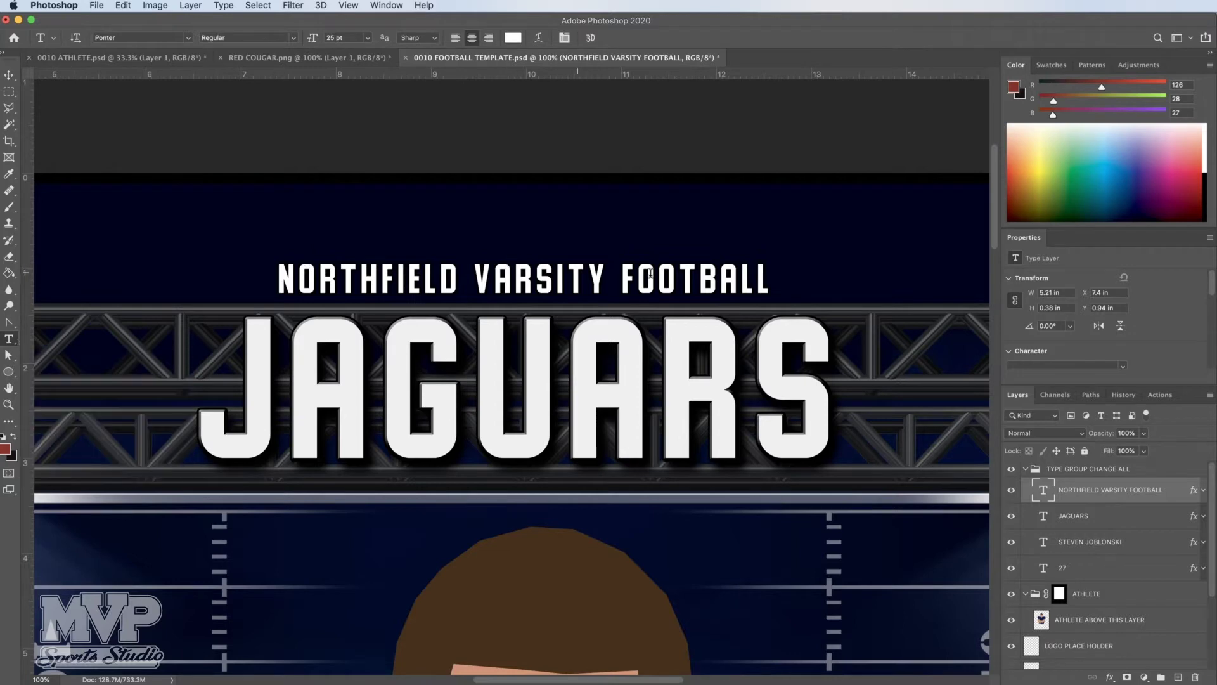
click(766, 282)
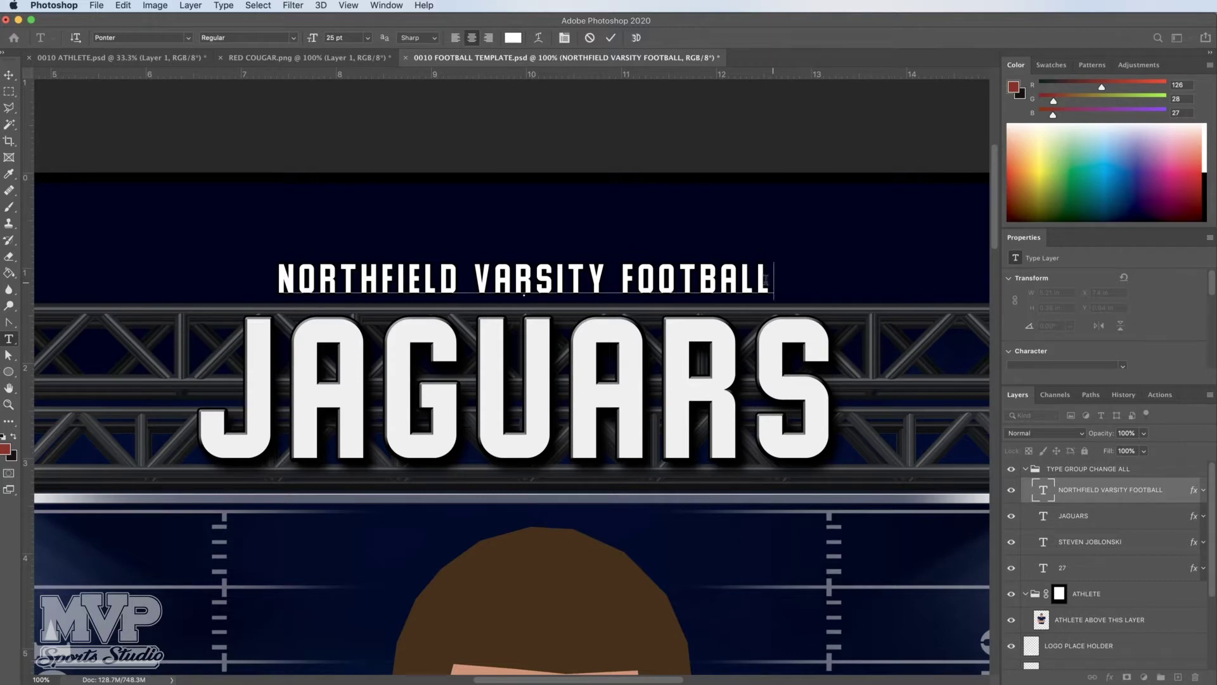
drag(774, 280, 279, 264)
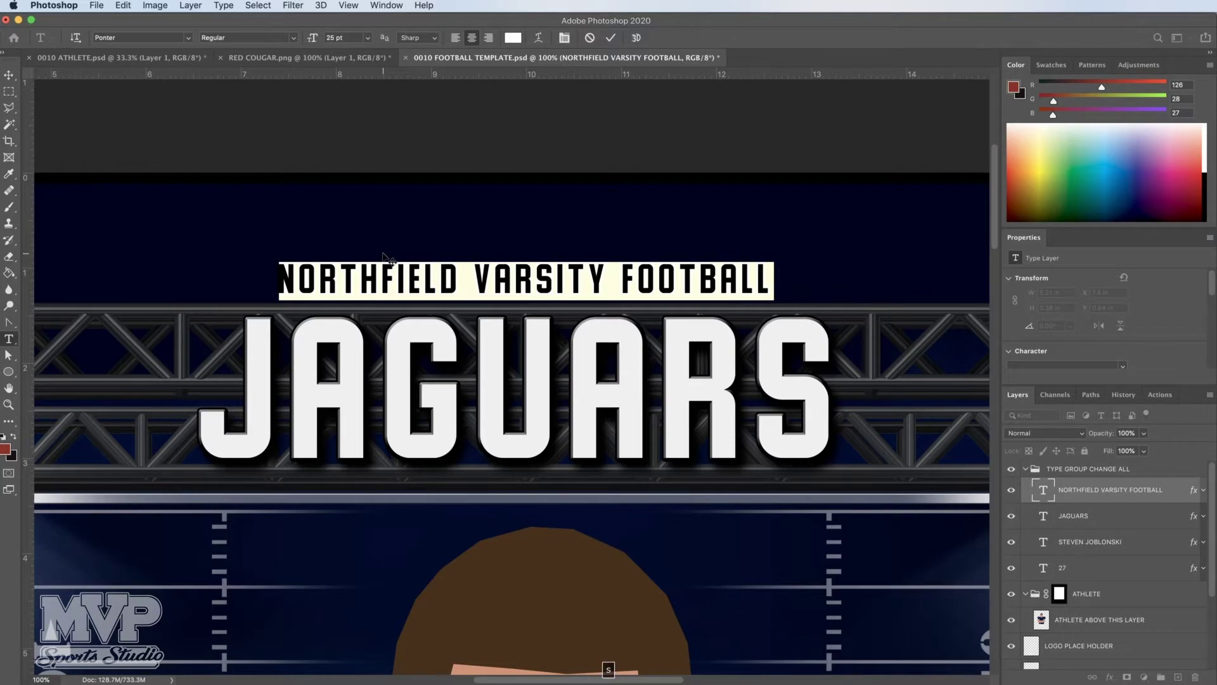
text(SOUT)
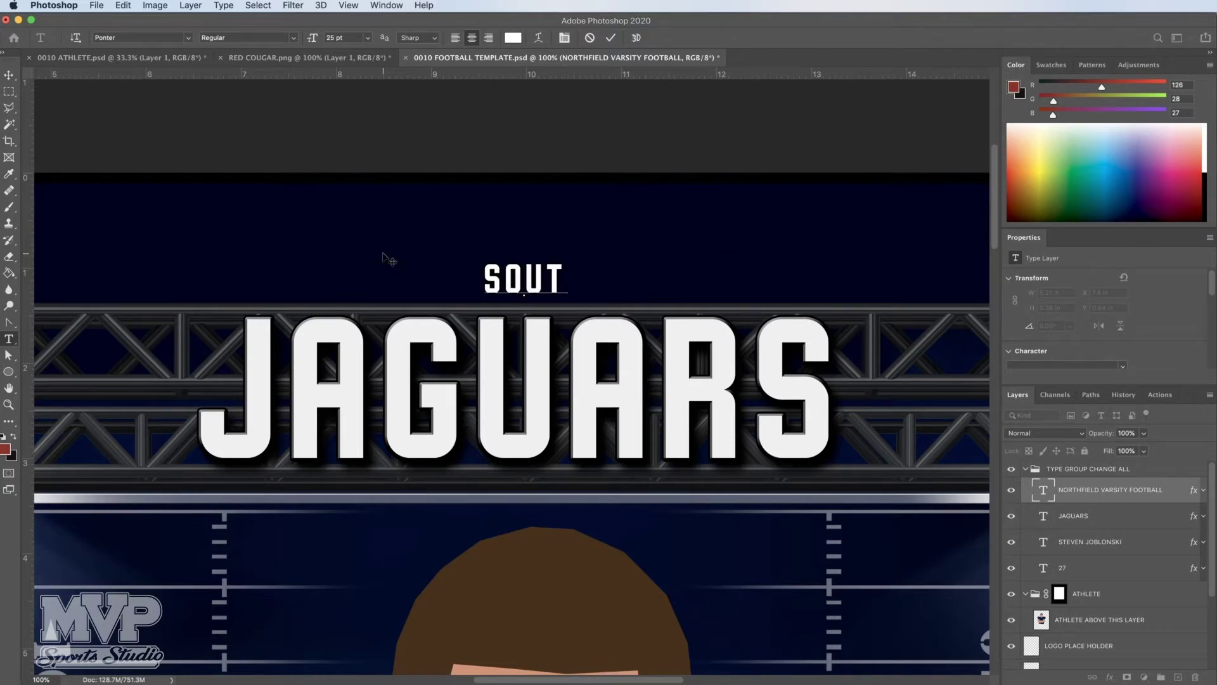
text(HFIELD)
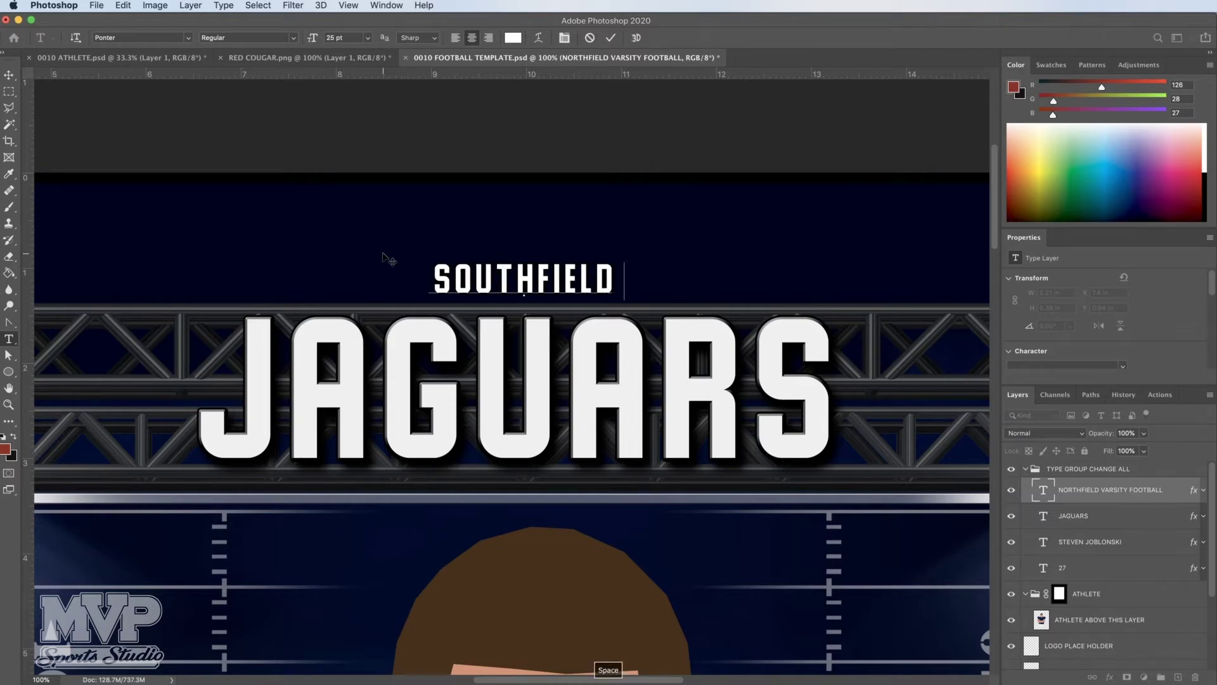
text( REGIONAL)
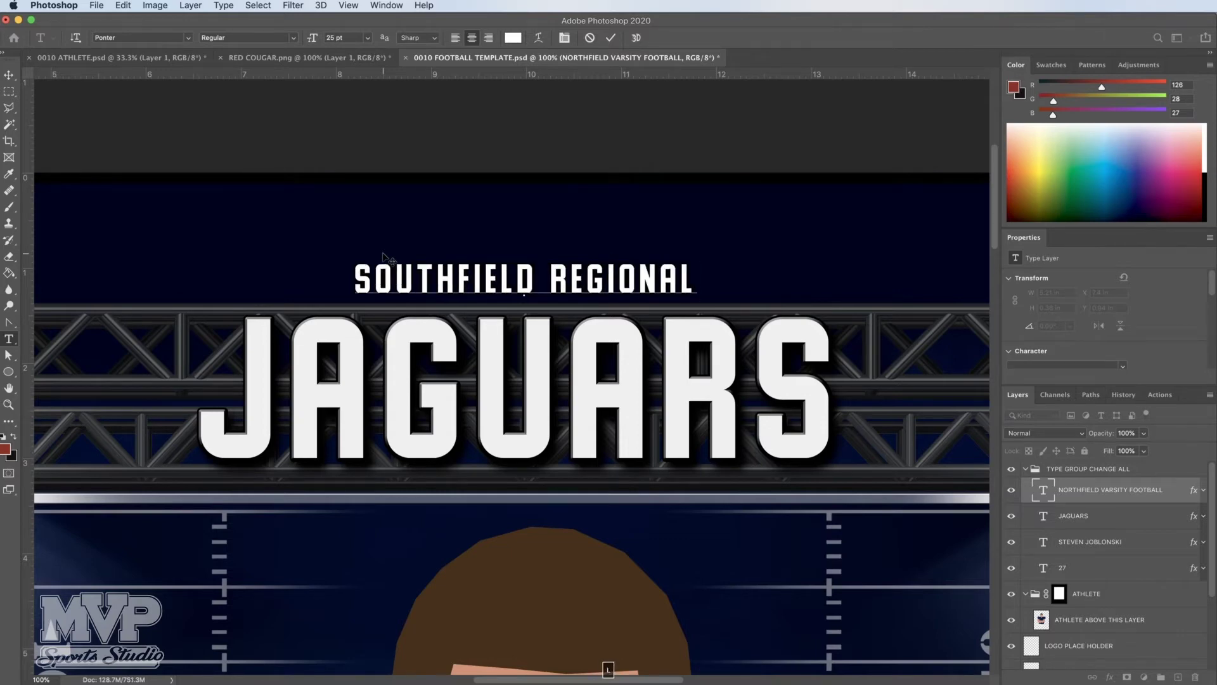
text( VA)
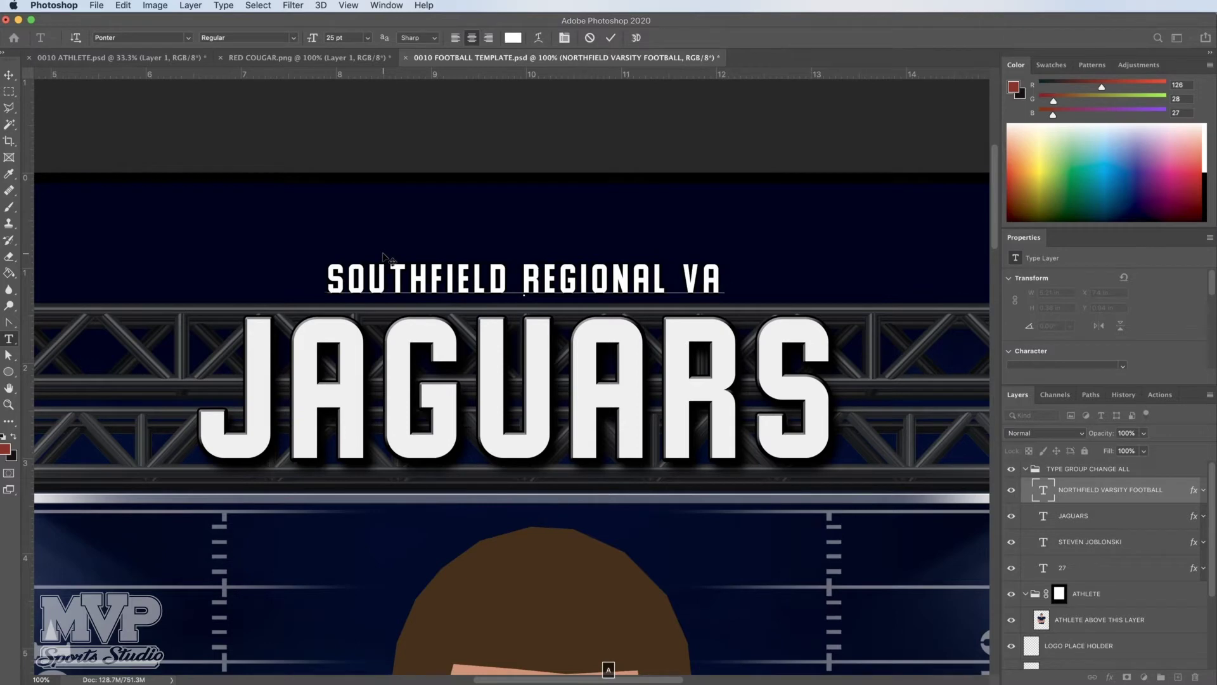
text(RSITY )
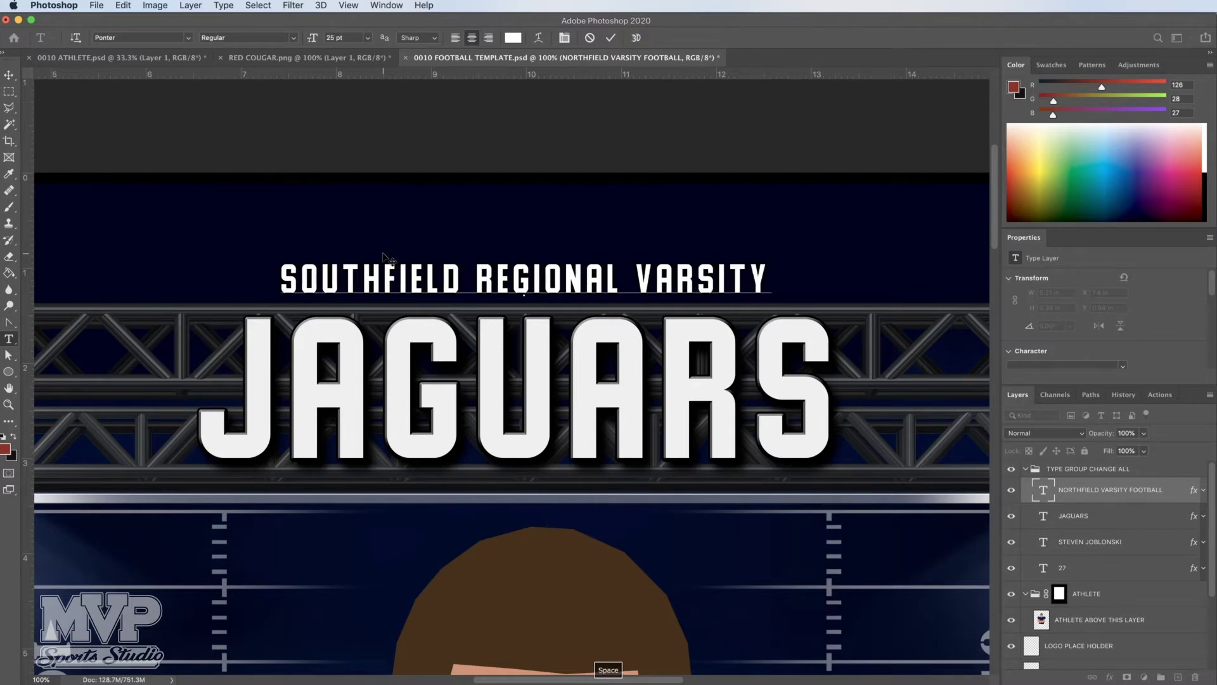
text(CHAM)
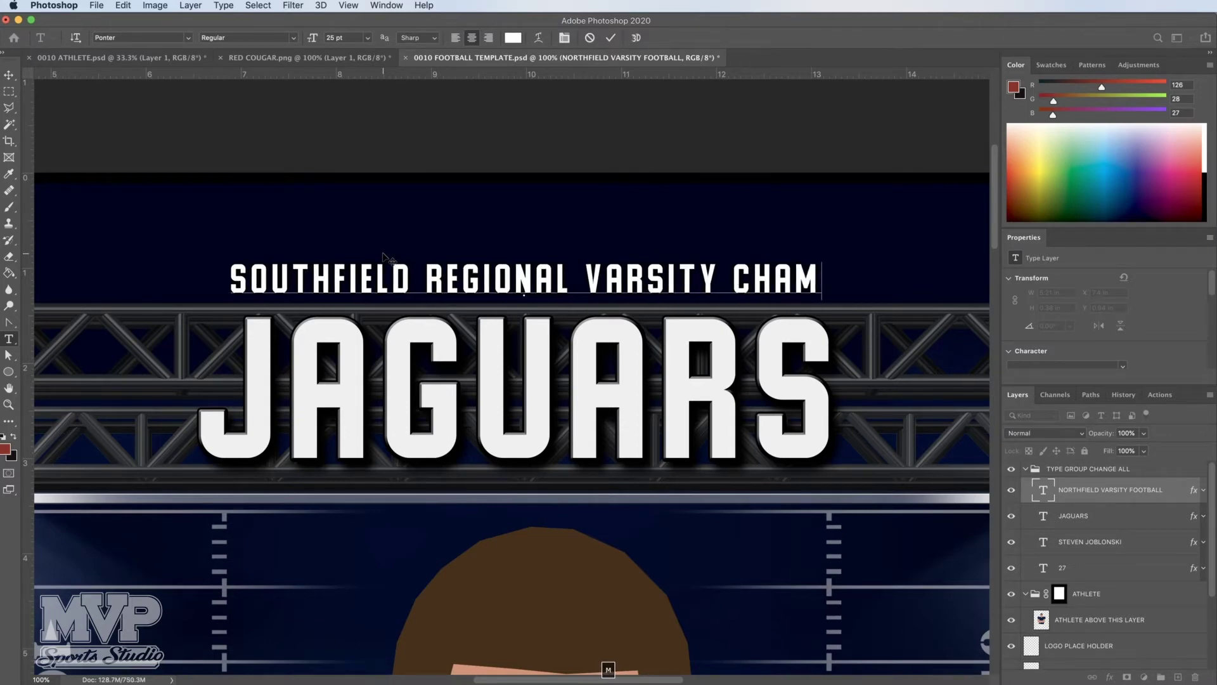
text(PS)
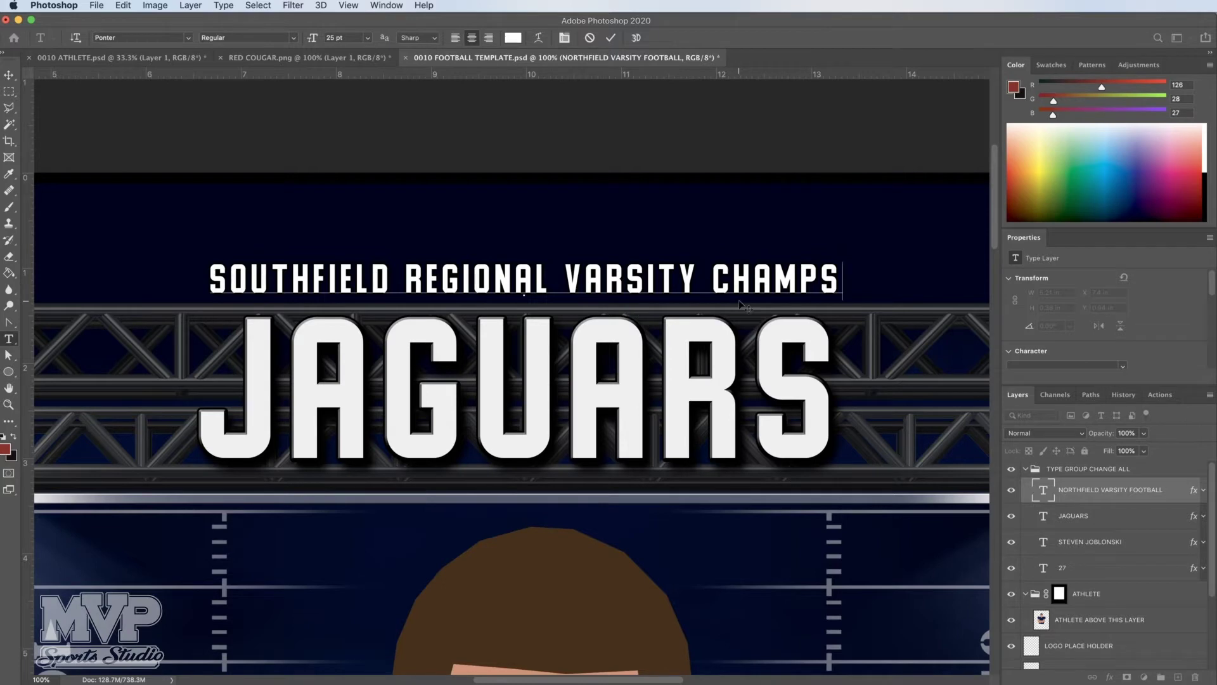
text(V)
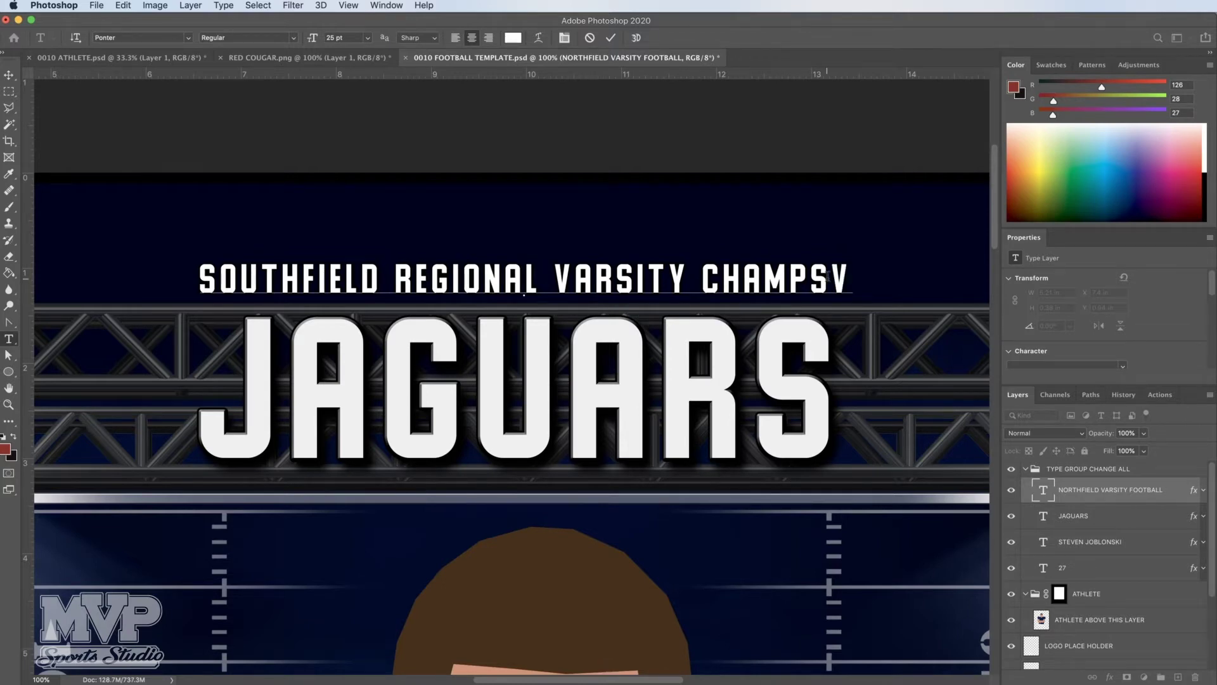
key(BackSpace)
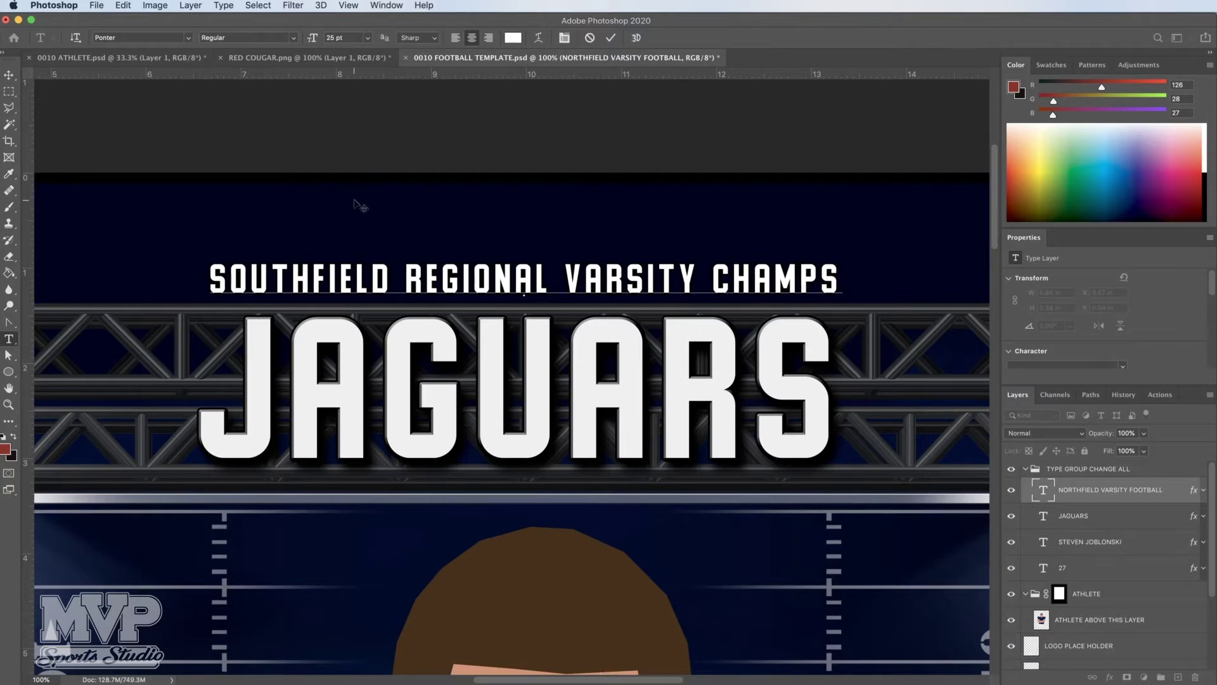
click(9, 76)
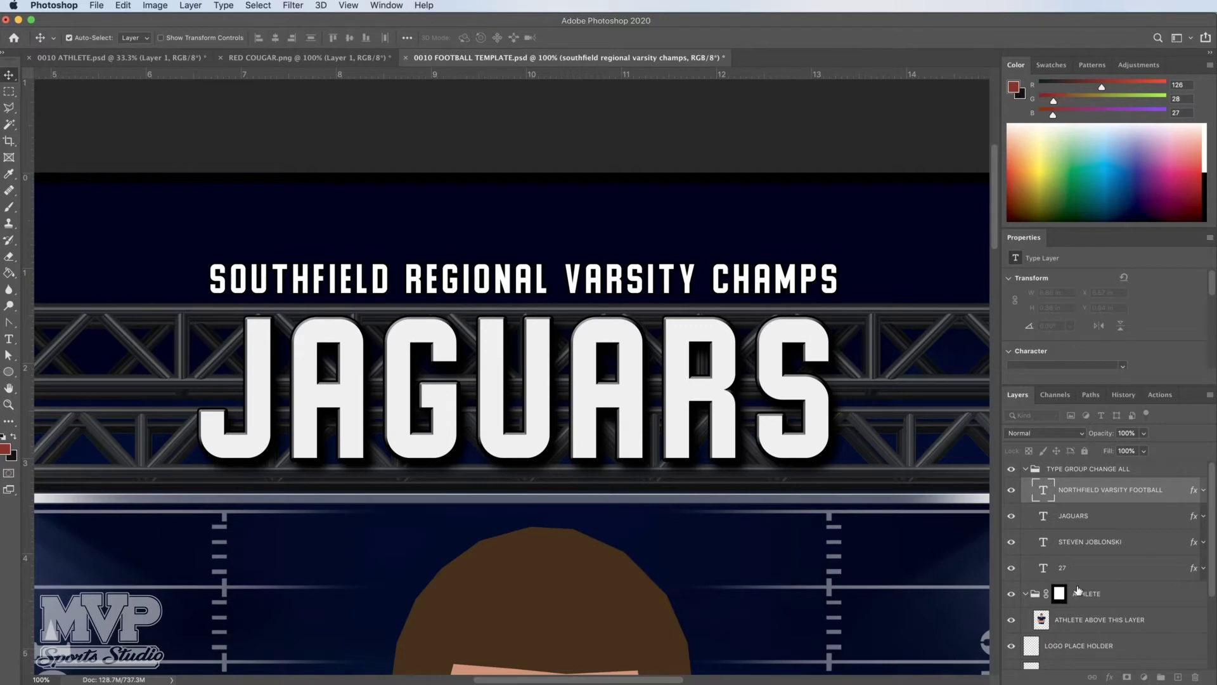
Replace the JAGUARS heading text with COUGARS and commit it.
click(1082, 519)
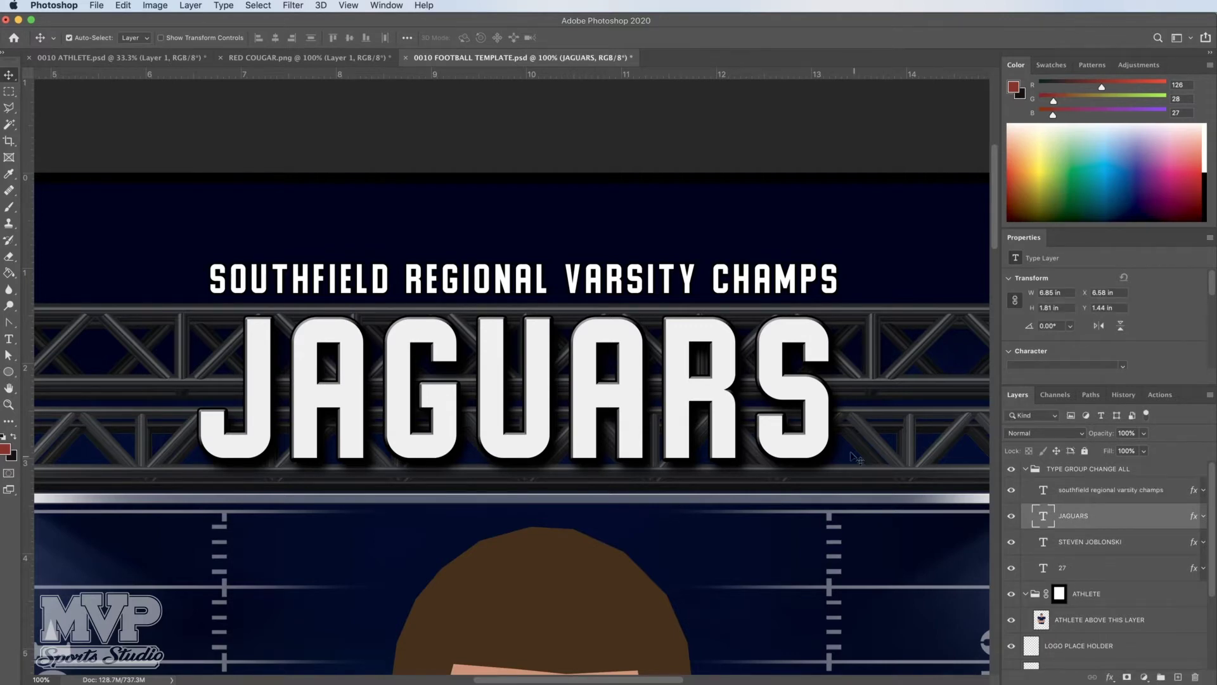
click(10, 340)
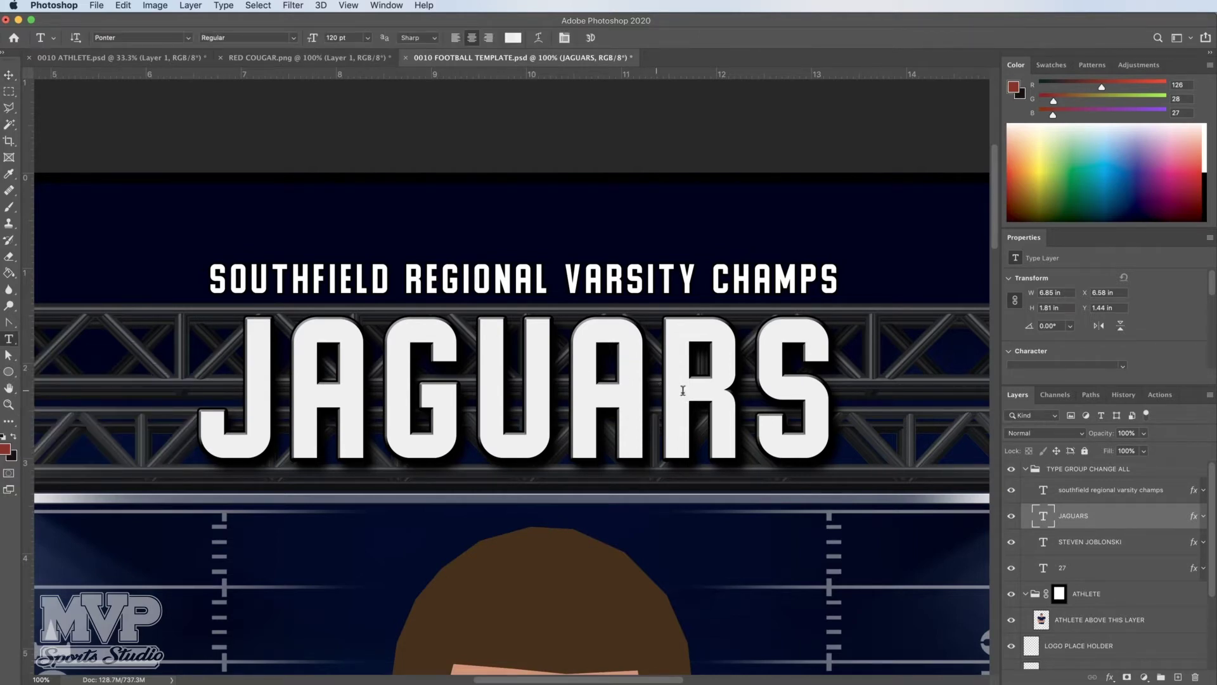
click(832, 386)
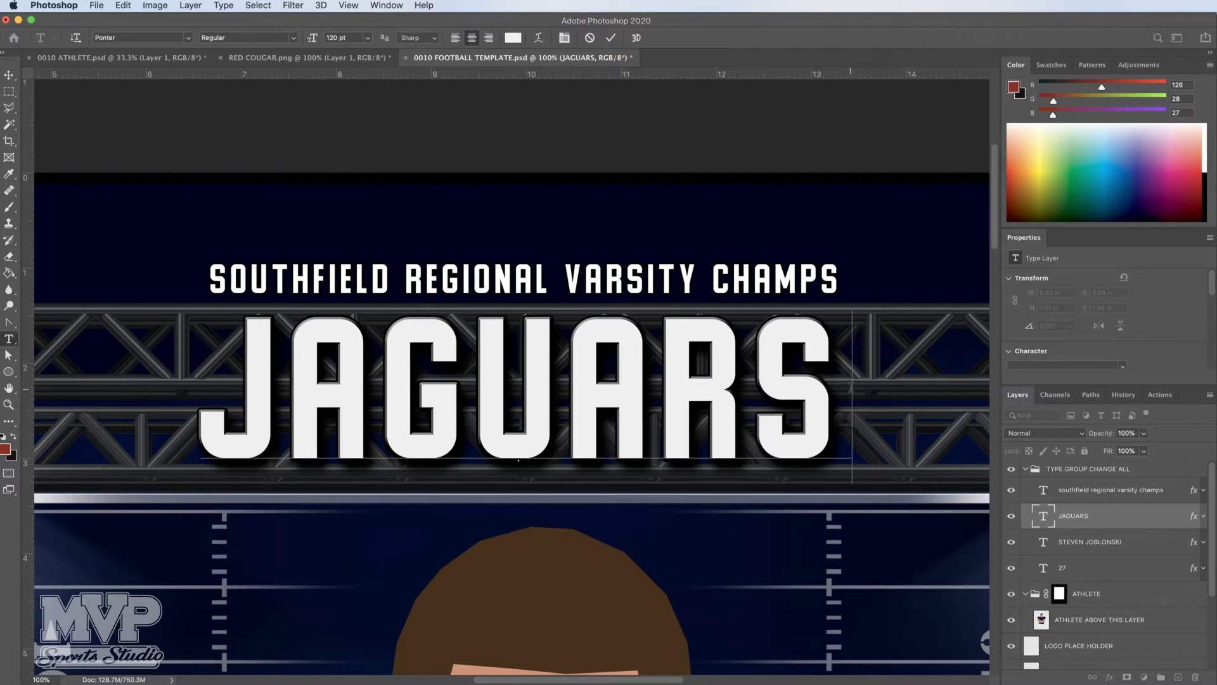
drag(851, 386, 221, 377)
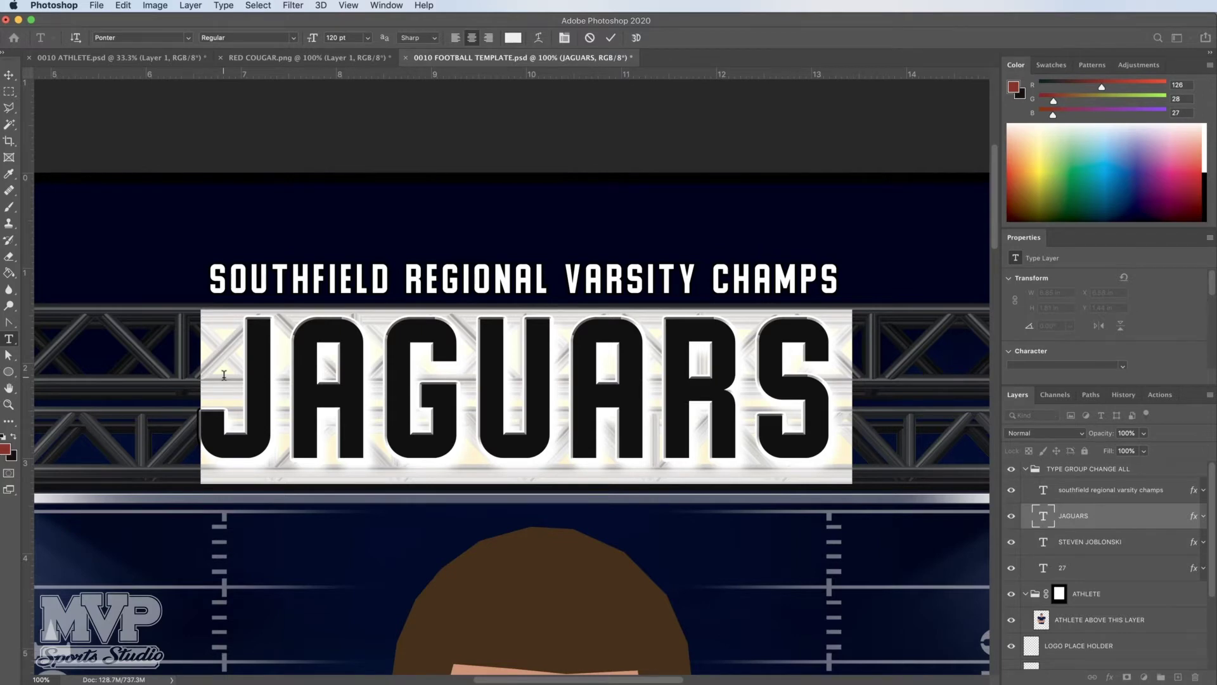
text(CAUG)
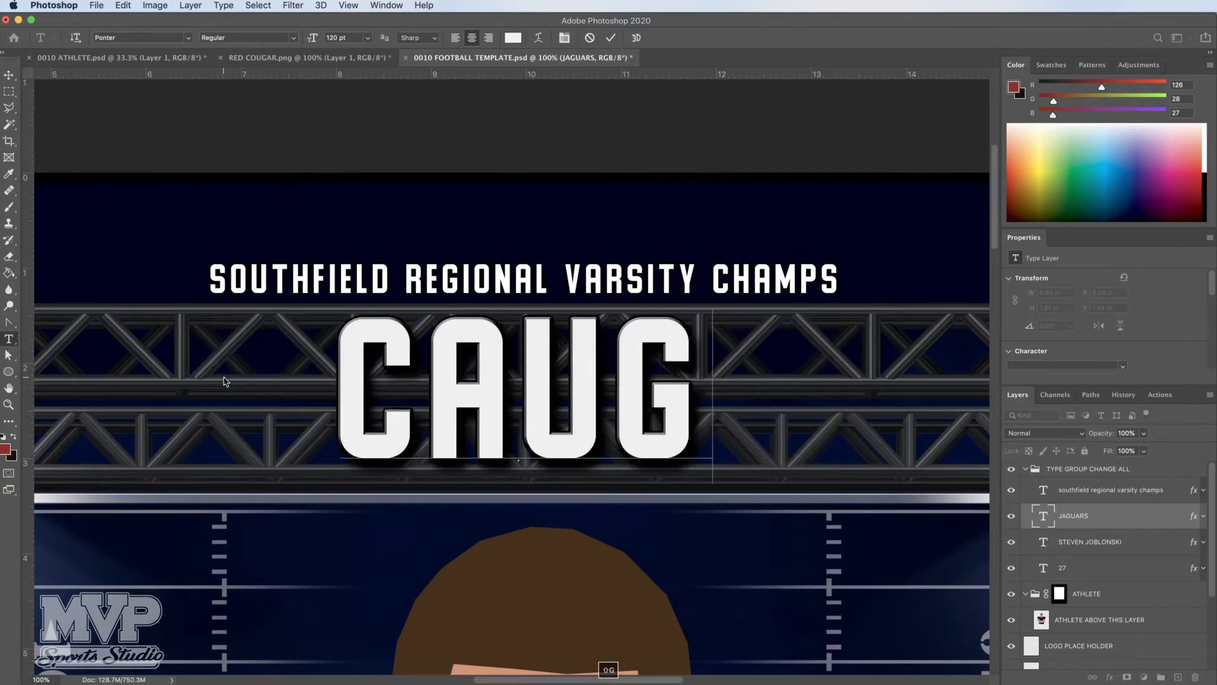
key(BackSpace)
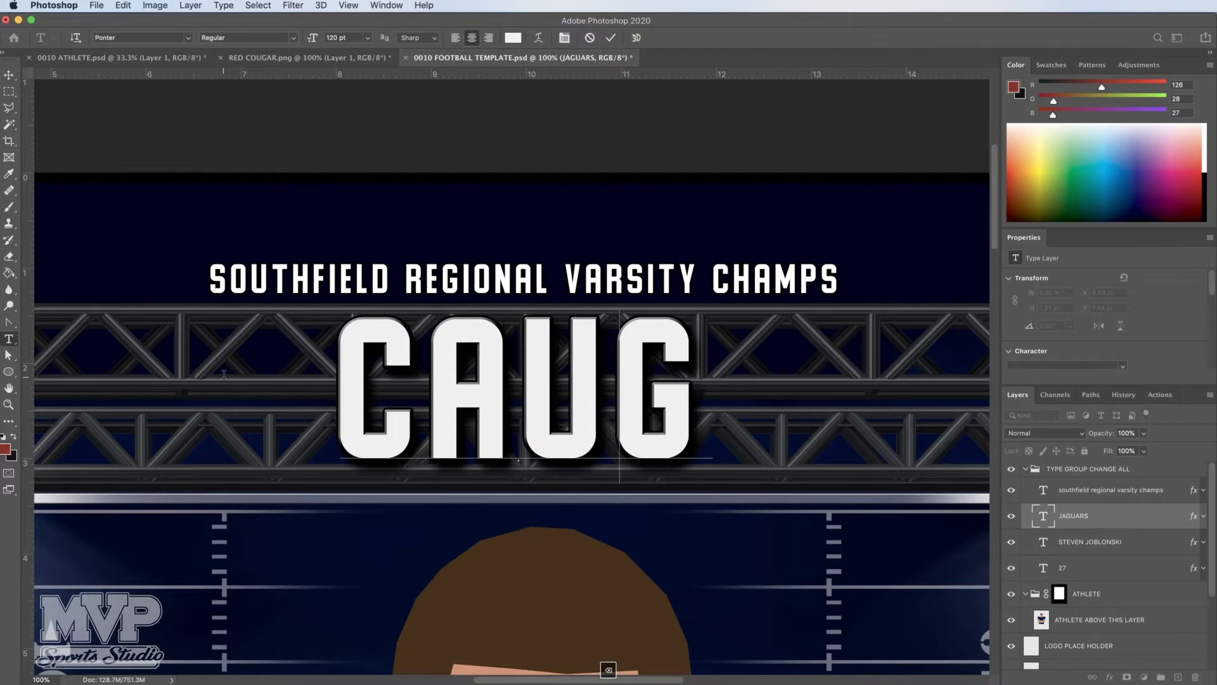
key(BackSpace)
key(BackSpace)
key(BackSpace)
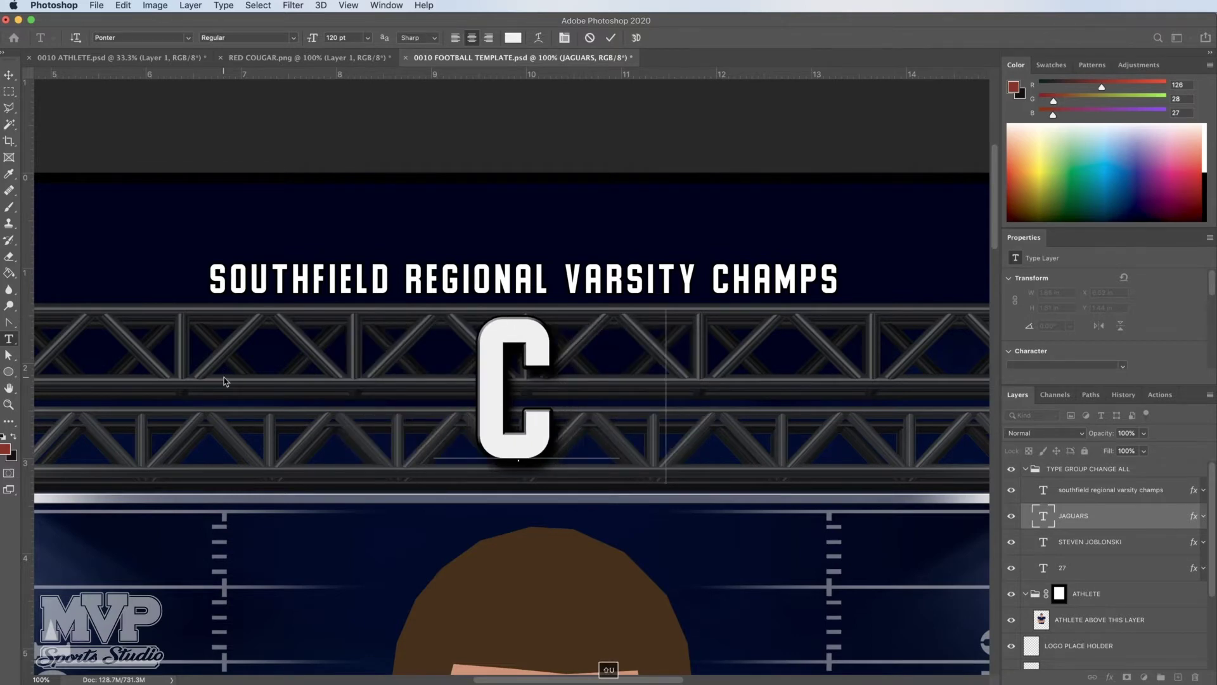
text(GA)
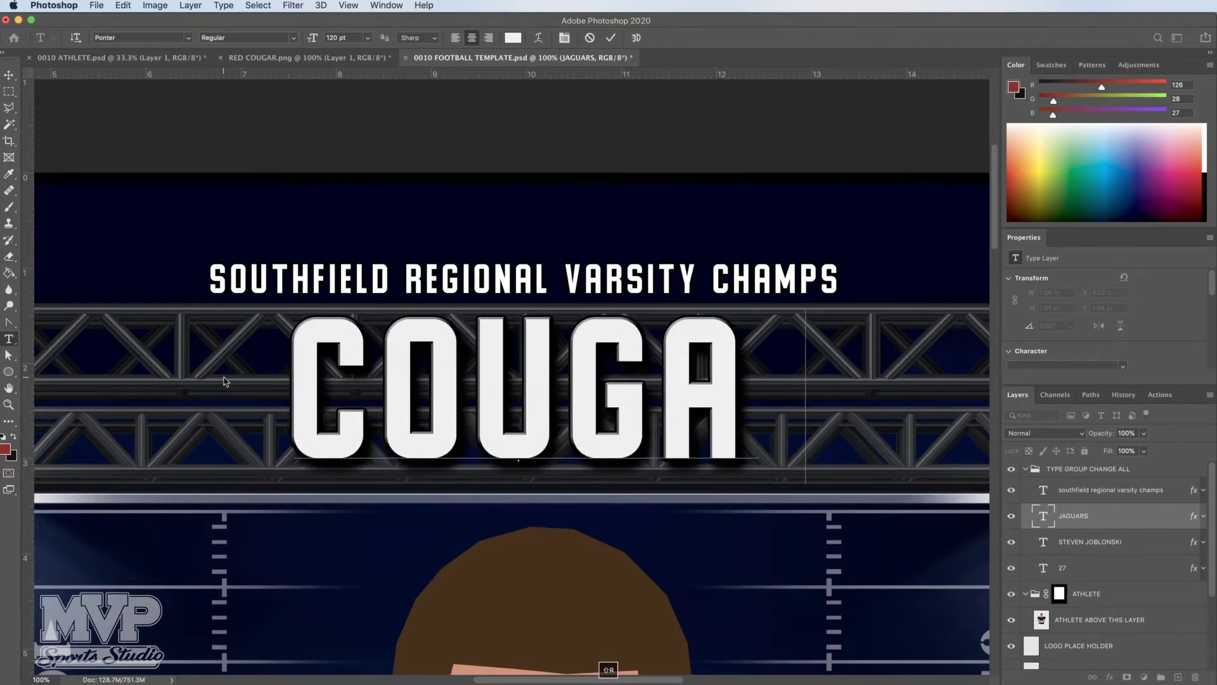
text(RS)
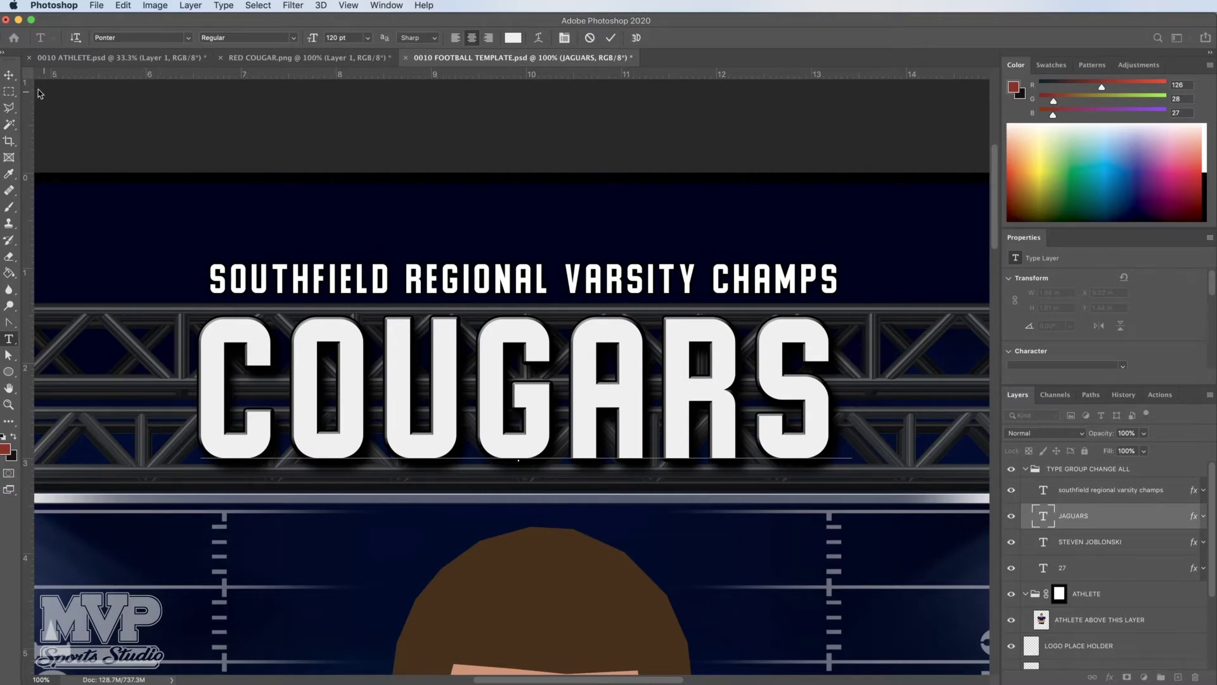
click(8, 78)
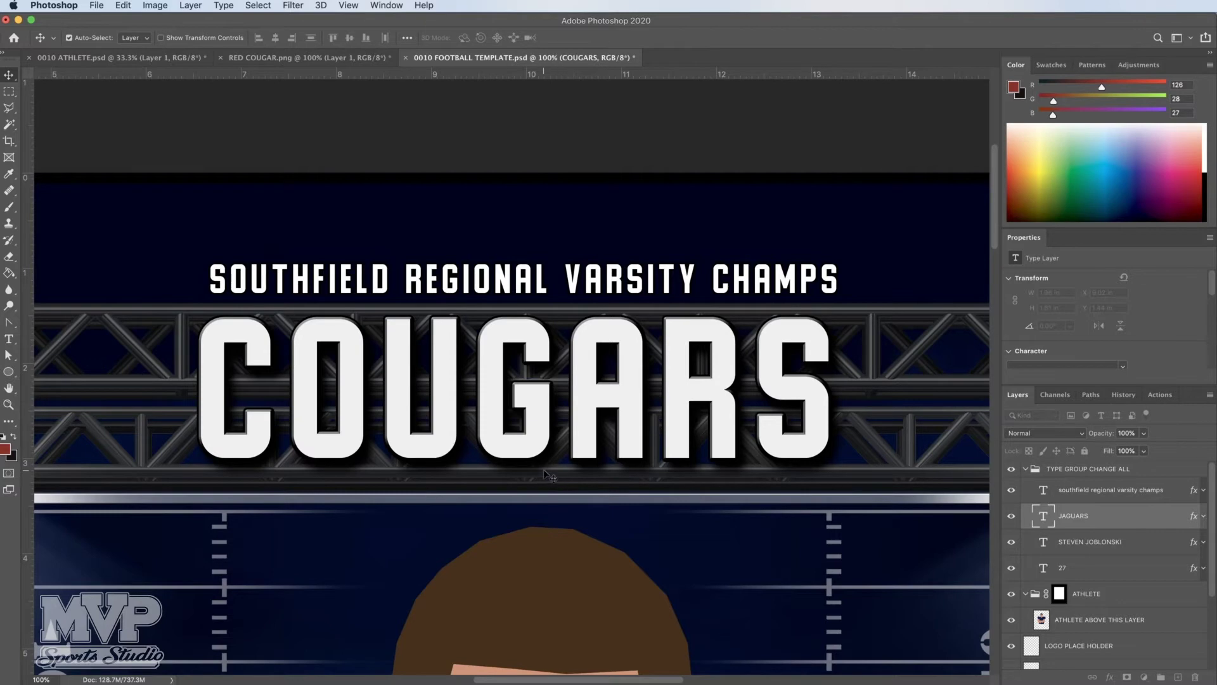
Replace the athlete's name across the lower scaffold with the new athlete's full name and commit it.
scroll(543, 471, down, 10)
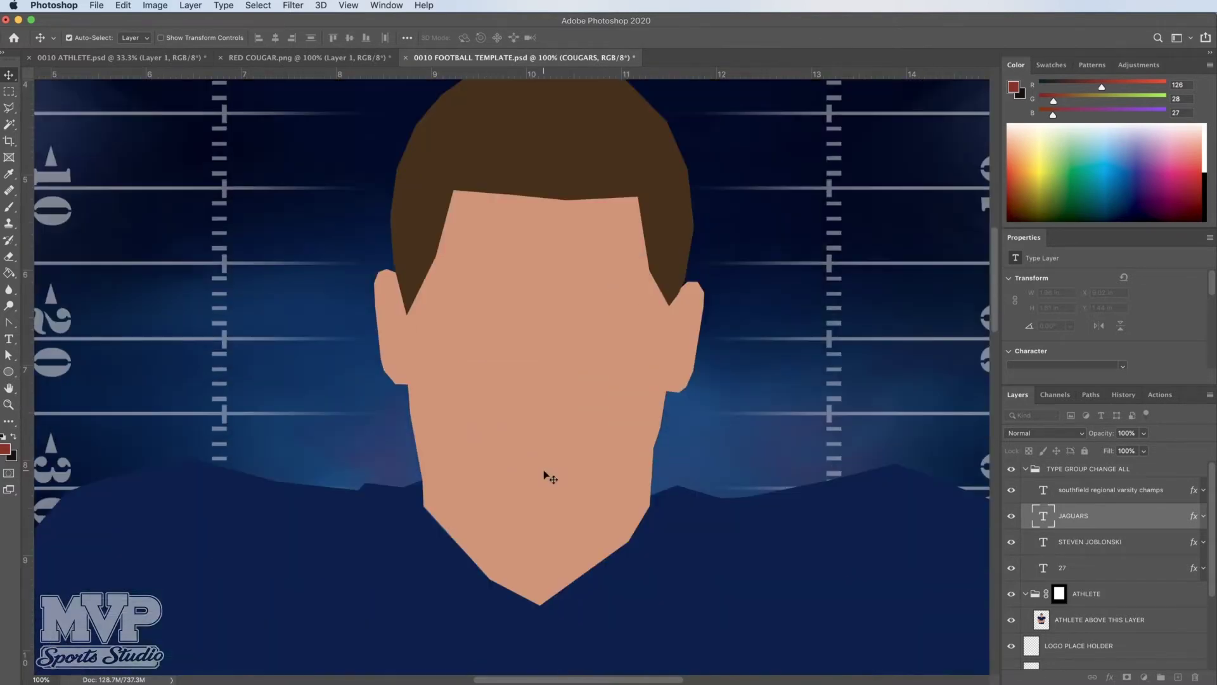
scroll(544, 475, down, 10)
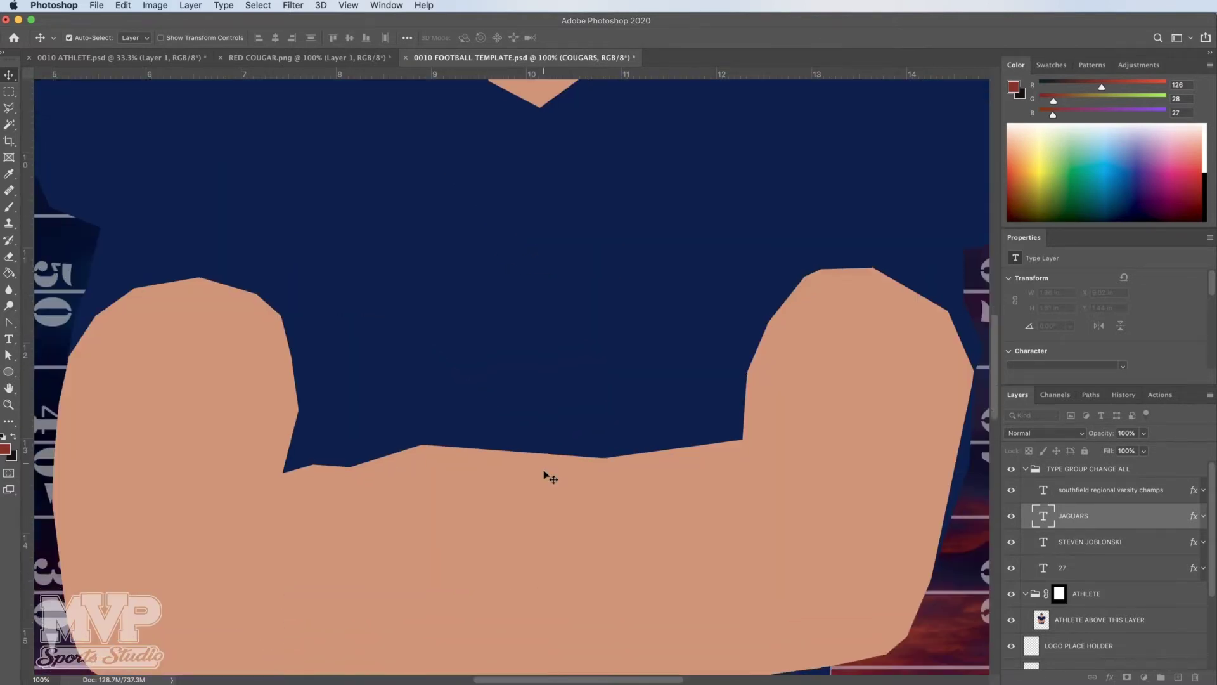
scroll(544, 475, down, 12)
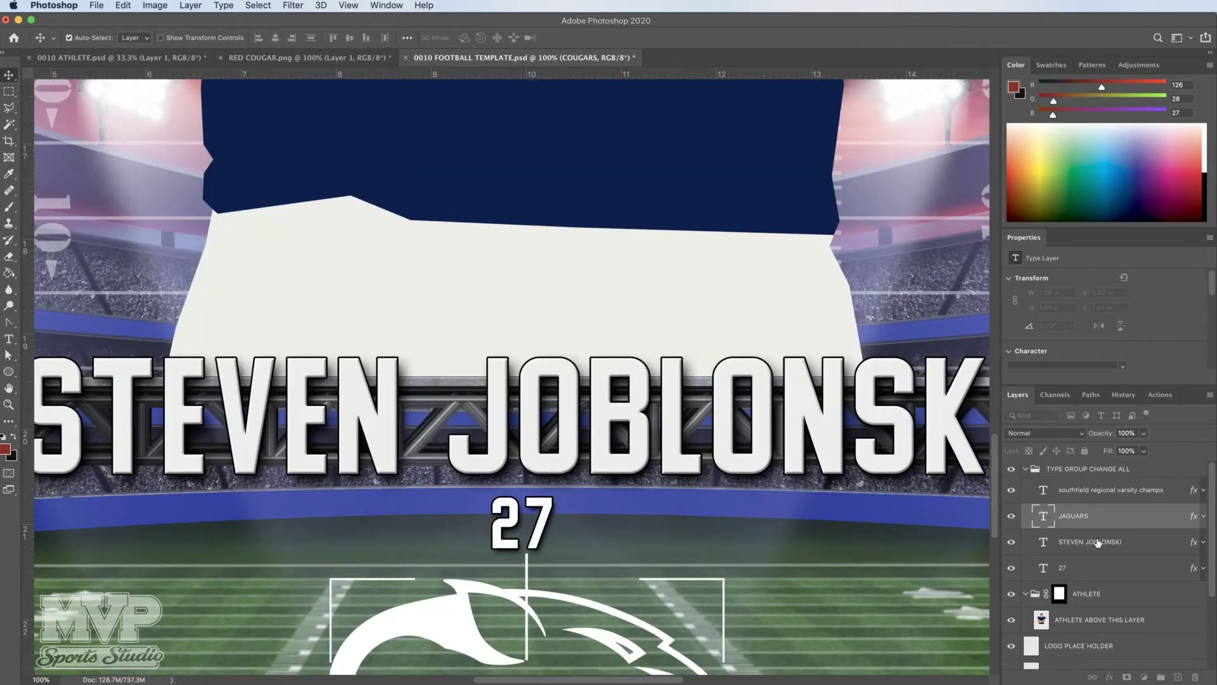
click(1068, 547)
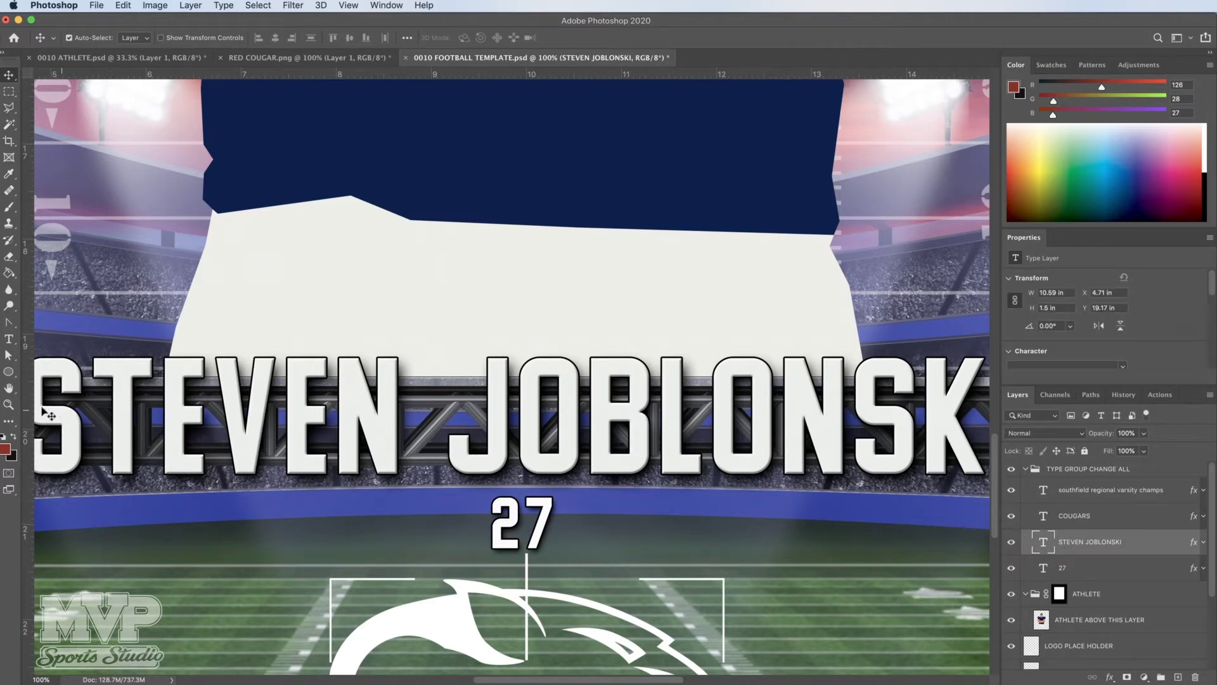
click(9, 406)
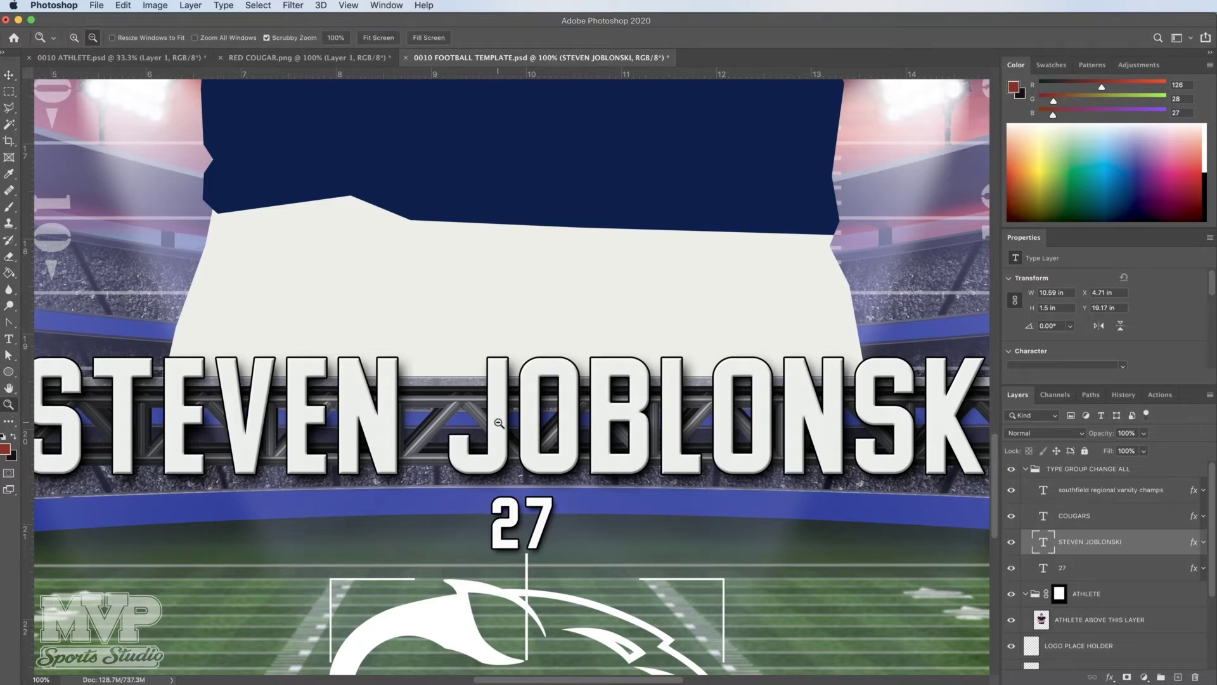
alt+click(499, 423)
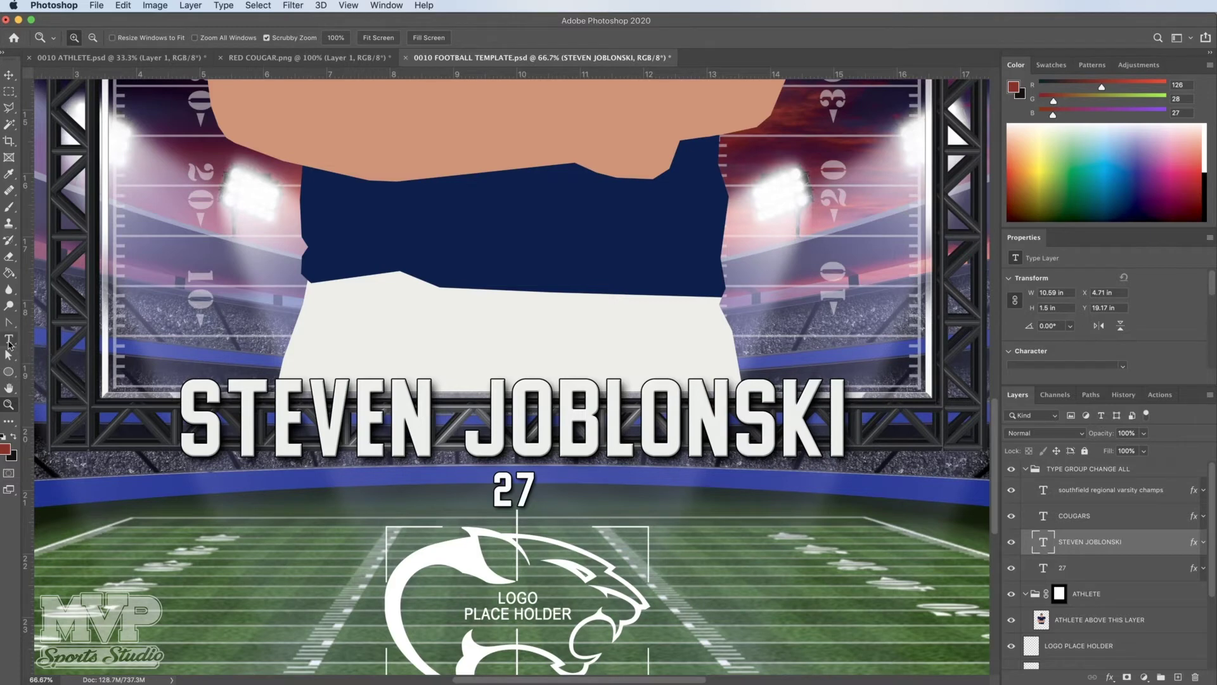
click(9, 341)
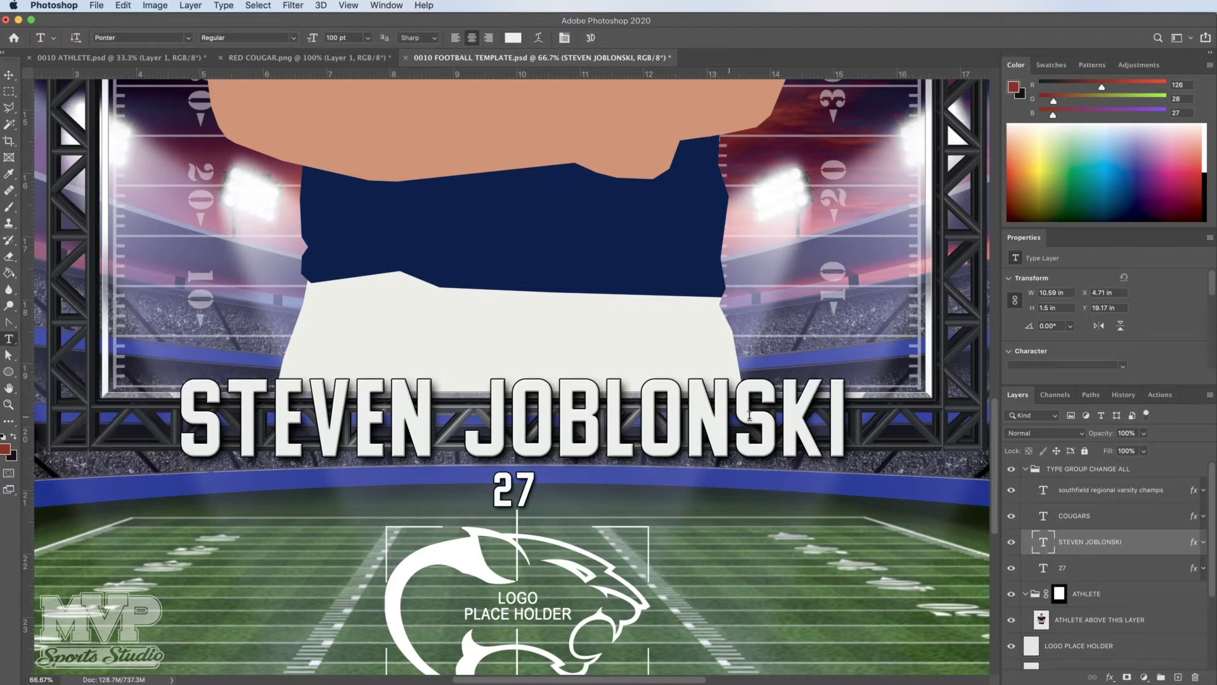
click(843, 425)
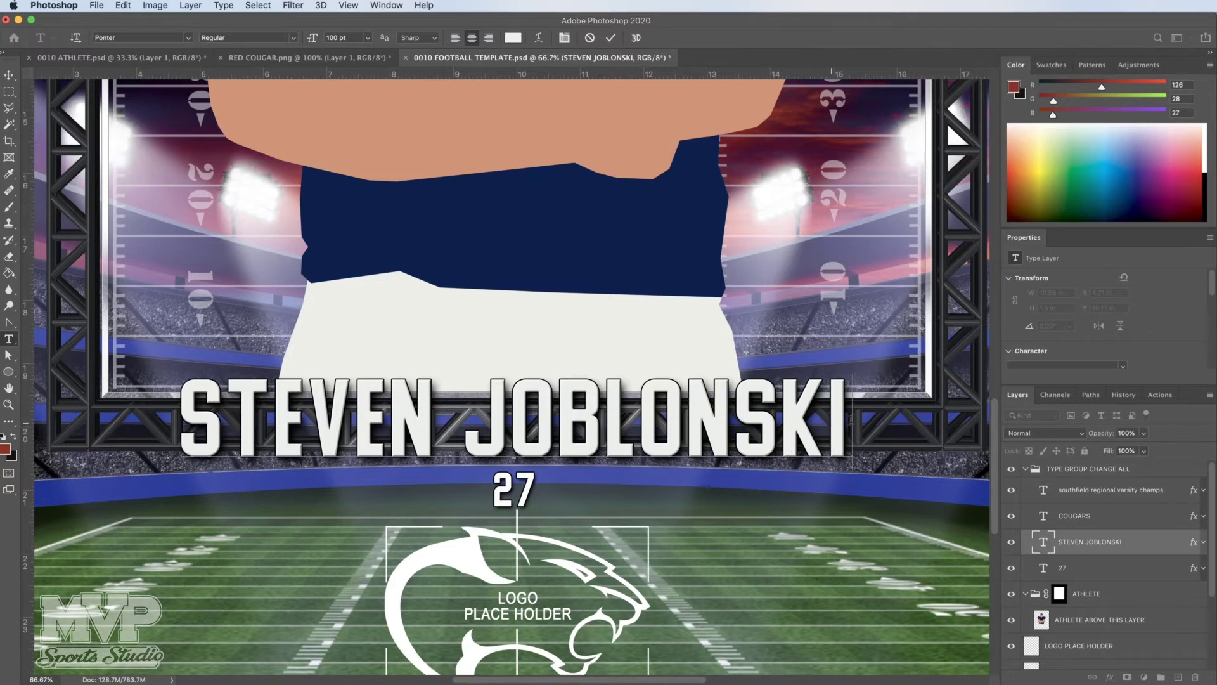
drag(851, 420, 186, 395)
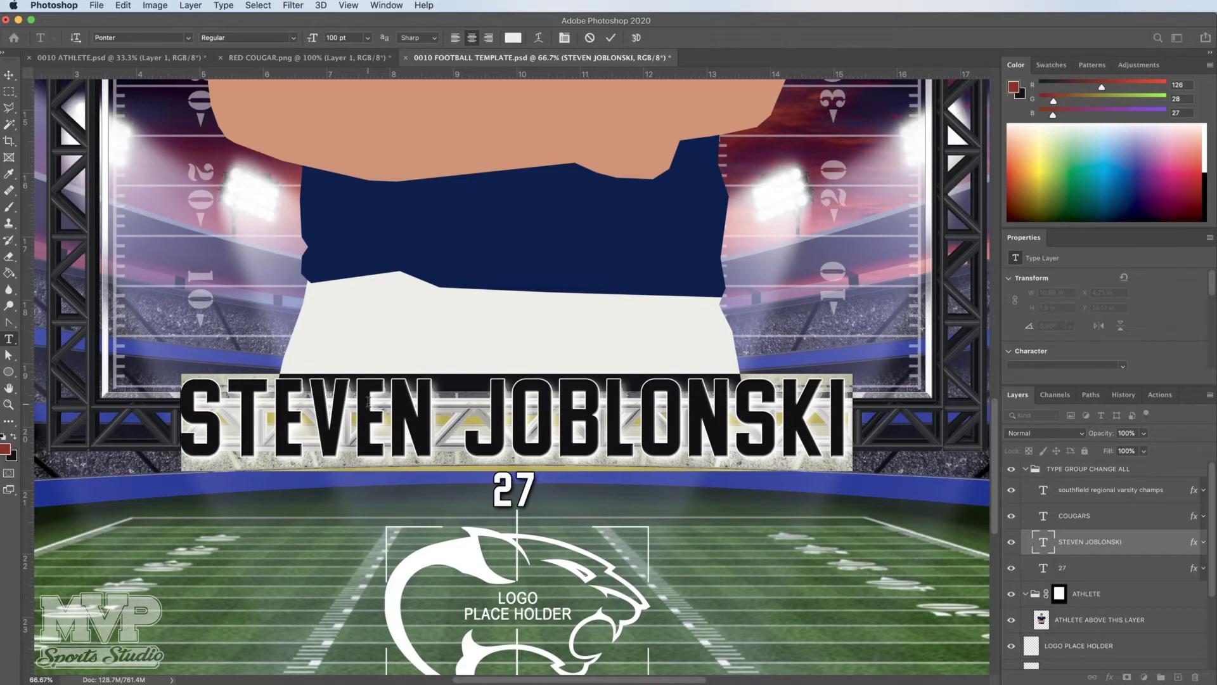
text(FRED )
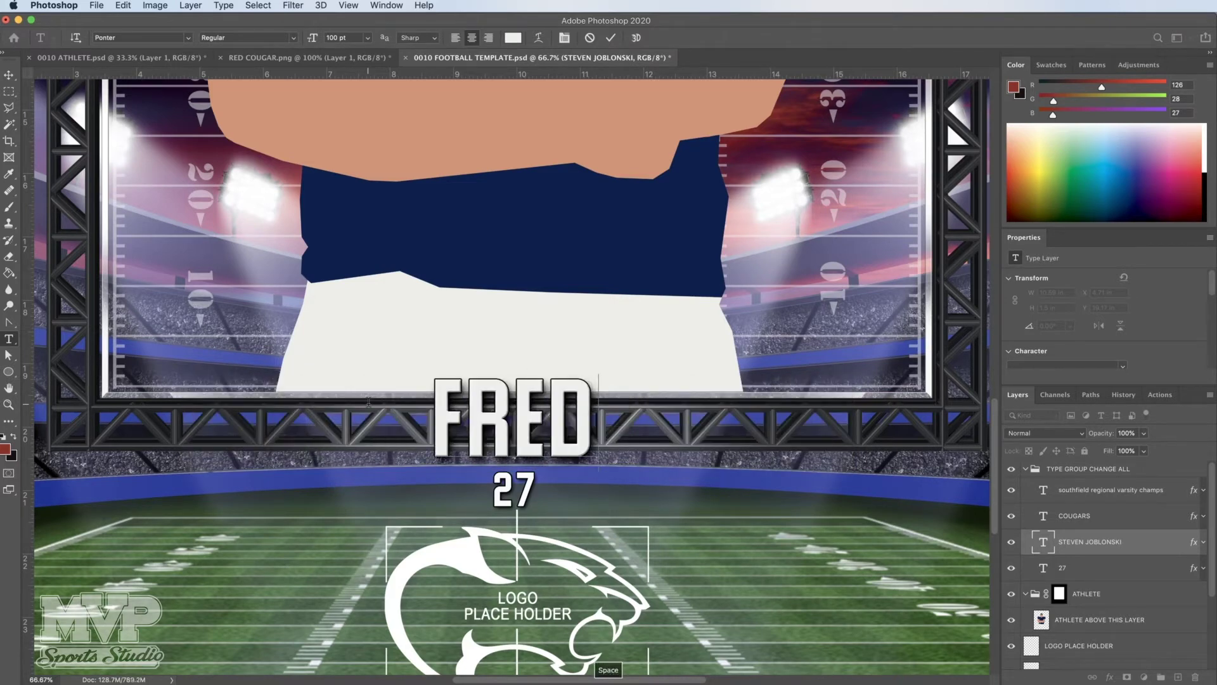
text(FLINTS)
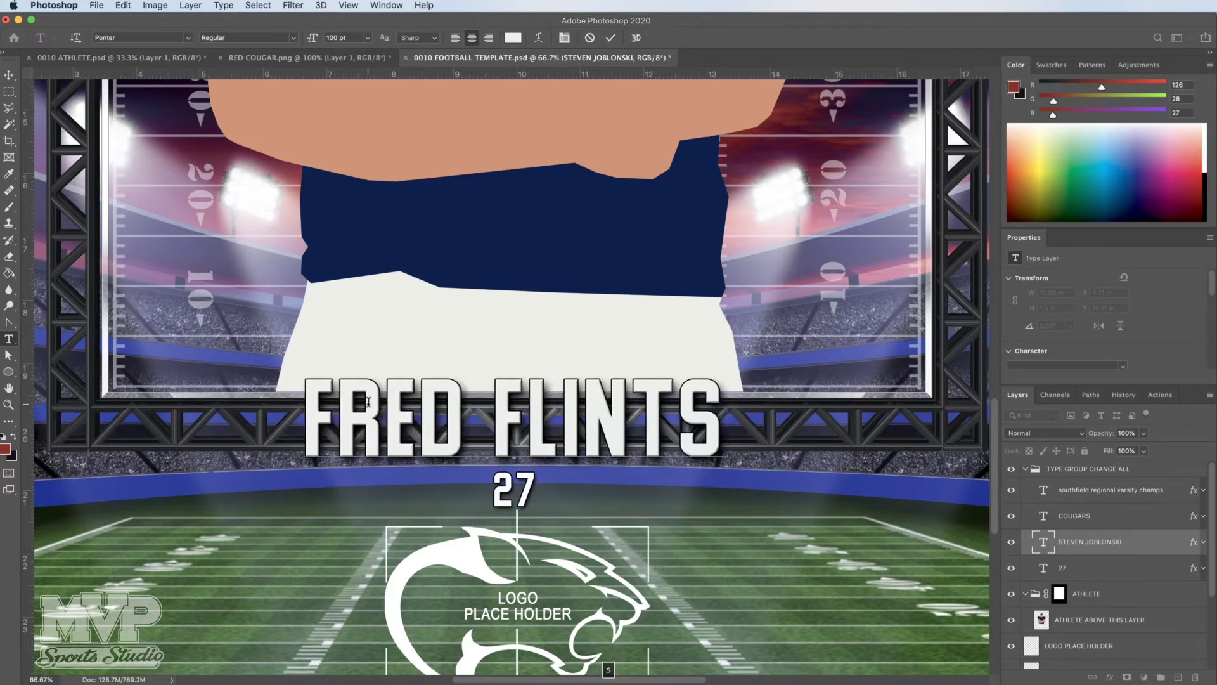
text(TONE)
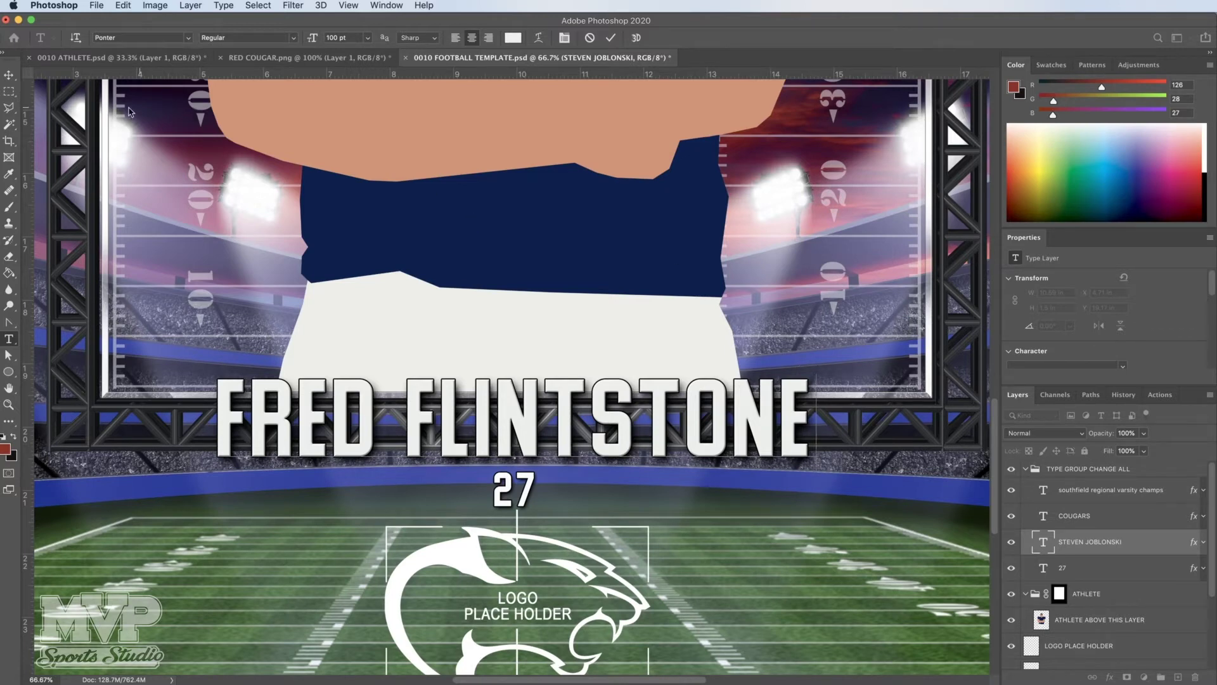
click(8, 76)
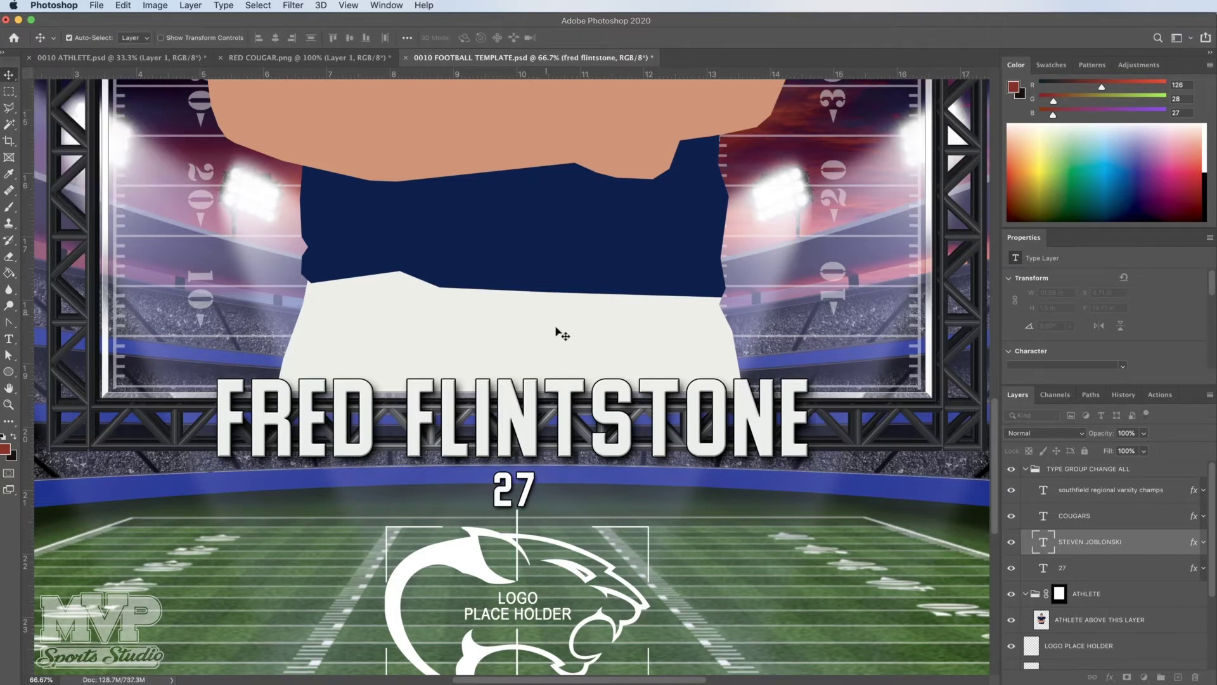
Change the jersey number below the athlete's name to 99 and commit it.
click(1065, 568)
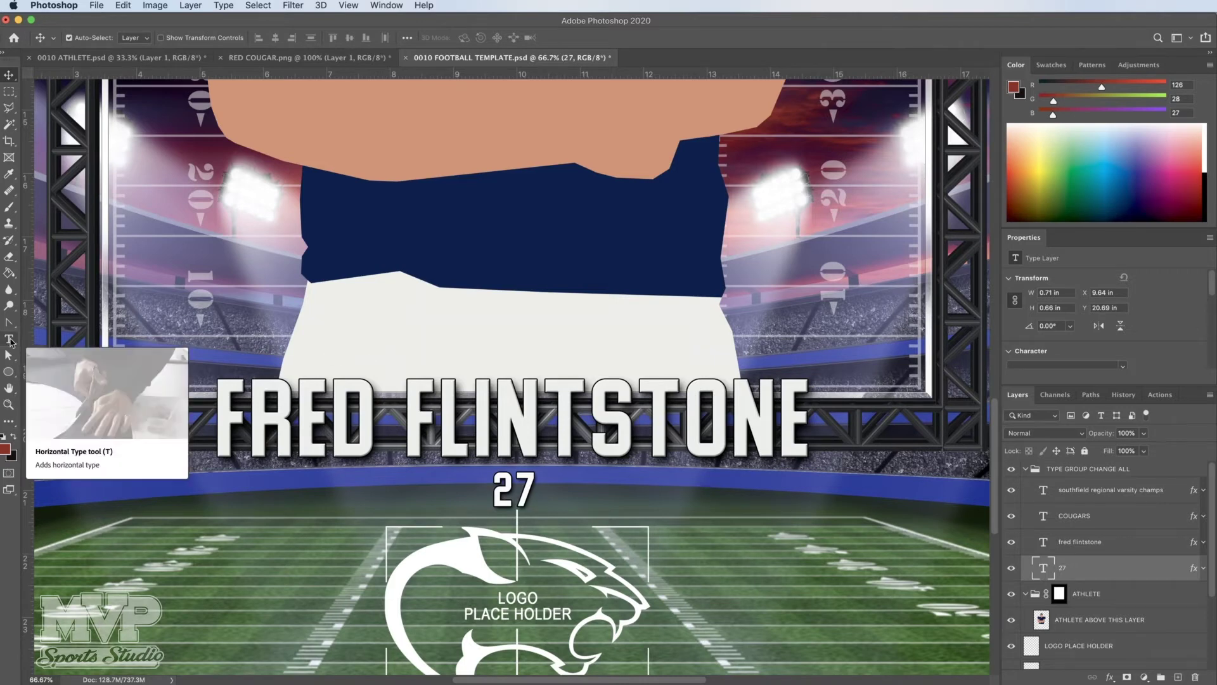
click(10, 342)
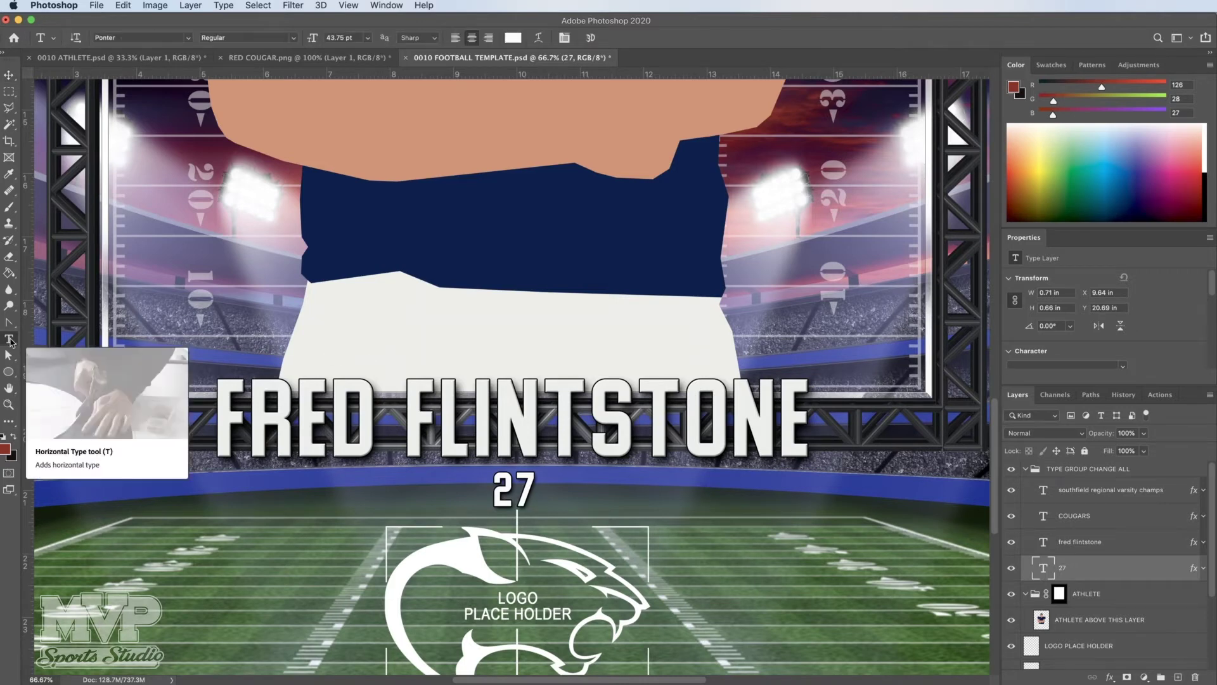
click(530, 484)
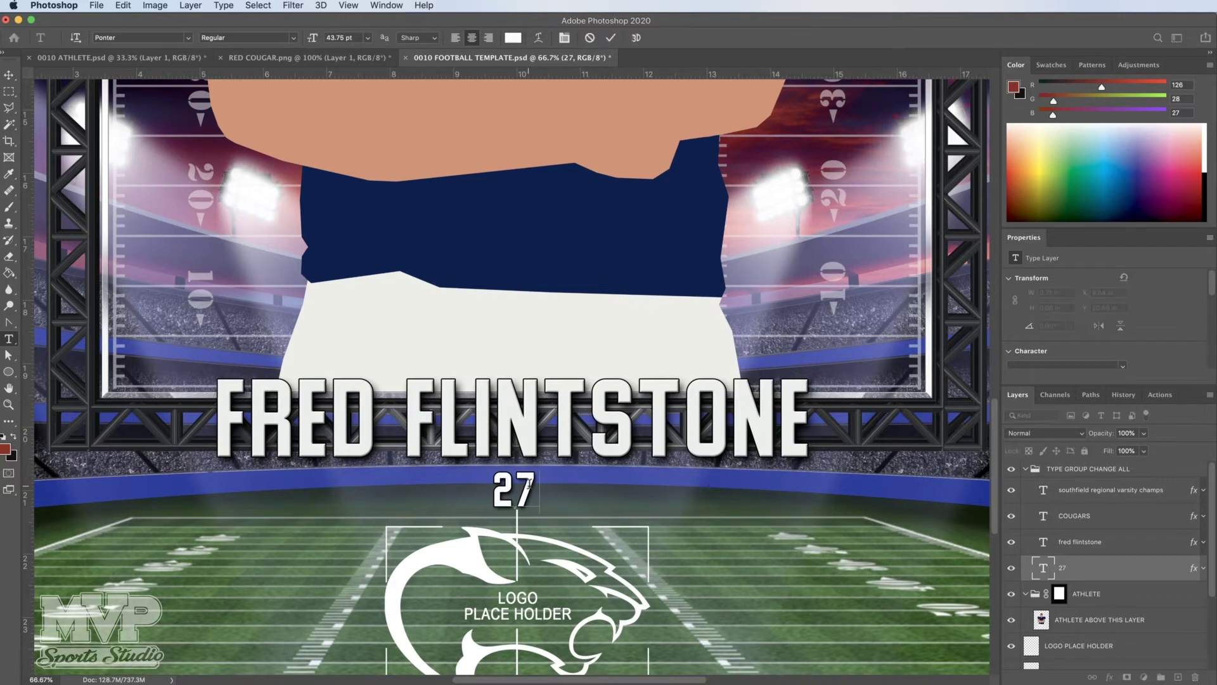
drag(540, 483, 495, 483)
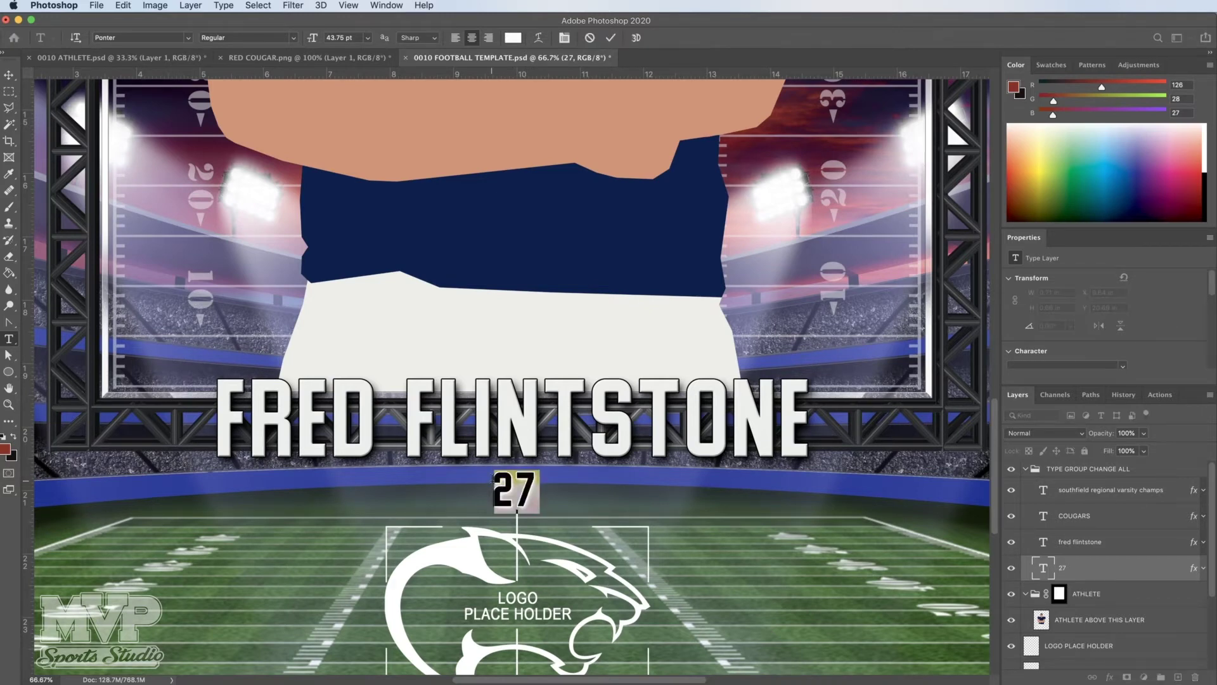
text(99)
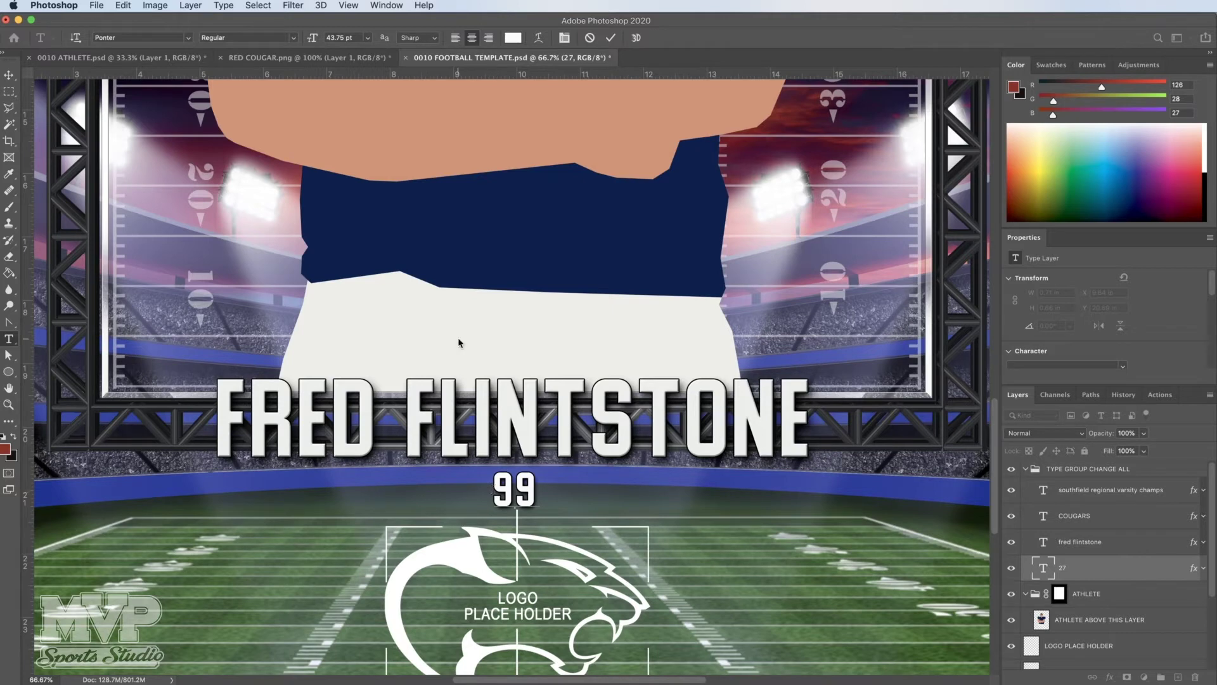
click(10, 78)
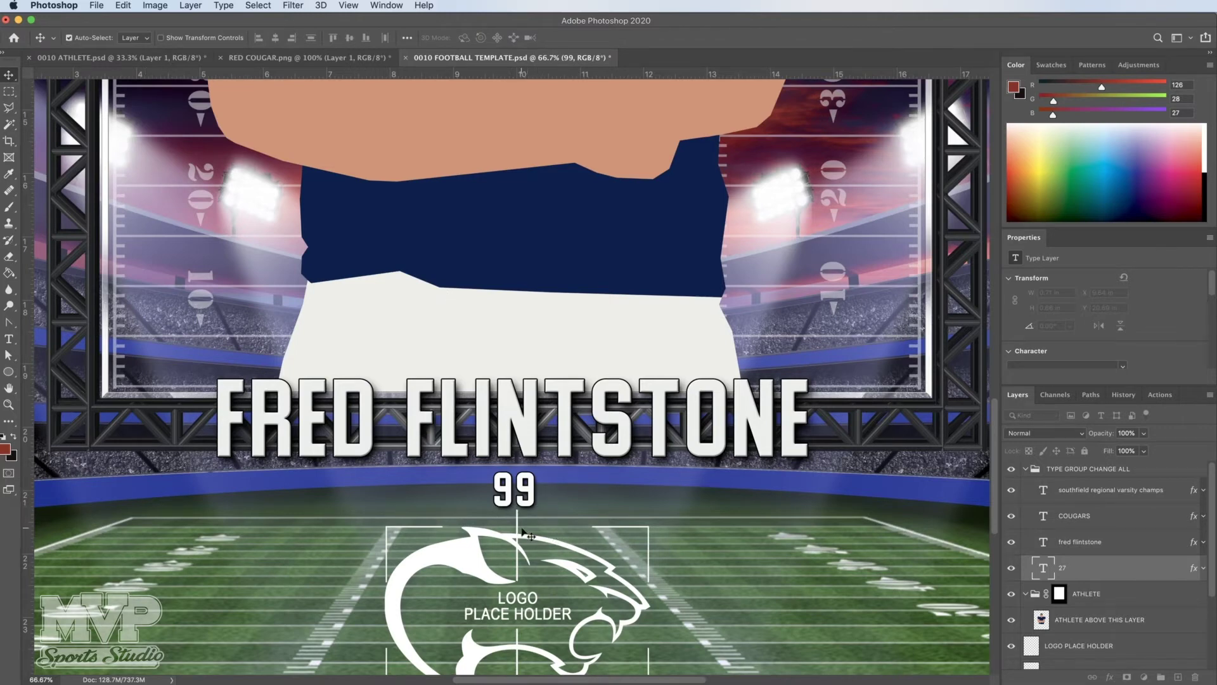
Review the edited headings, athlete name and jersey number from the top to the bottom of the poster.
click(1066, 545)
scroll(684, 510, up, 10)
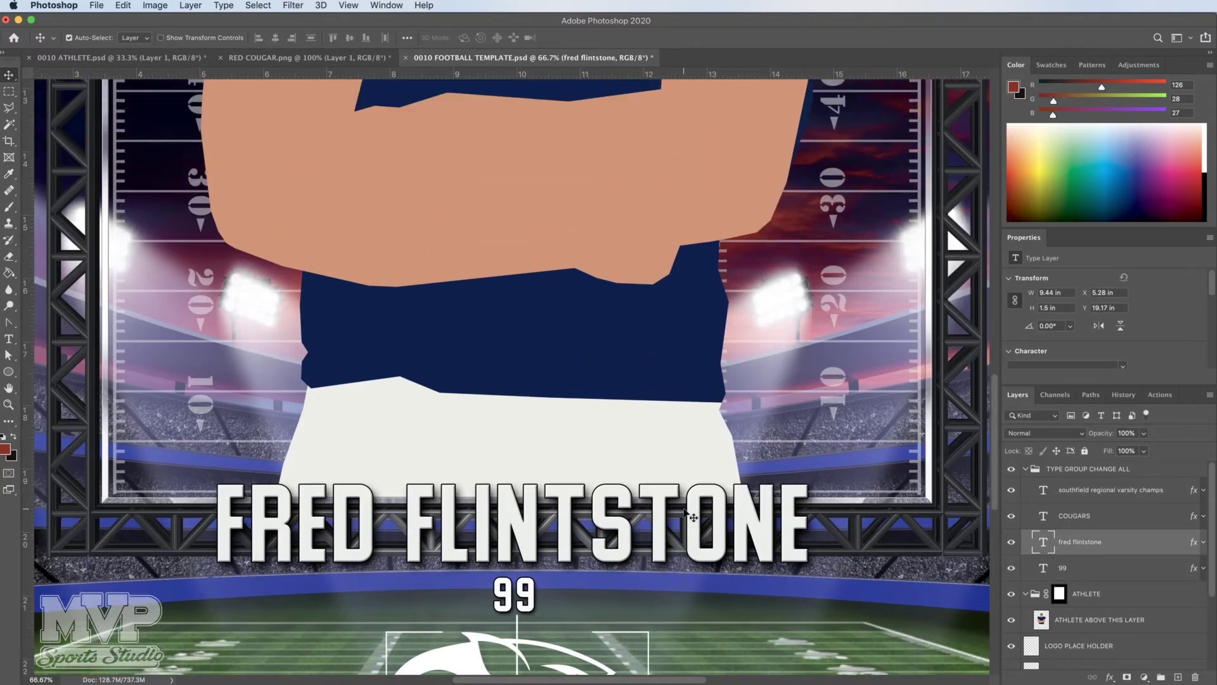
scroll(688, 515, up, 7)
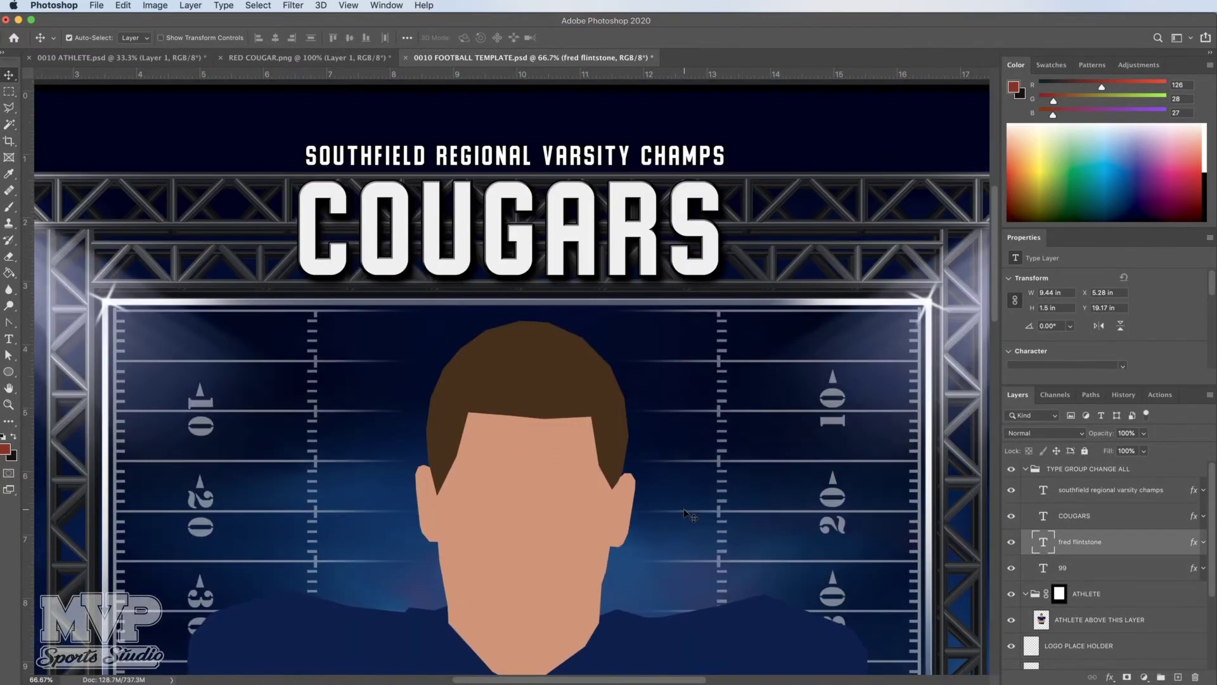
scroll(686, 513, down, 6)
scroll(685, 511, down, 12)
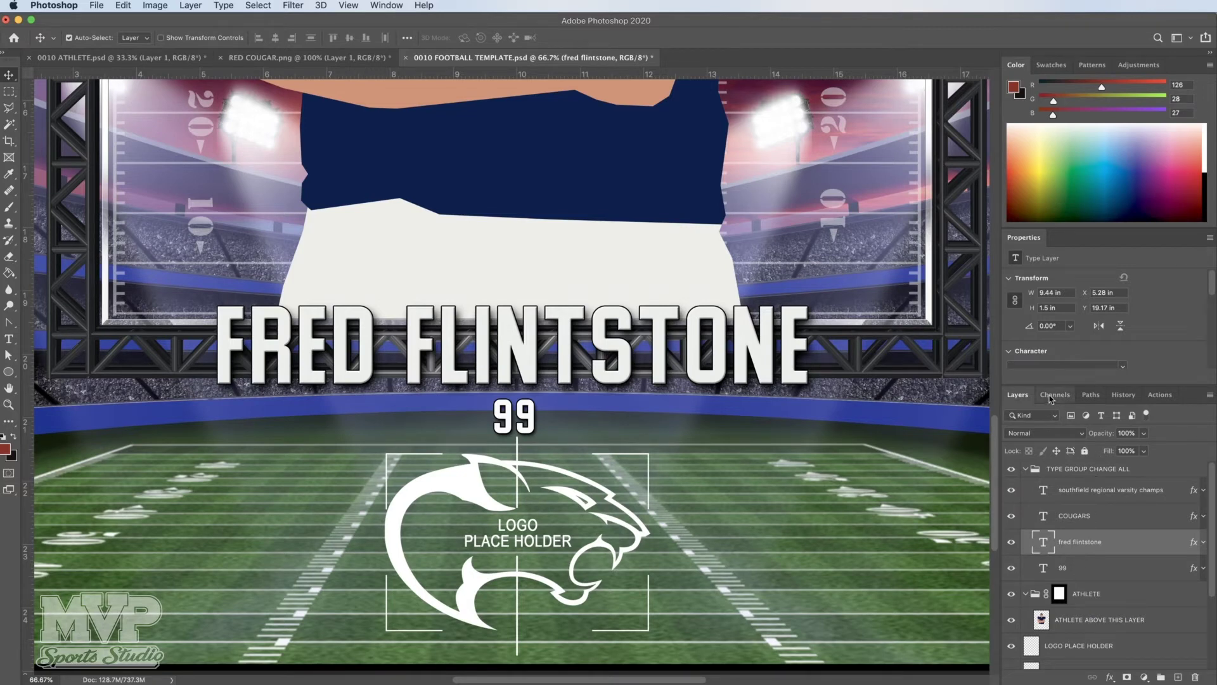
Bring the athlete cutout from 0010 ATHLETE.psd into the football template's ATHLETE group above the placeholder layer, accepting the color profile conversion.
click(1092, 596)
scroll(1089, 596, down, 2)
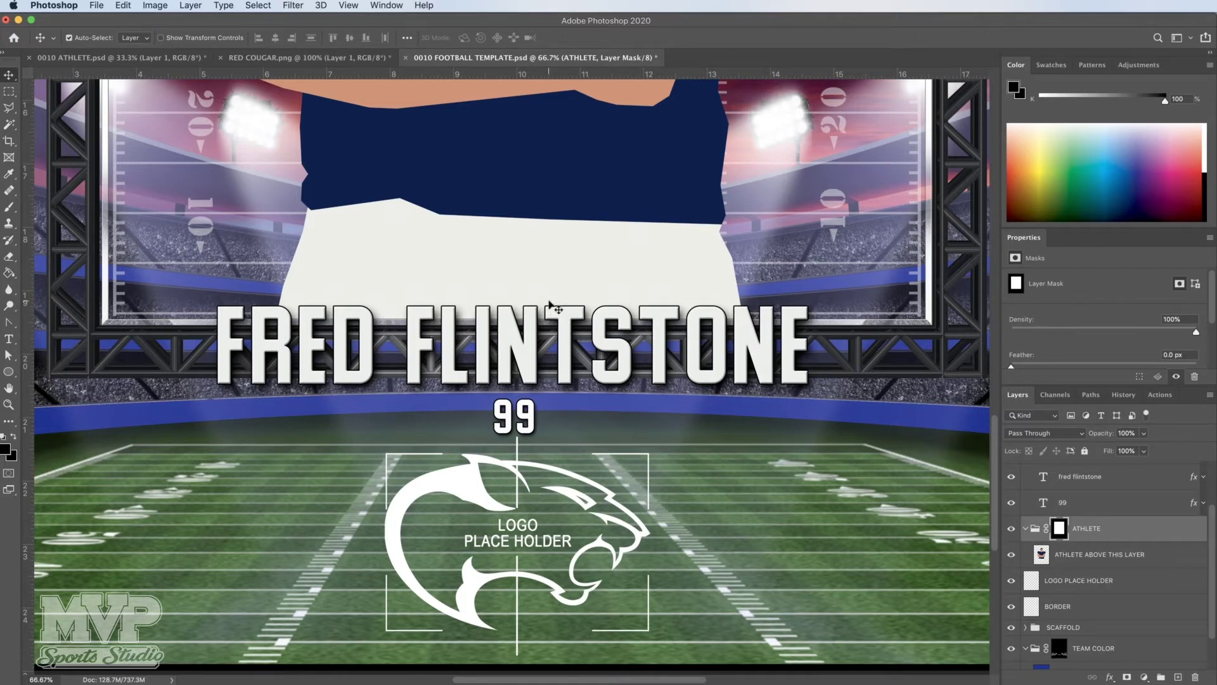
scroll(548, 303, up, 10)
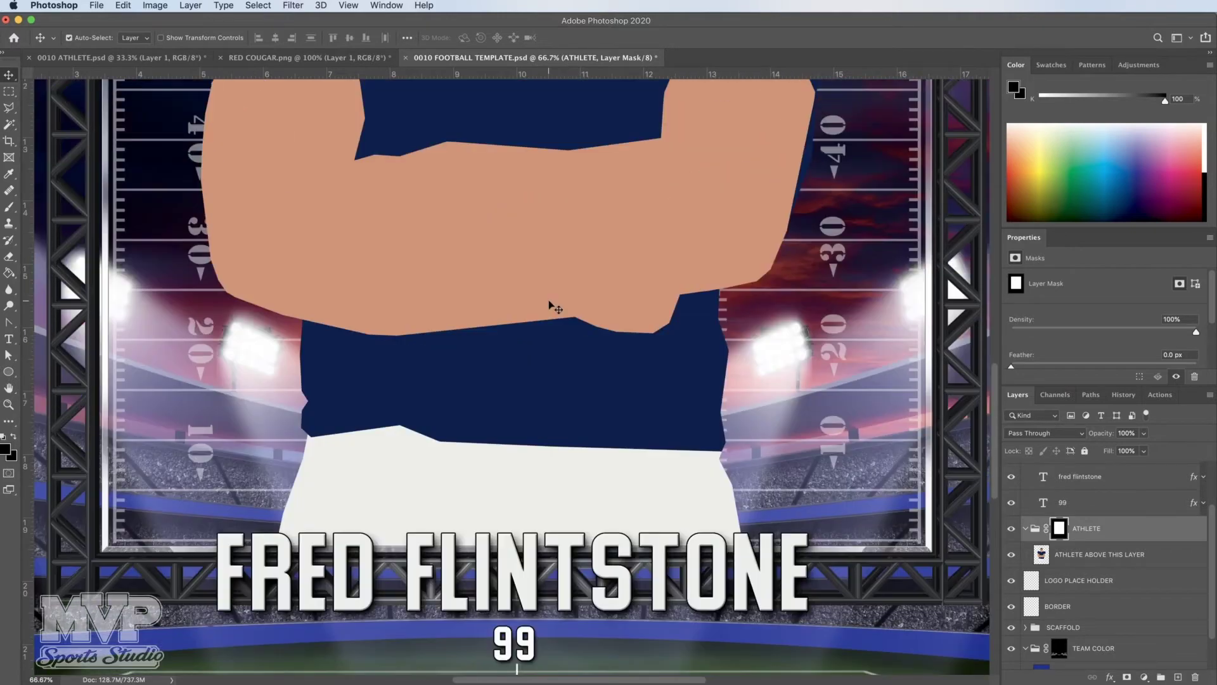
scroll(549, 304, up, 2)
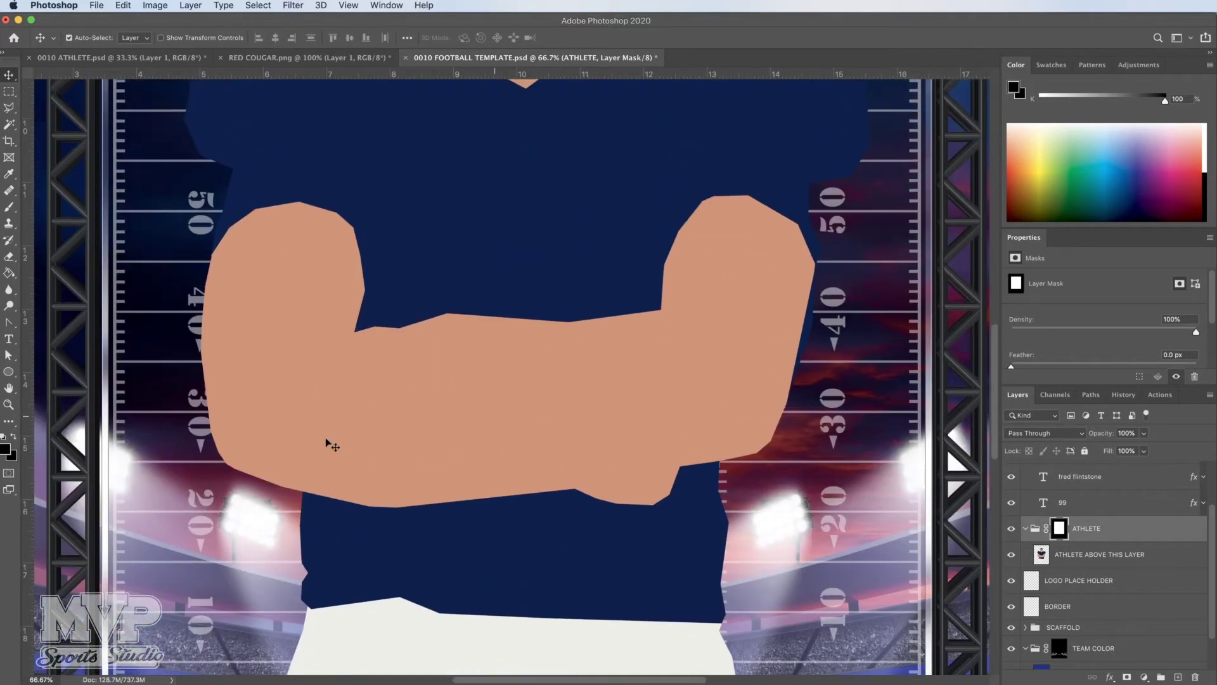
click(9, 403)
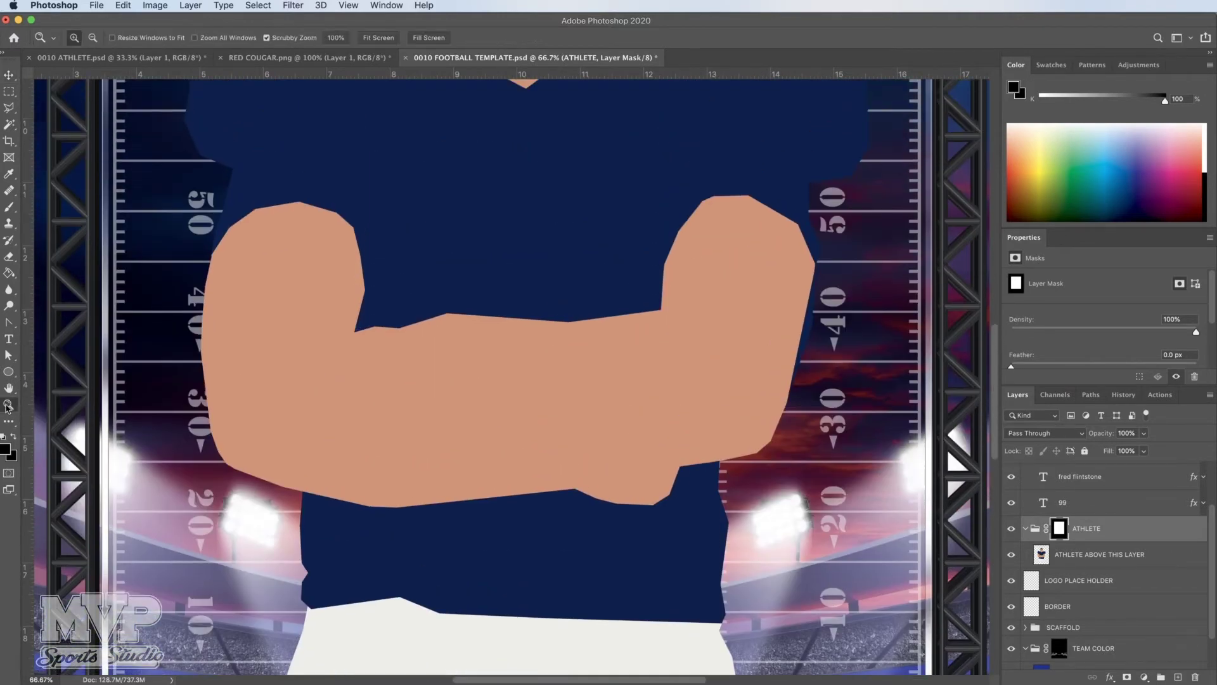
key(alt)
alt+click(476, 383)
alt+click(476, 384)
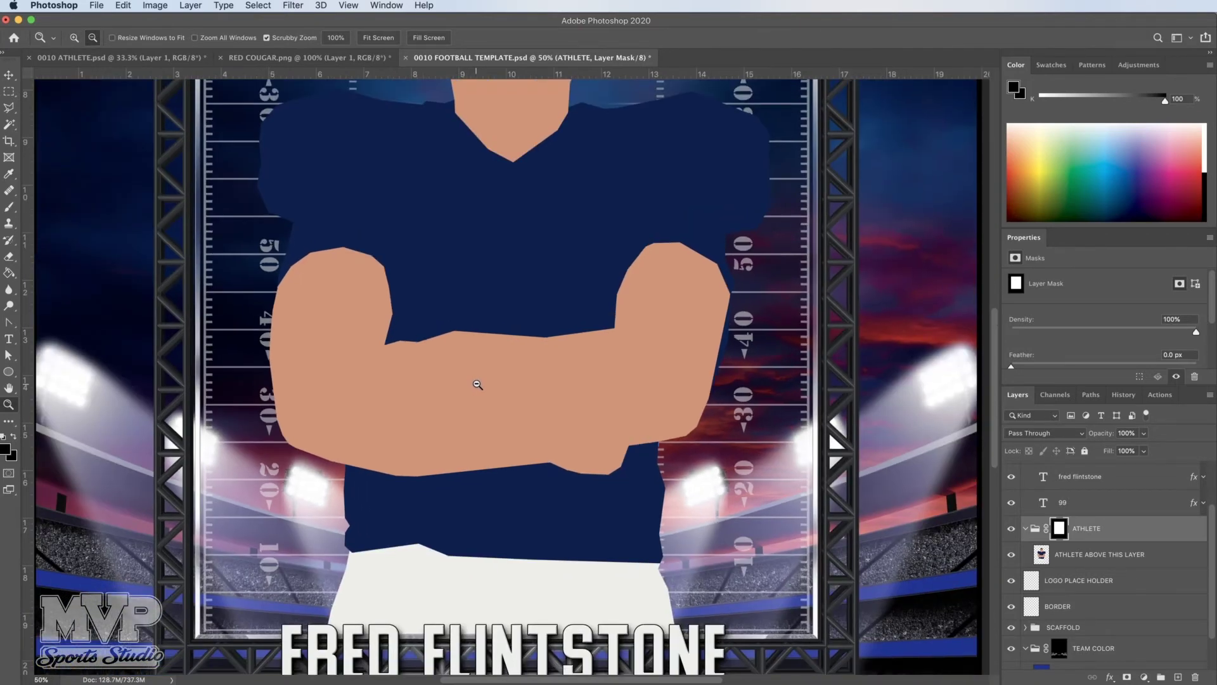
scroll(483, 381, up, 5)
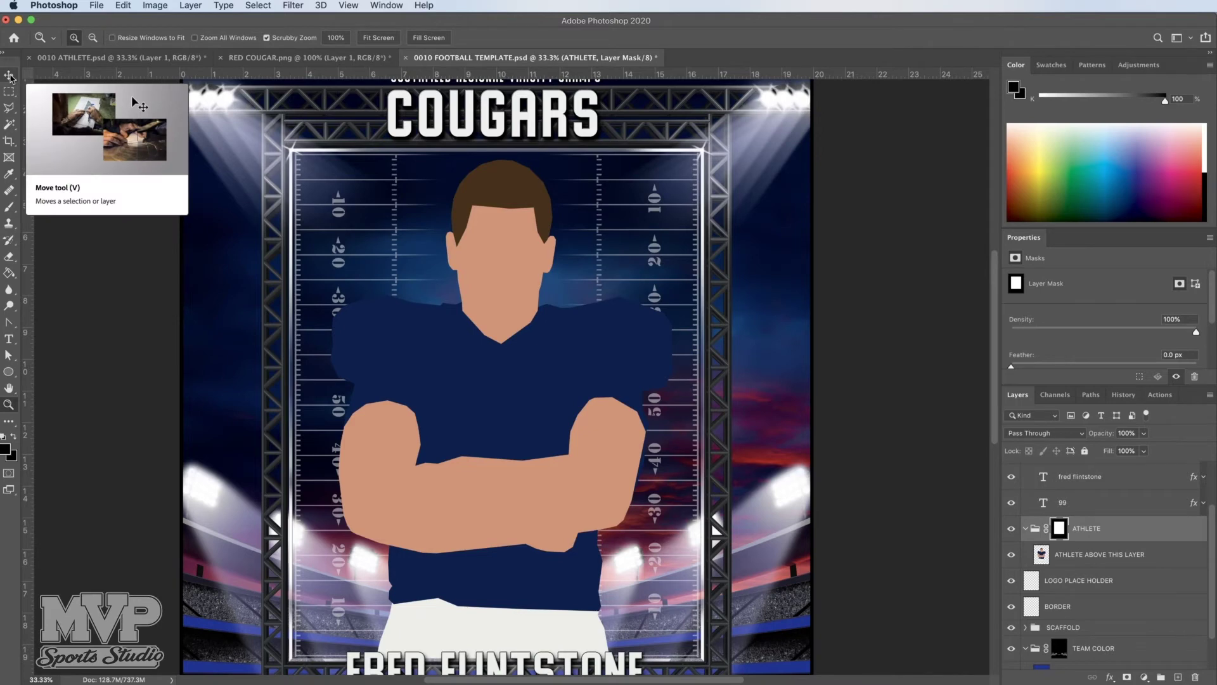
click(10, 77)
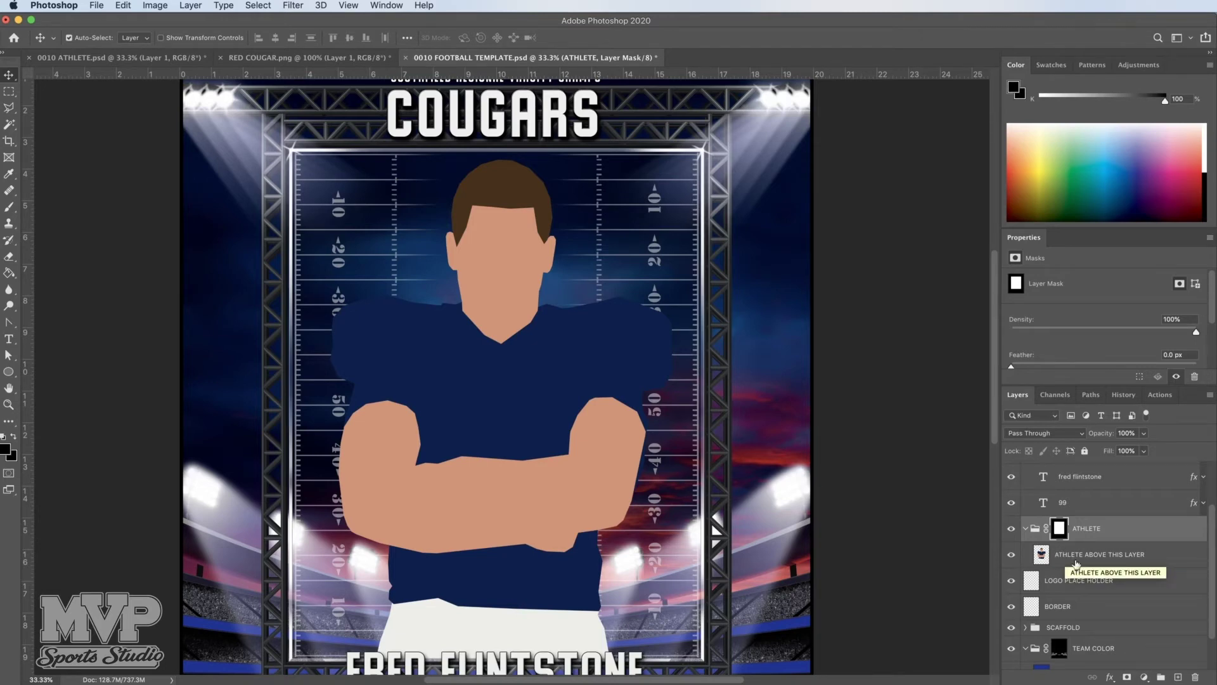
click(1084, 529)
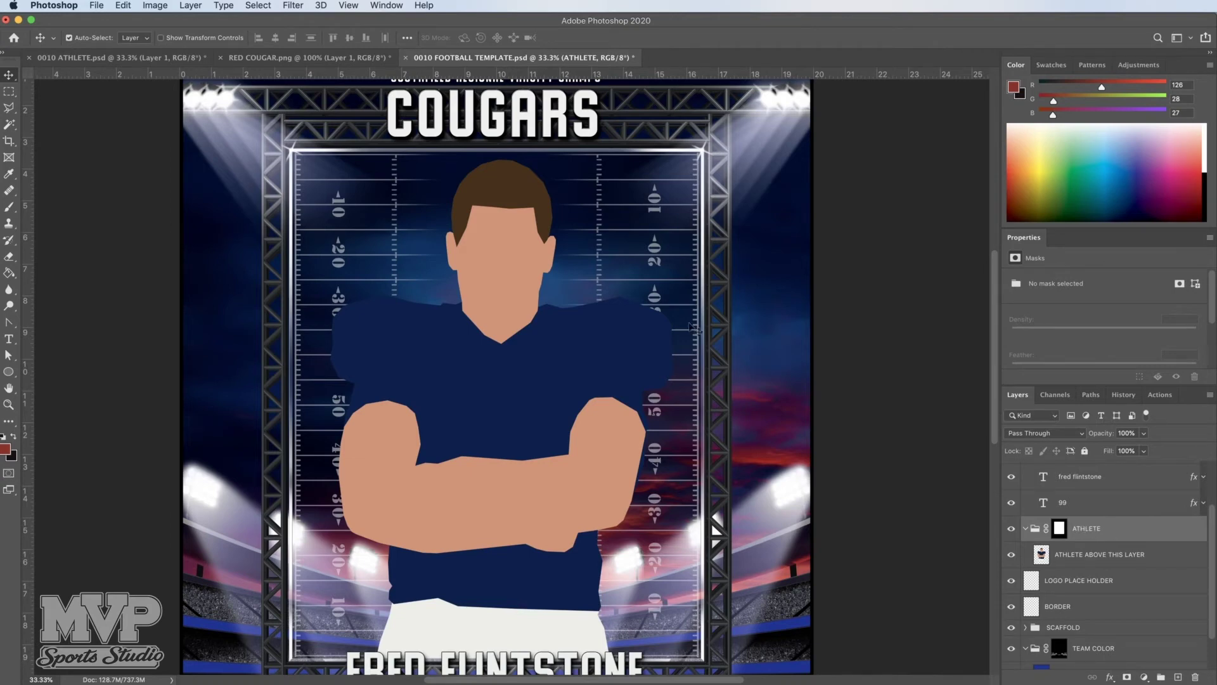
click(98, 59)
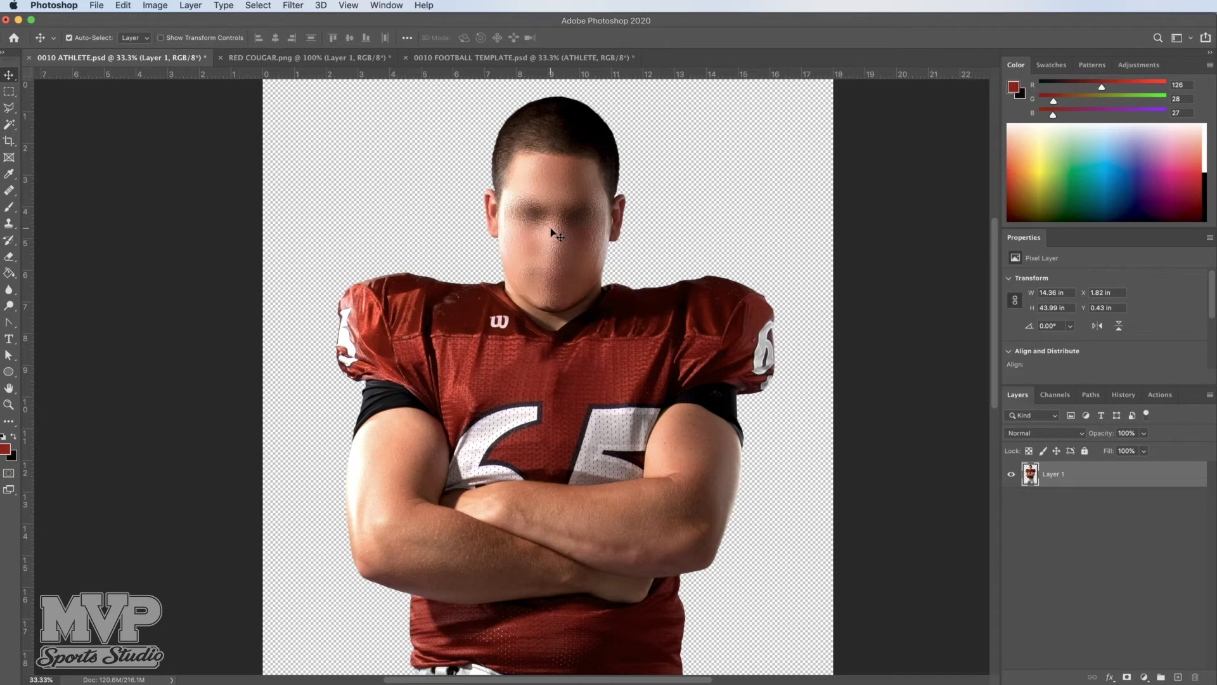
drag(552, 233, 507, 344)
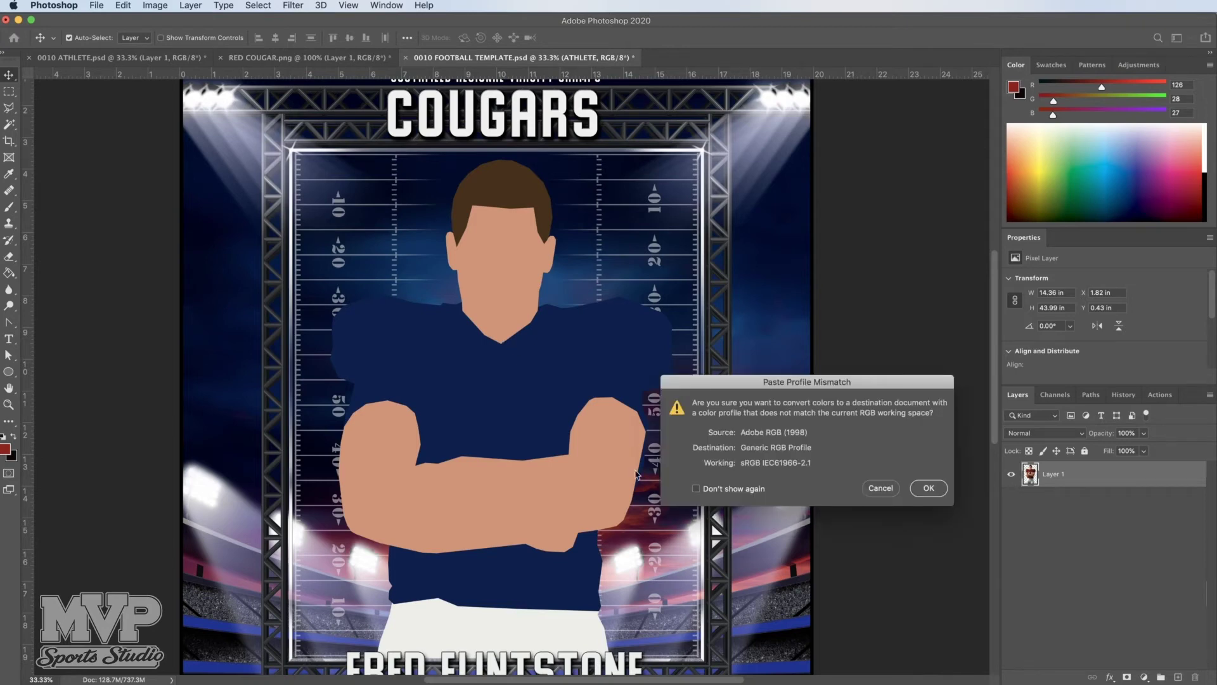
click(926, 487)
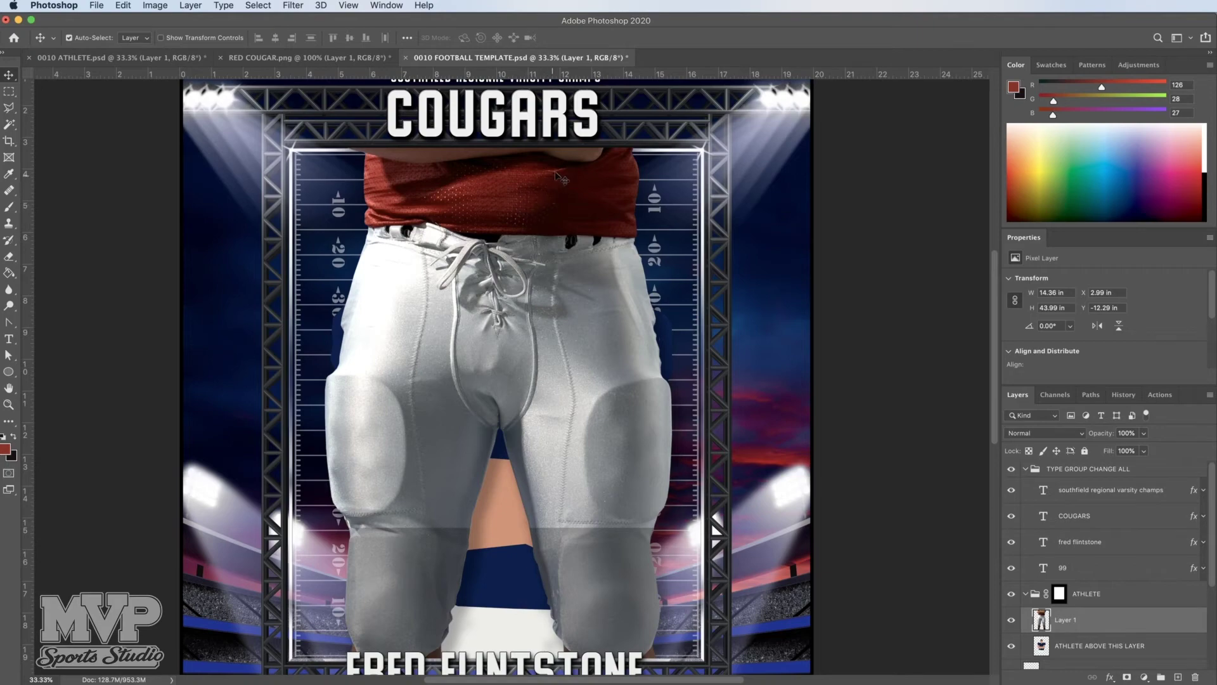
Move the athlete cutout down so the head and crossed arms cover the placeholder silhouette inside the scaffold frame.
drag(561, 180, 561, 564)
drag(510, 230, 507, 300)
scroll(507, 298, down, 3)
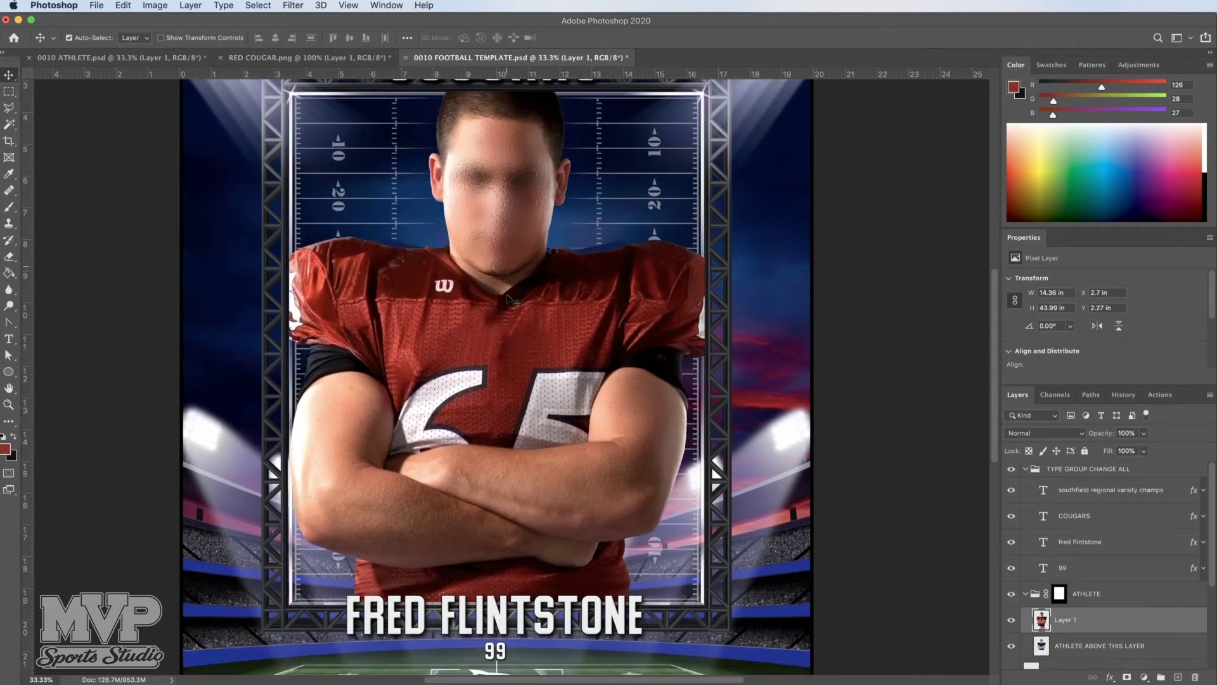
scroll(507, 295, down, 2)
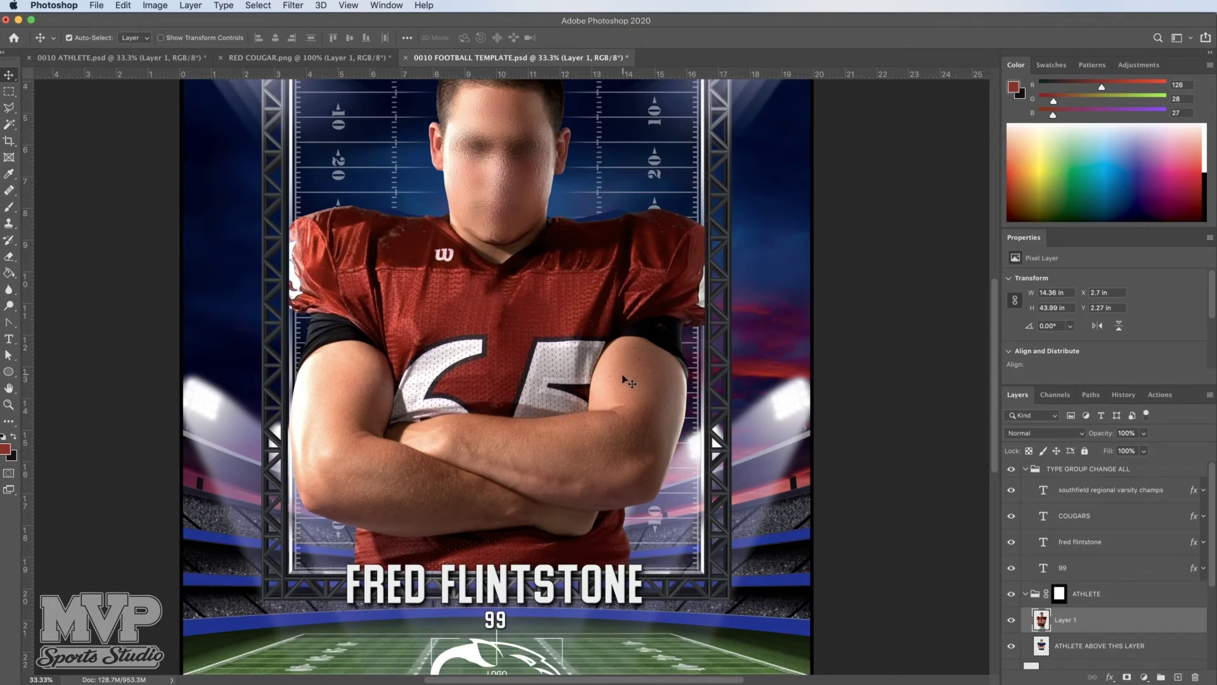
scroll(628, 380, up, 4)
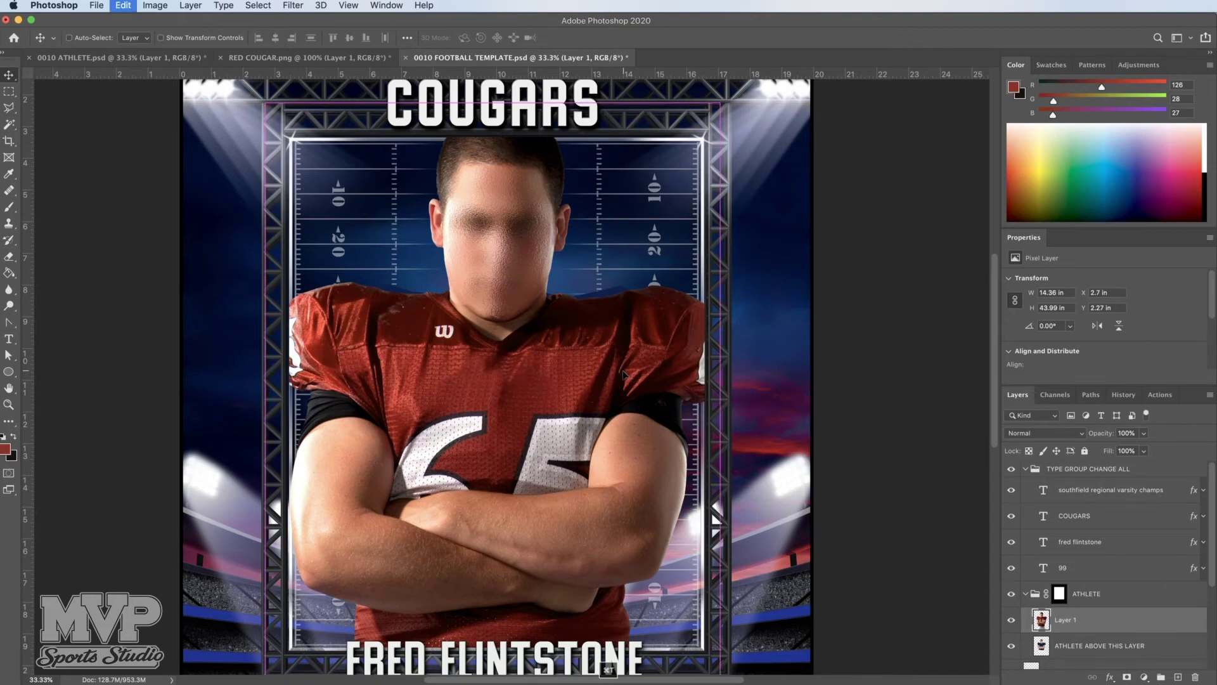
Scale the athlete to about 83% and fit it within the scaffold frame, and hide the ATHLETE ABOVE THIS LAYER placeholder.
key(super+t)
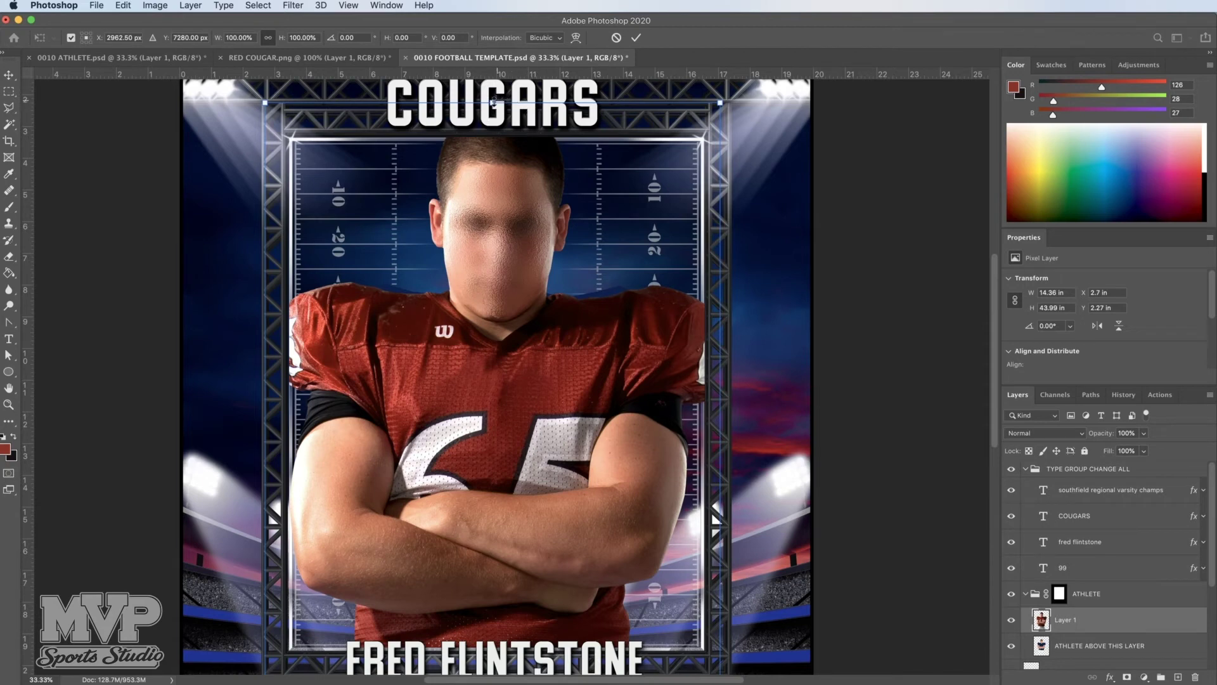
drag(493, 102, 476, 336)
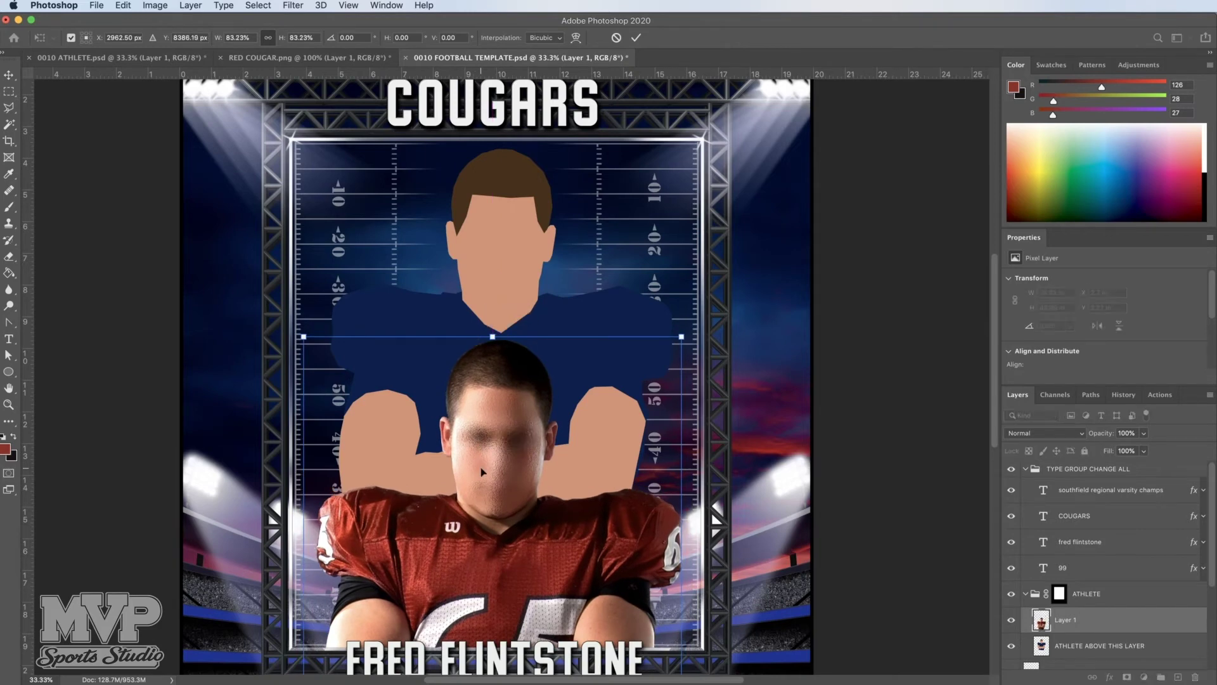
drag(483, 471, 481, 277)
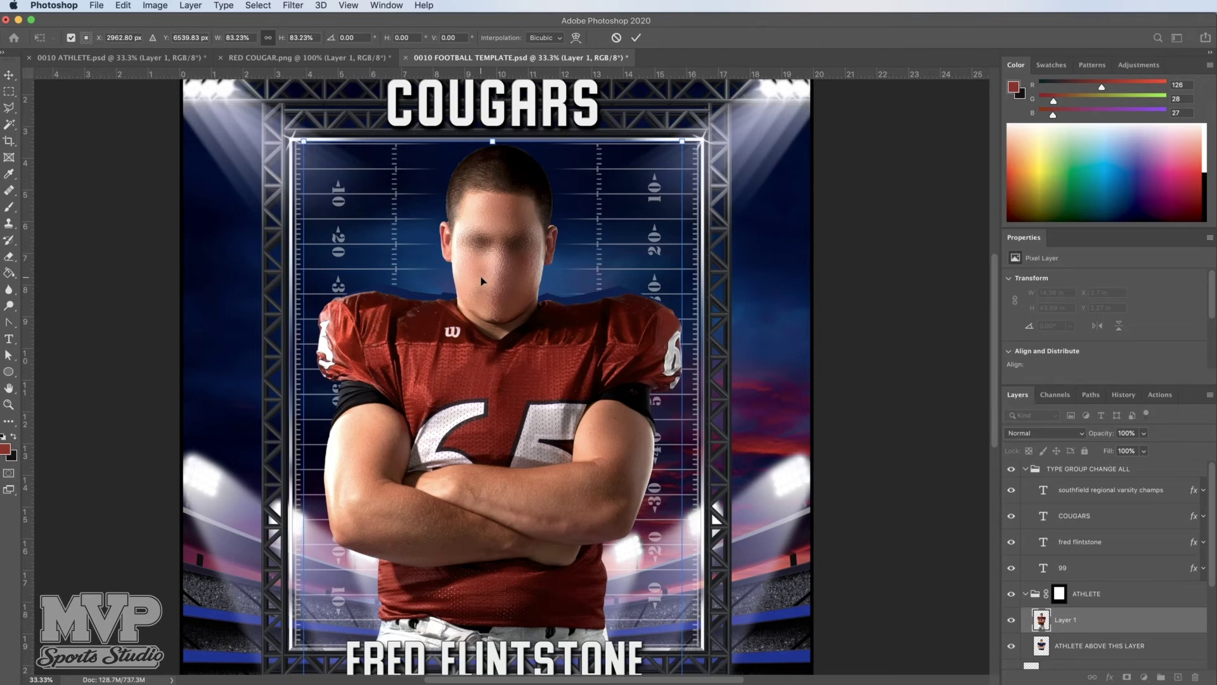
key(Return)
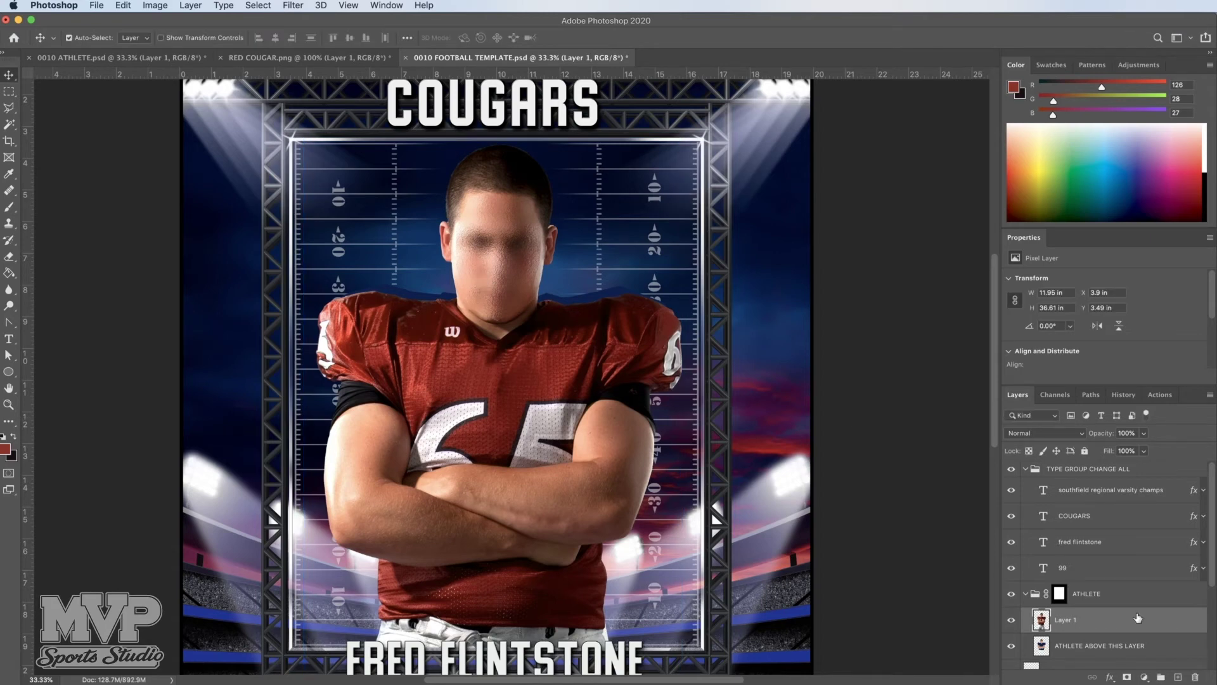
scroll(1124, 607, down, 1)
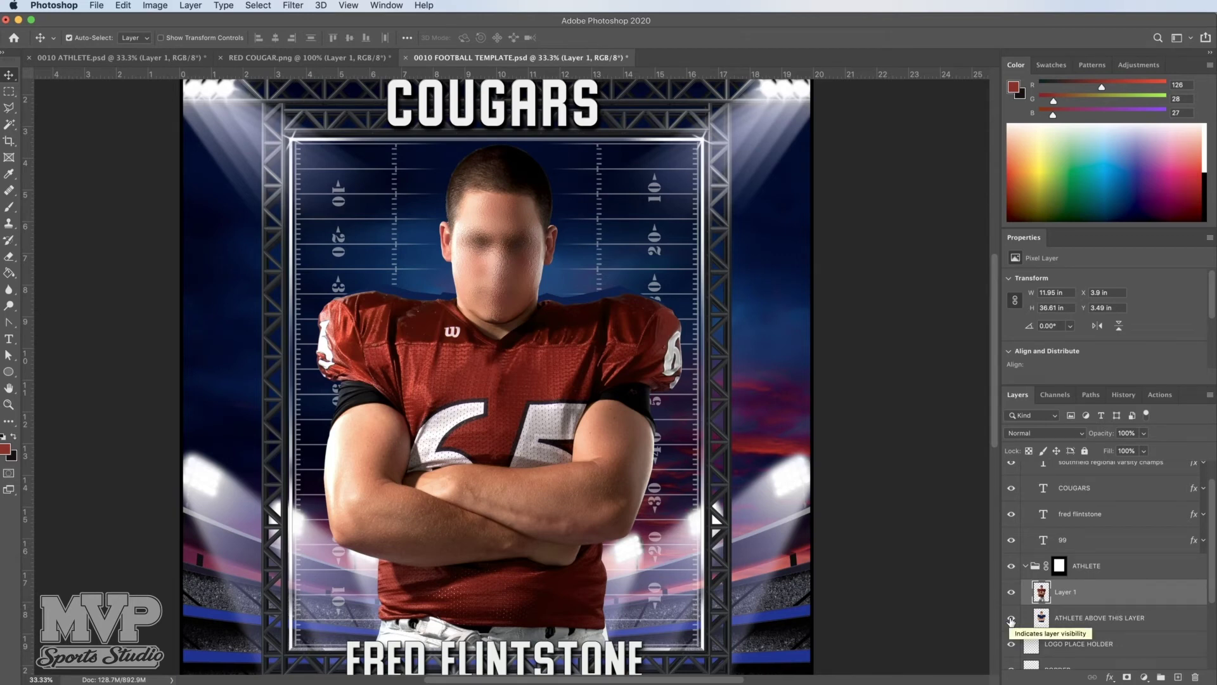
click(1011, 619)
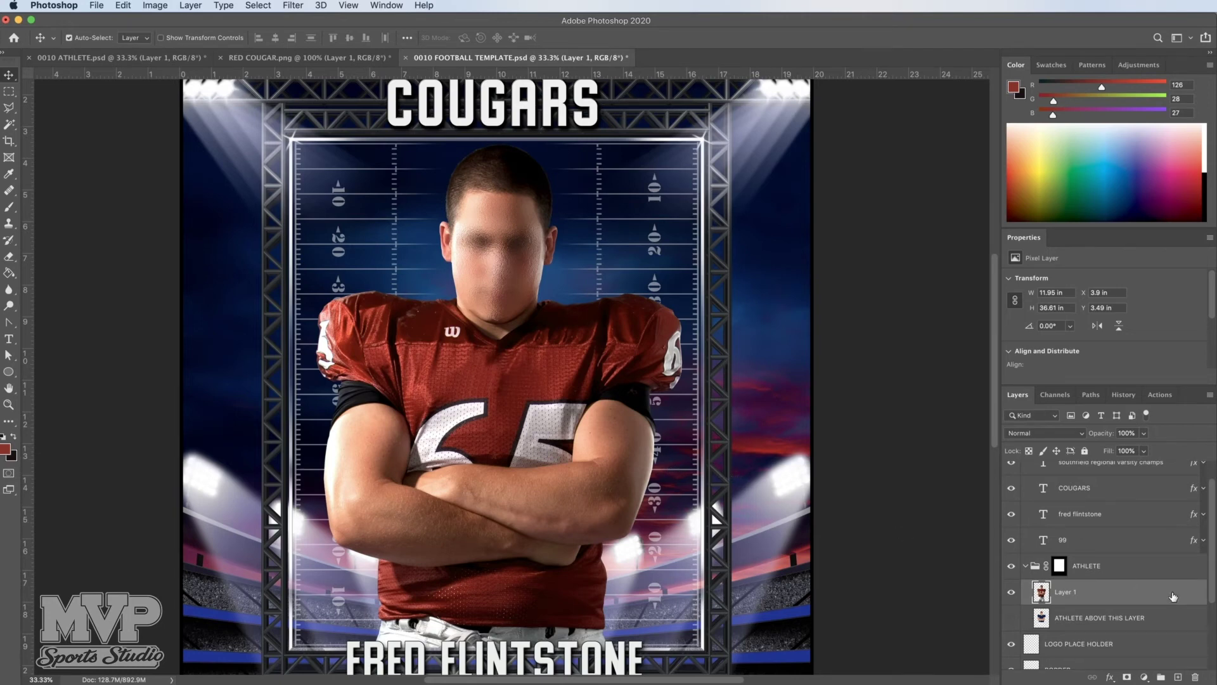
Bring the cougar logo from RED COUGAR.png into the football template above the LOGO PLACE HOLDER layer, onto the field below the jersey number.
scroll(1143, 590, down, 3)
scroll(1134, 589, down, 1)
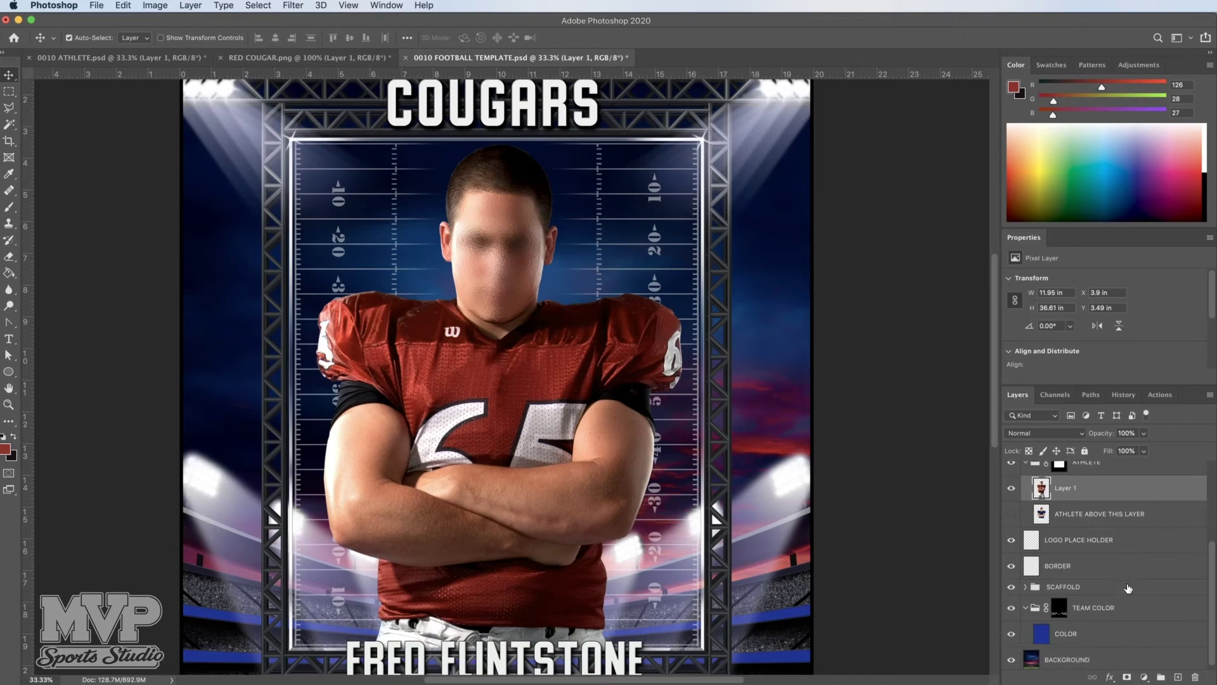
click(1069, 544)
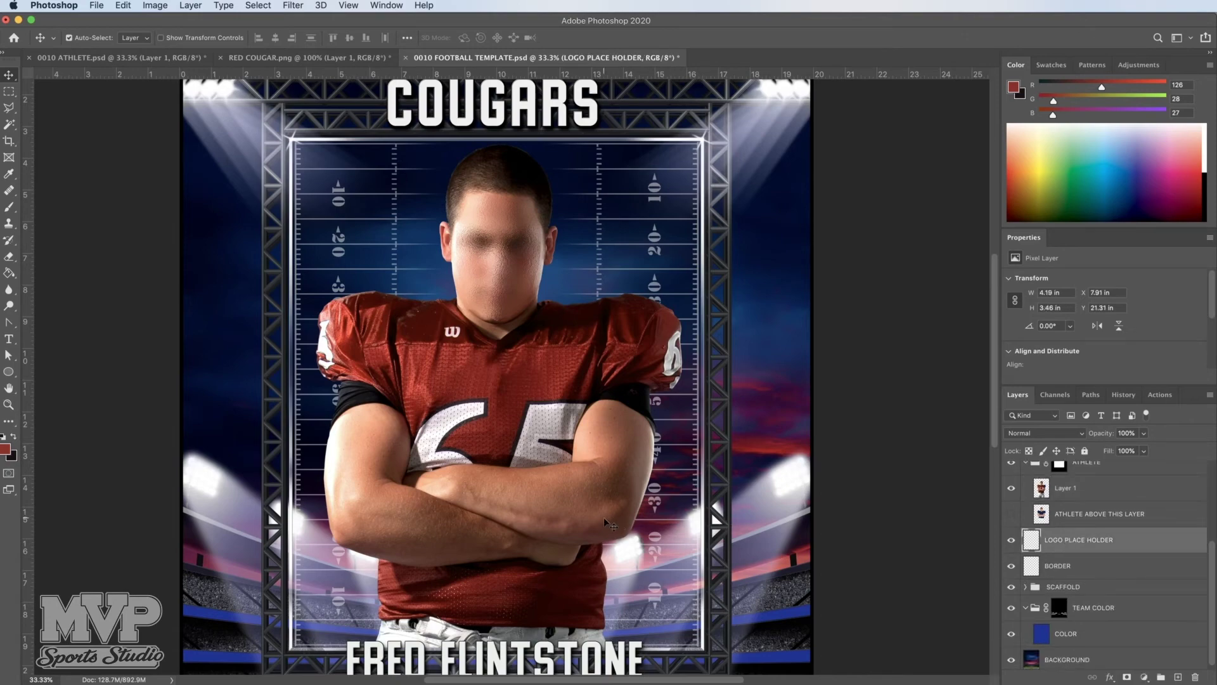
scroll(603, 517, down, 8)
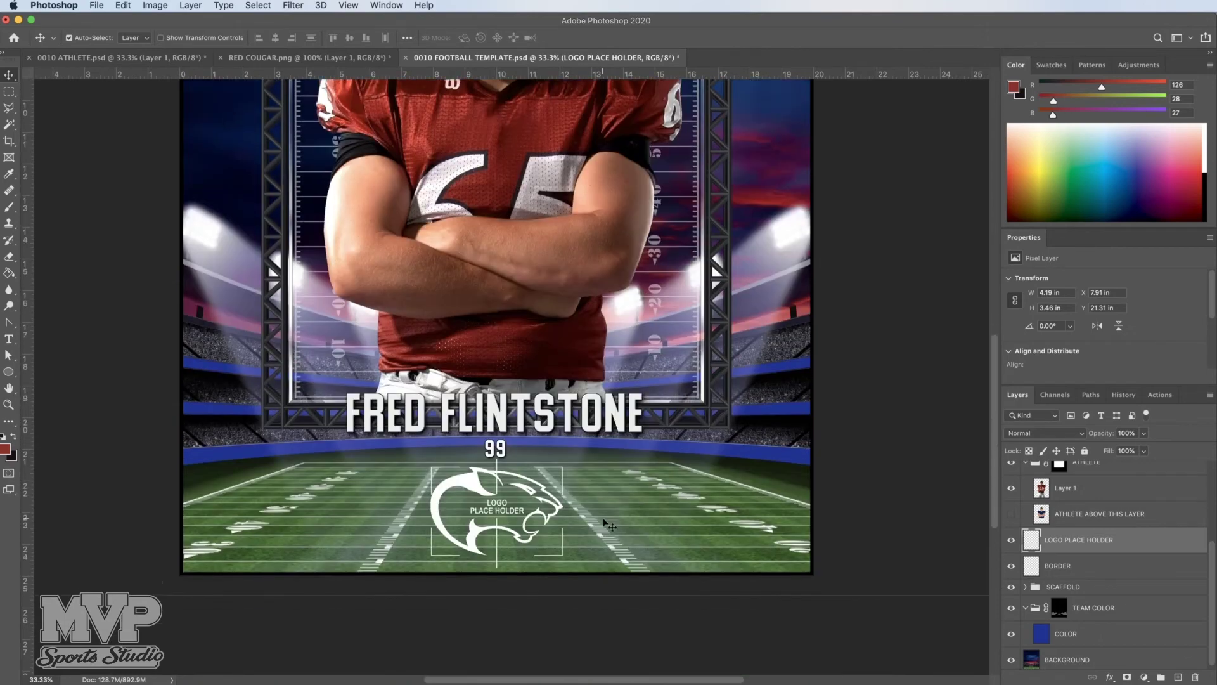
scroll(602, 517, up, 1)
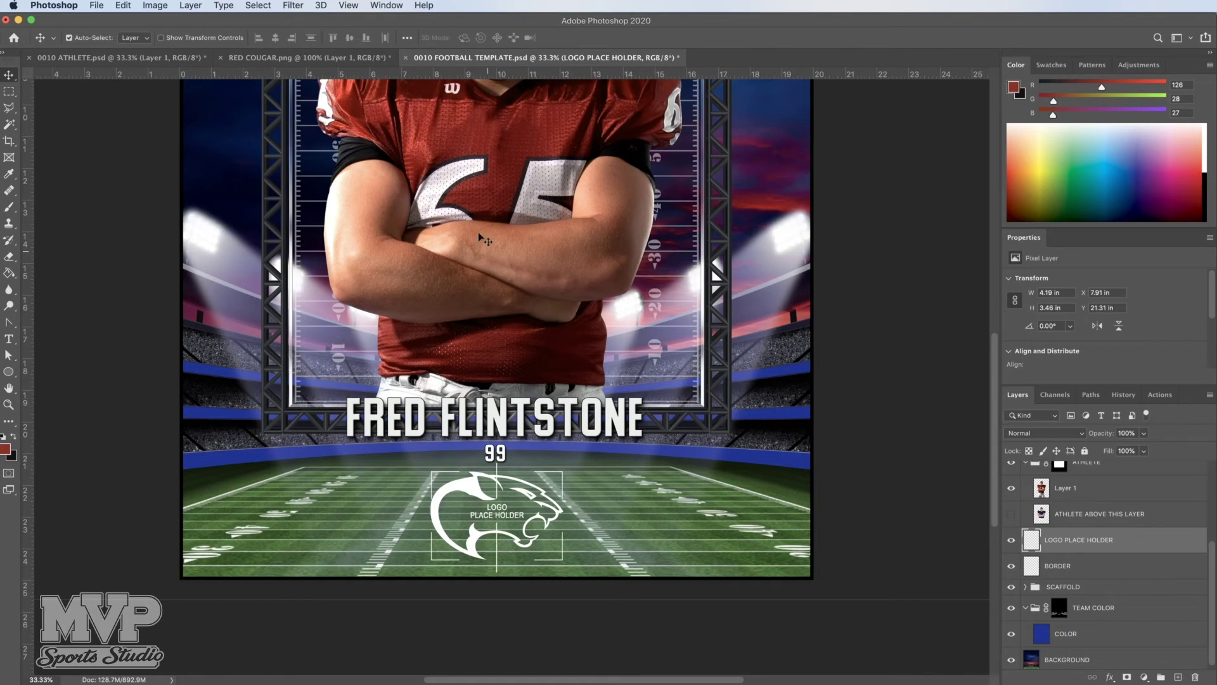
click(113, 61)
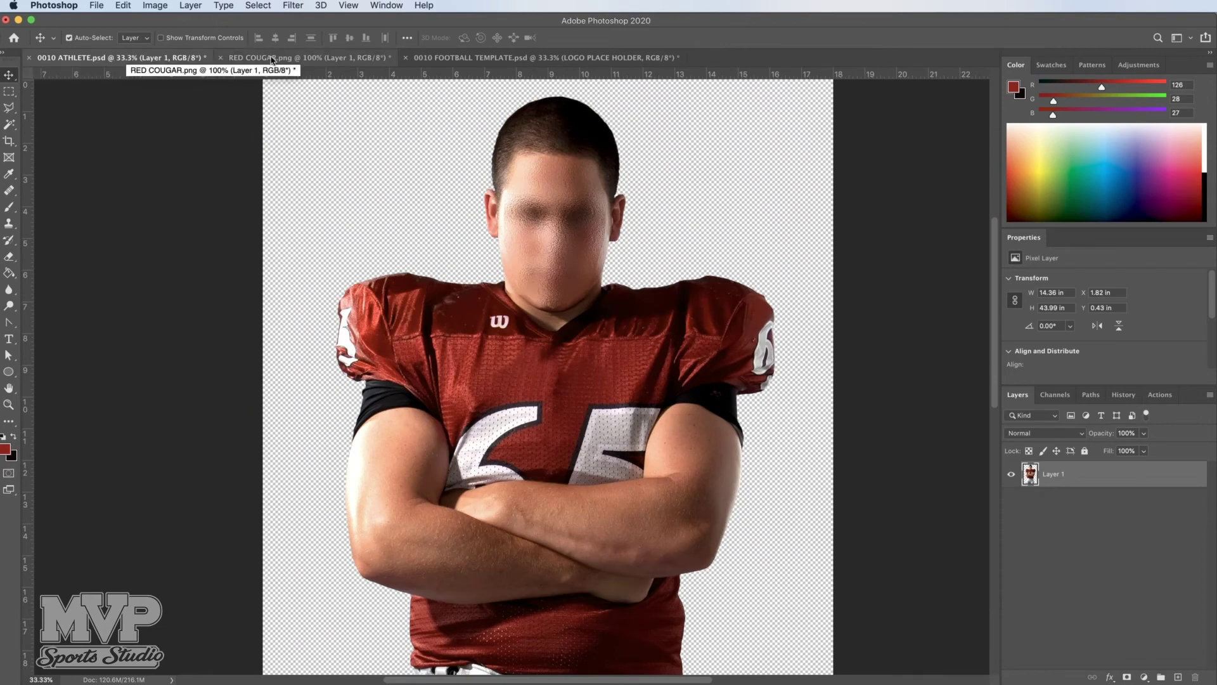
click(273, 60)
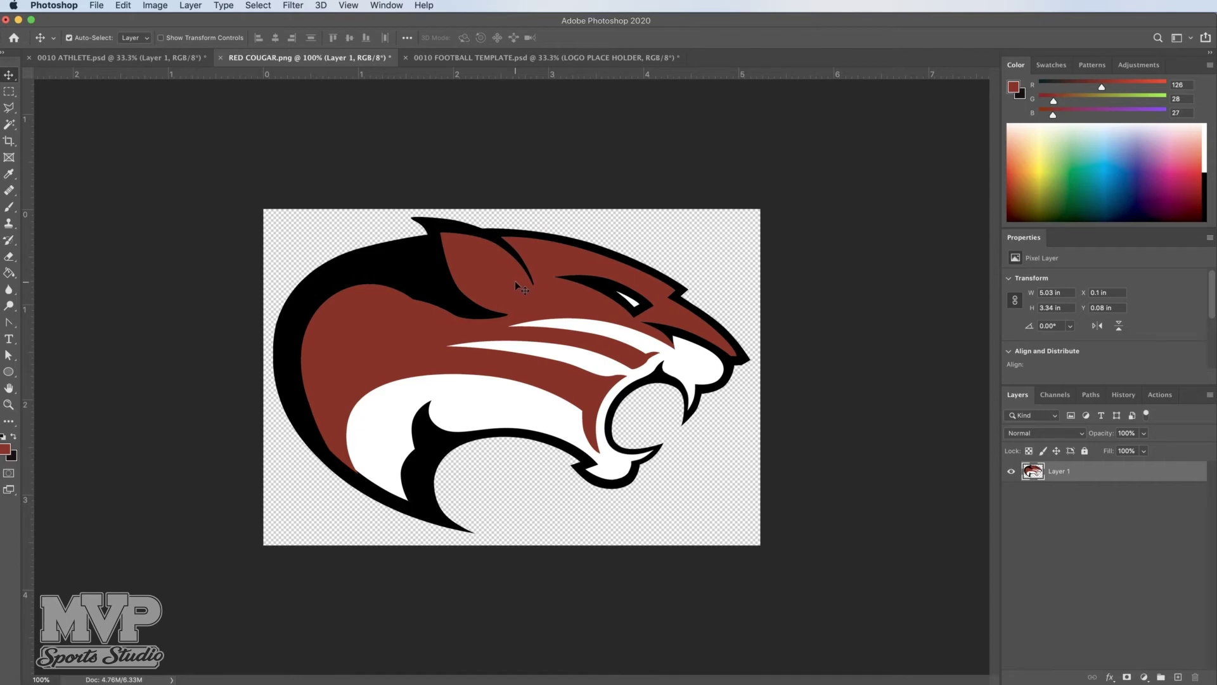
drag(515, 280, 505, 58)
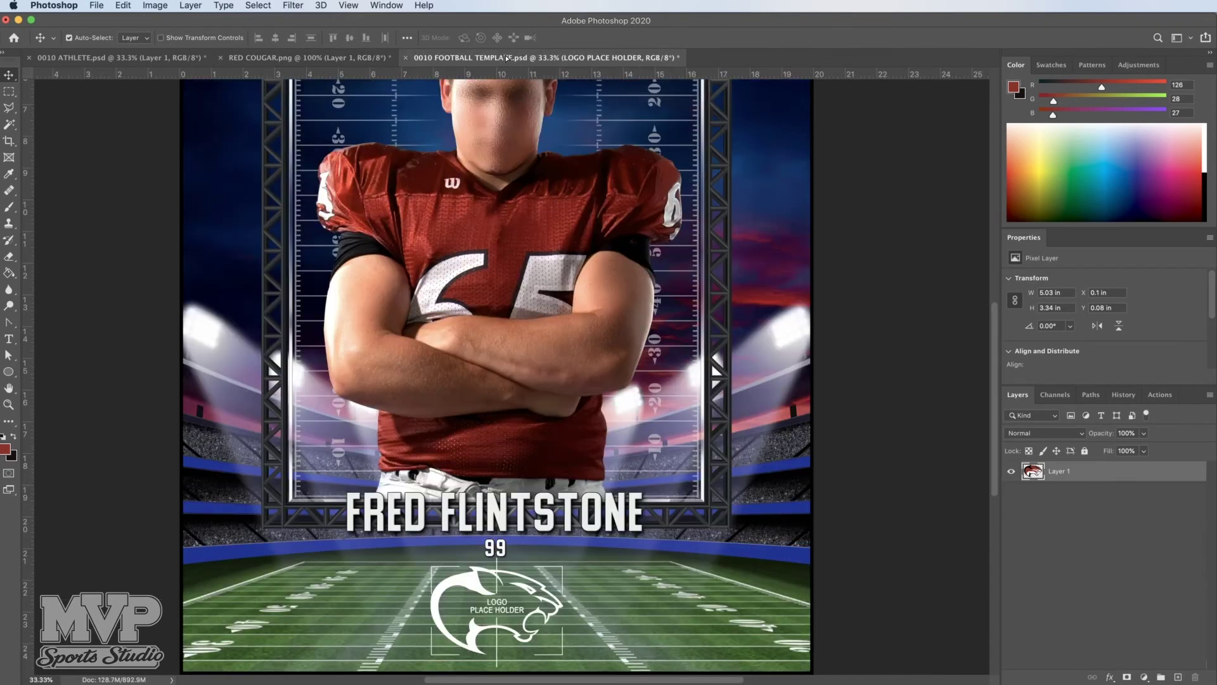
drag(488, 236, 513, 598)
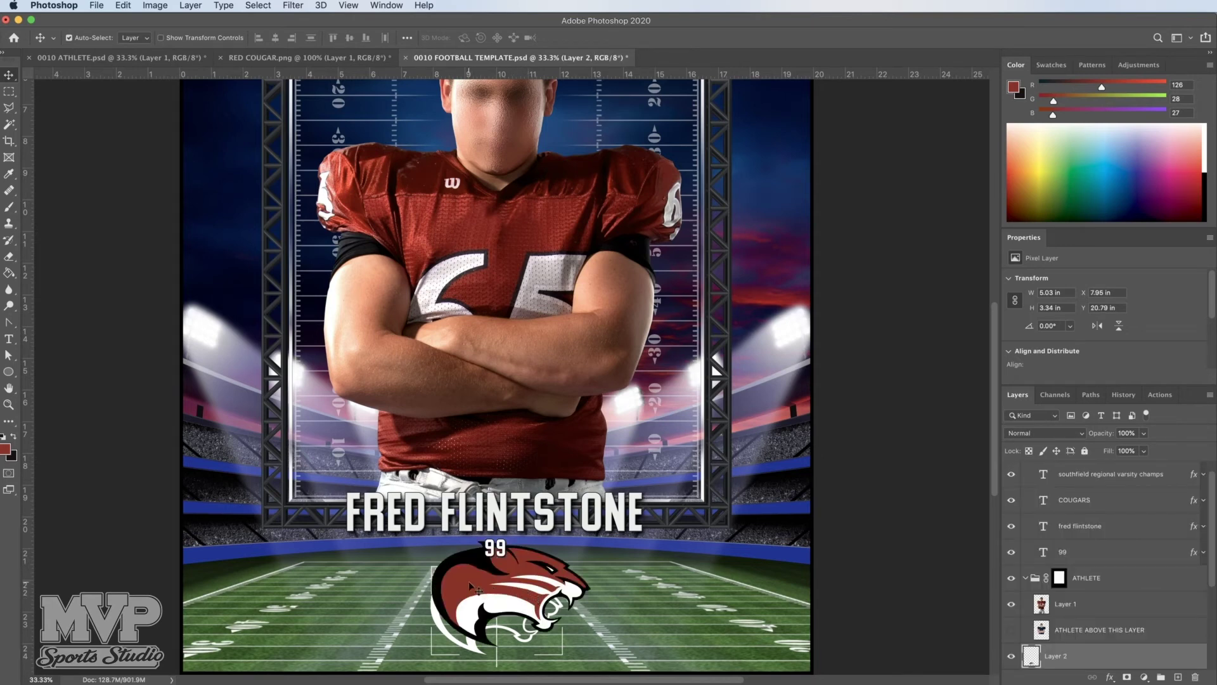
Position the red cougar logo over the placeholder logo below the 99, nudging it to about X 7.59 in, Y 21.41 in.
drag(469, 581, 463, 602)
drag(461, 602, 462, 603)
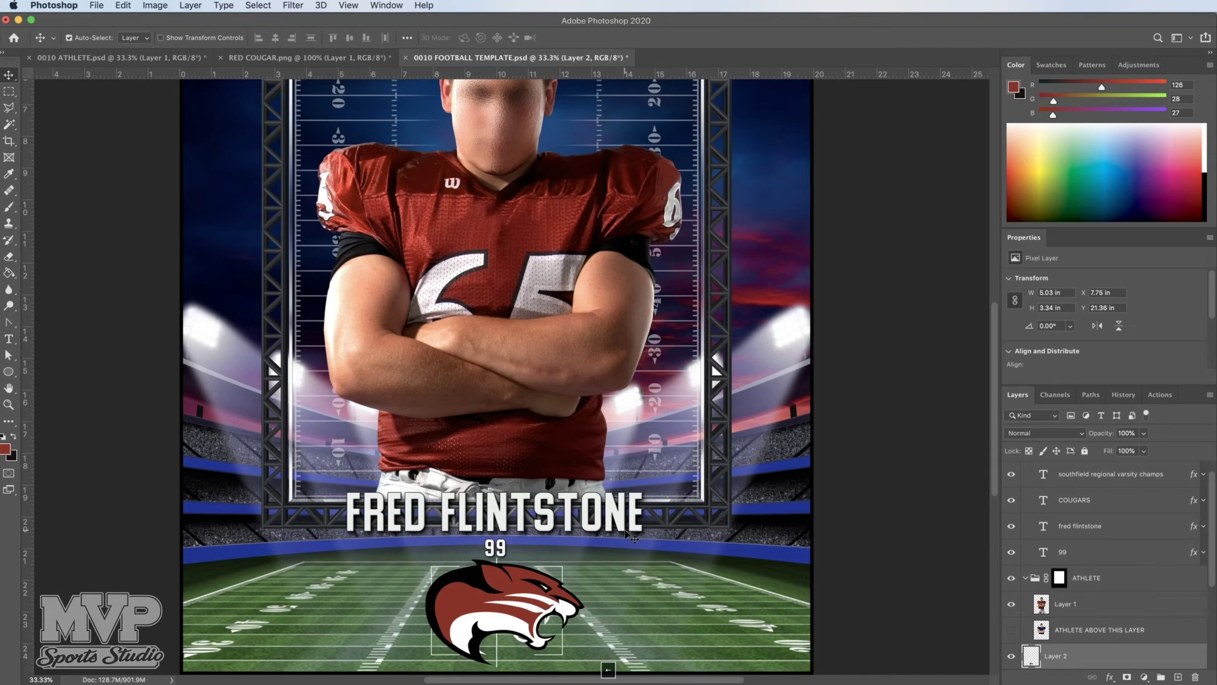
key(Left)
key(Left)
key(Left)
key(Down)
key(Down)
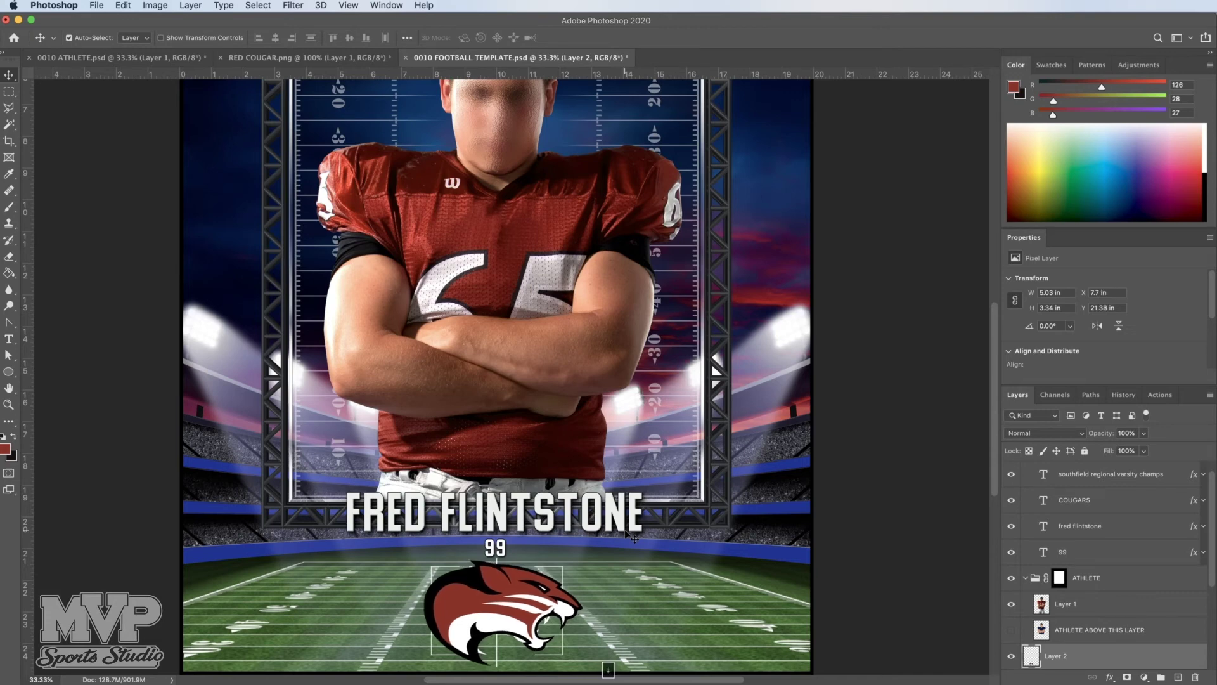
key(Left)
key(Left)
key(Left)
key(Left)
key(Left)
key(Left)
key(Left)
key(Left)
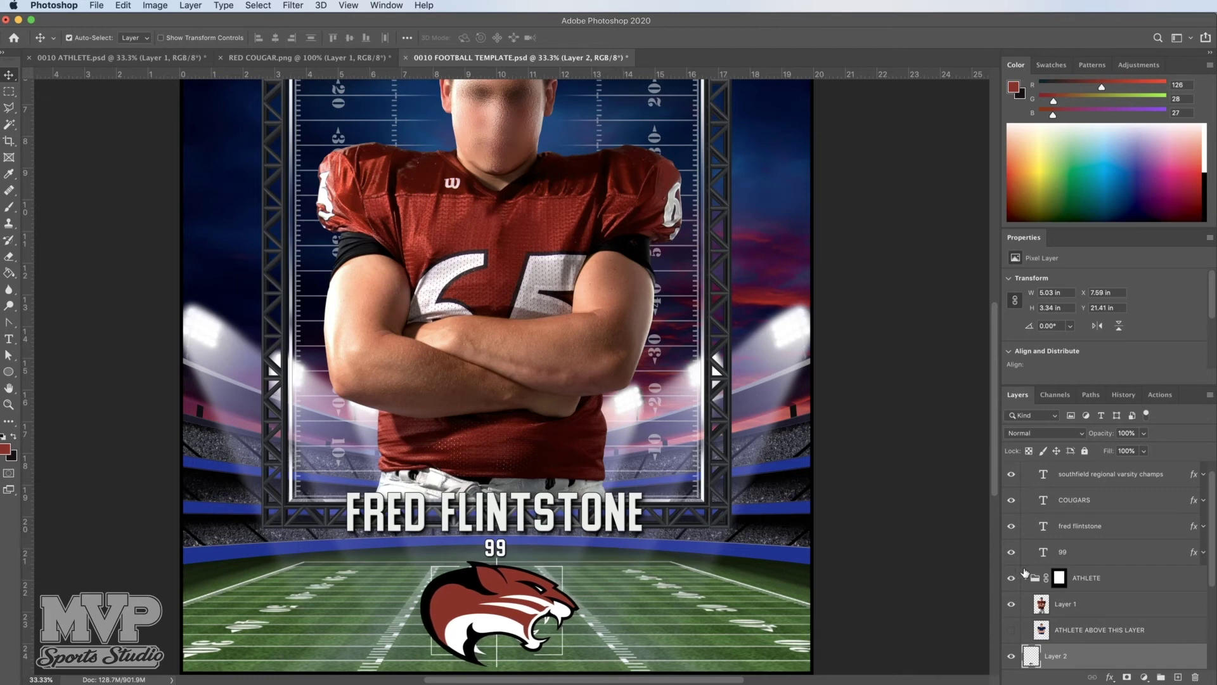
Hide the LOGO PLACE HOLDER layer beneath the red cougar logo.
scroll(1127, 570, down, 3)
scroll(1127, 570, down, 2)
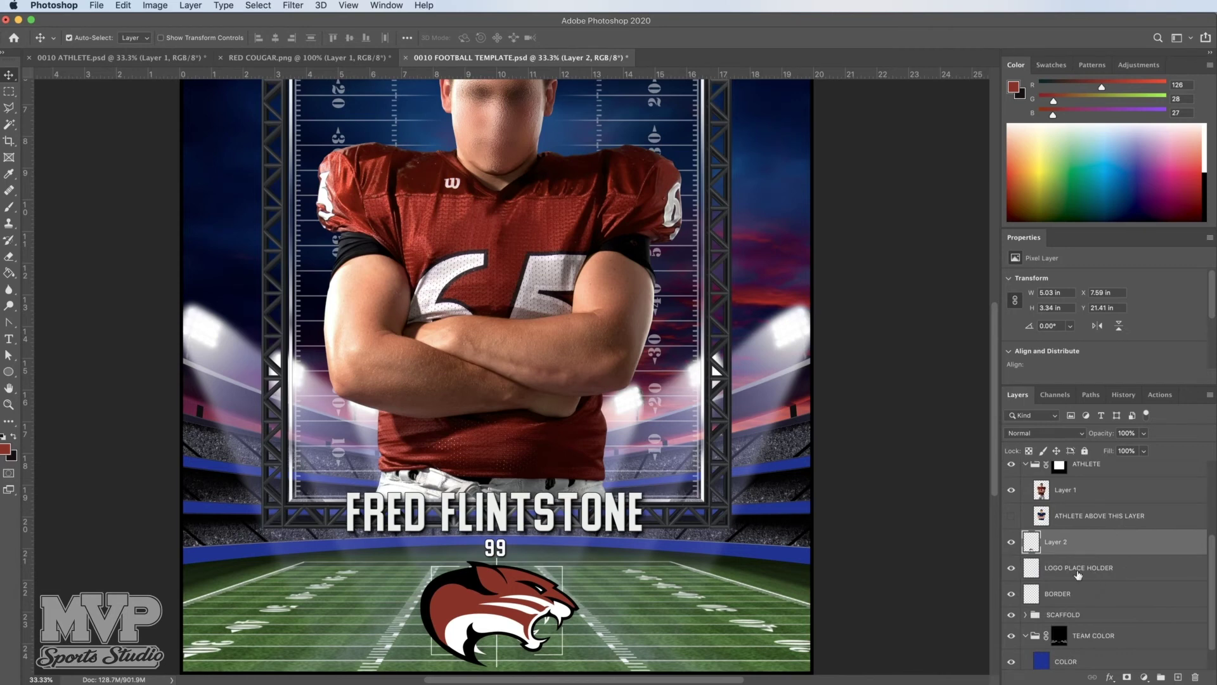
click(1011, 568)
Recolor the stadium accents by filling the COLOR layer in the TEAM COLOR group with the red foreground color using the Paint Bucket.
scroll(1090, 573, down, 1)
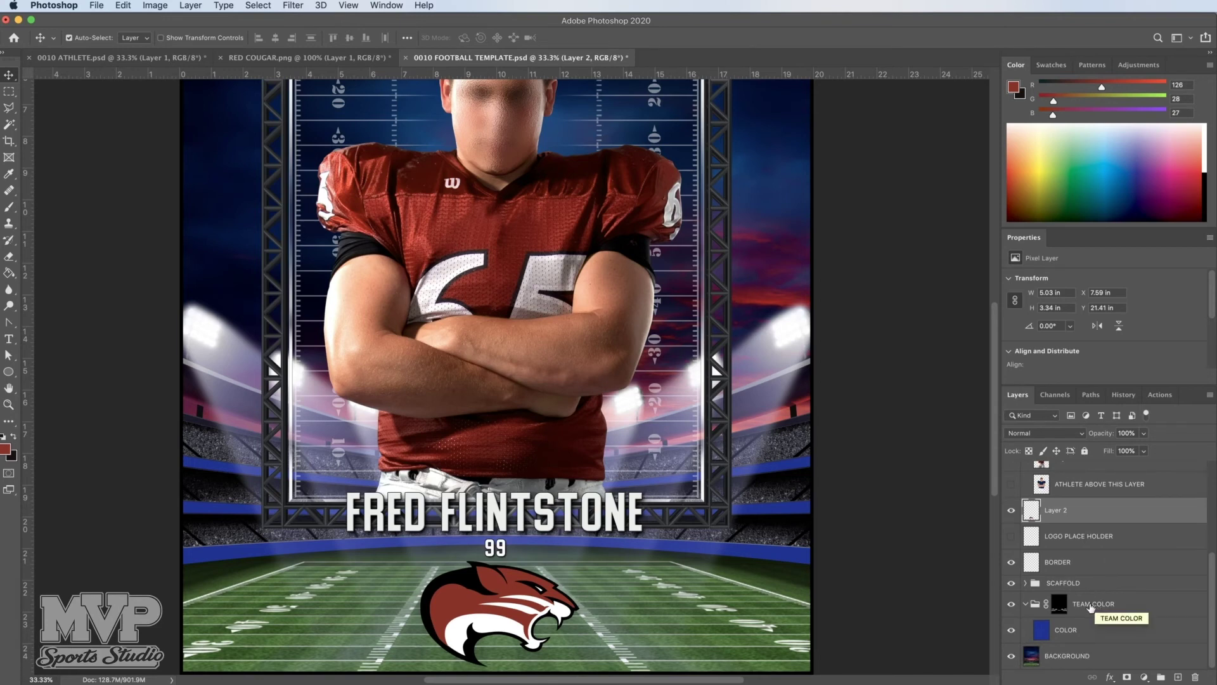
click(1090, 608)
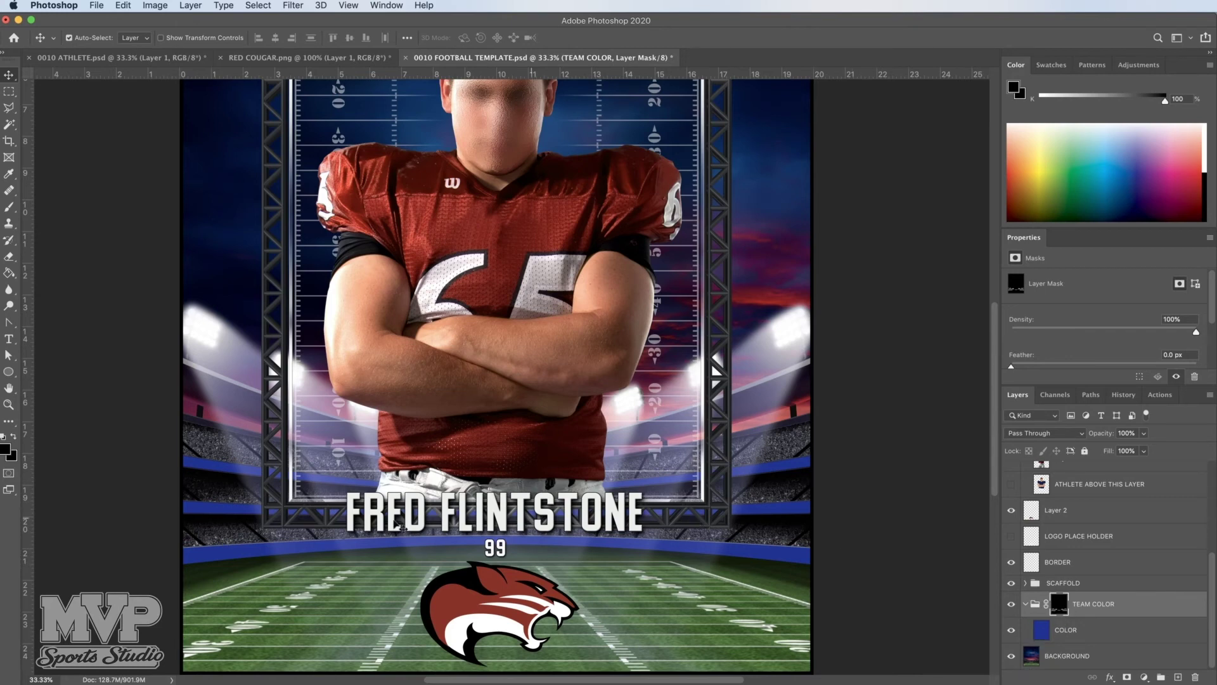
click(1059, 632)
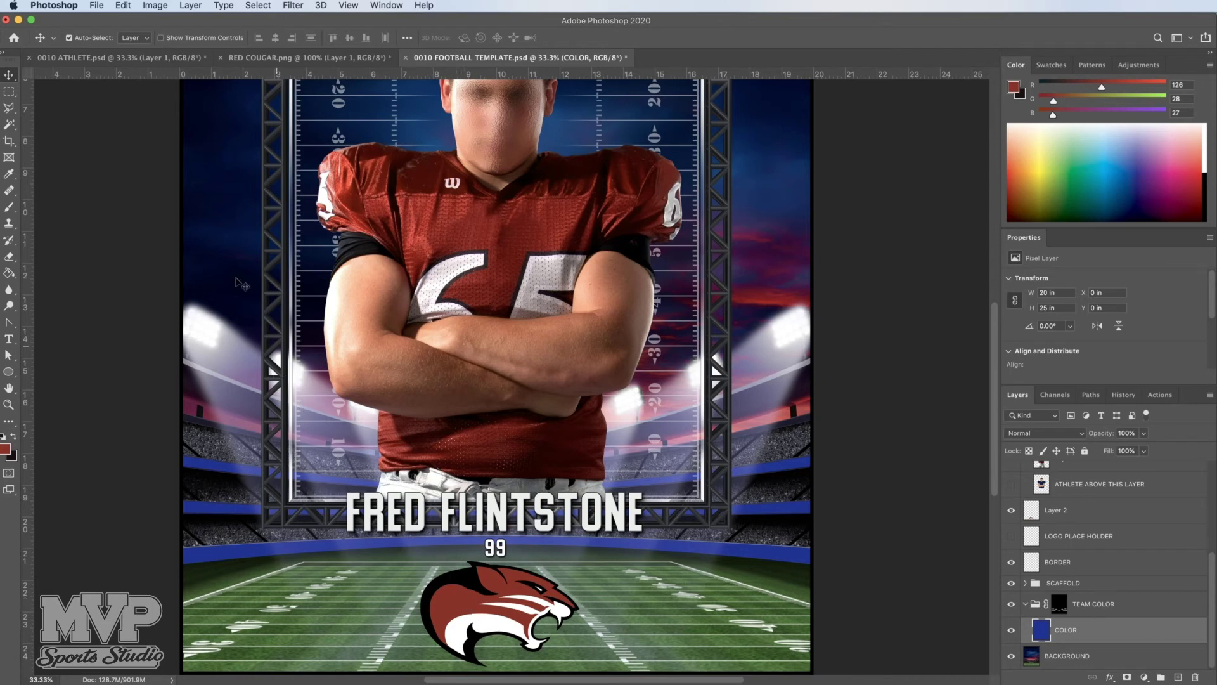
click(9, 176)
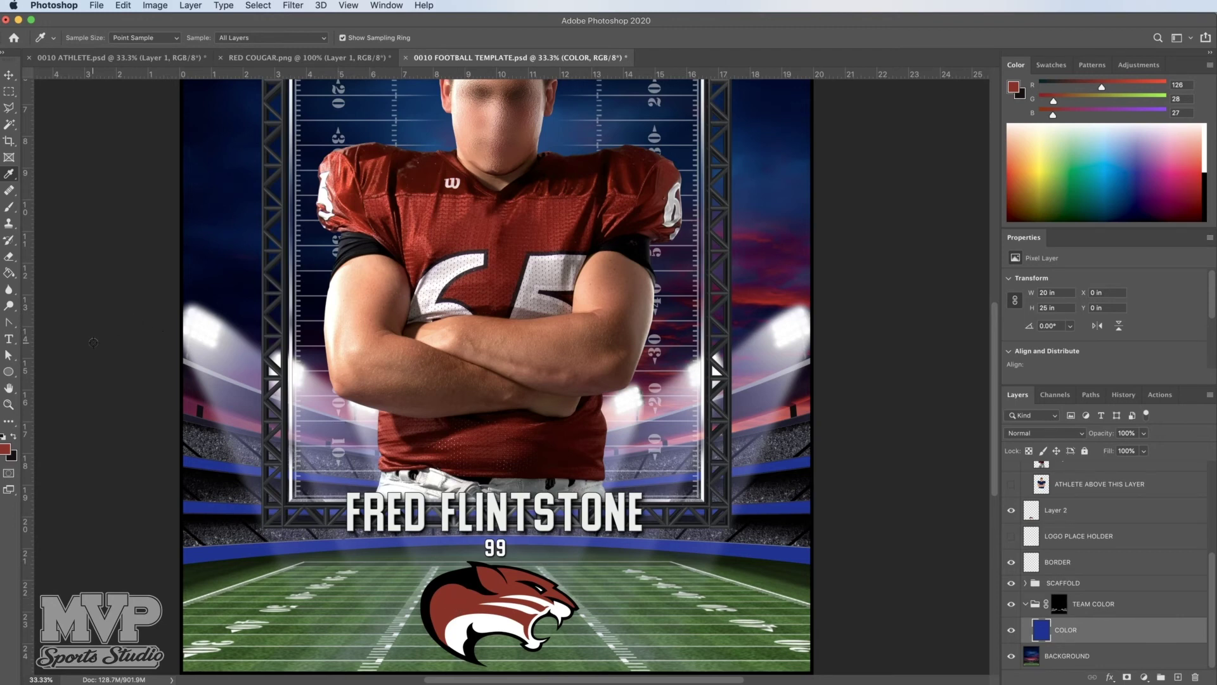
click(11, 277)
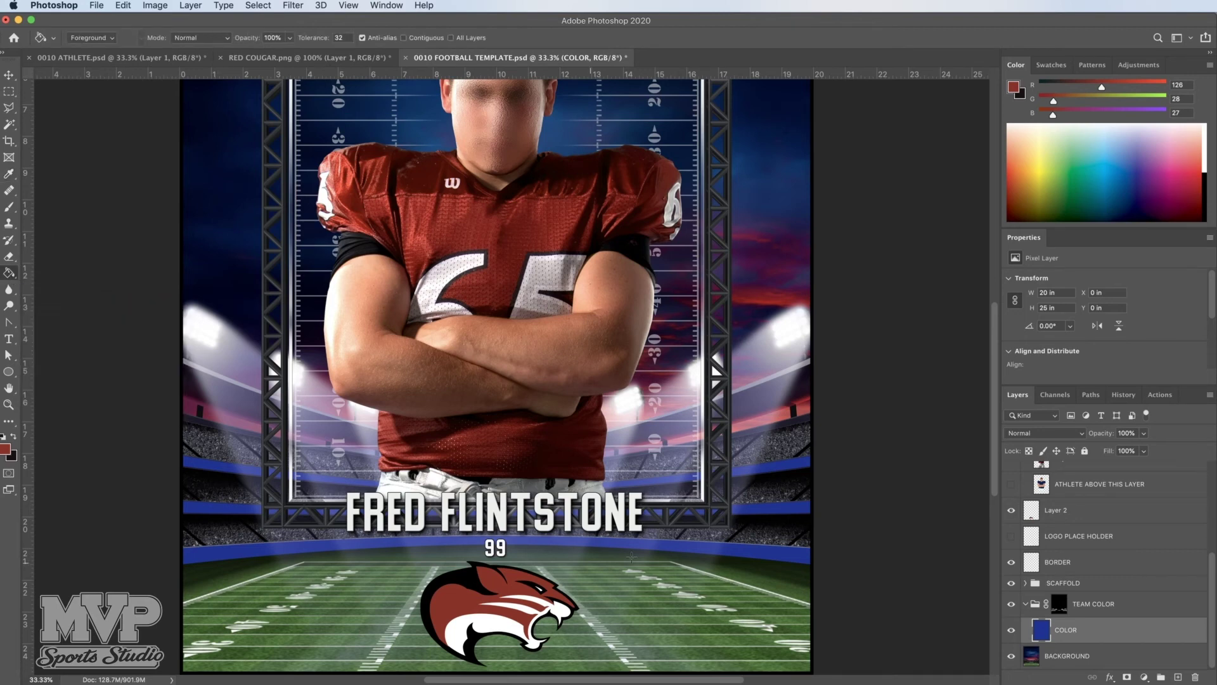
click(716, 549)
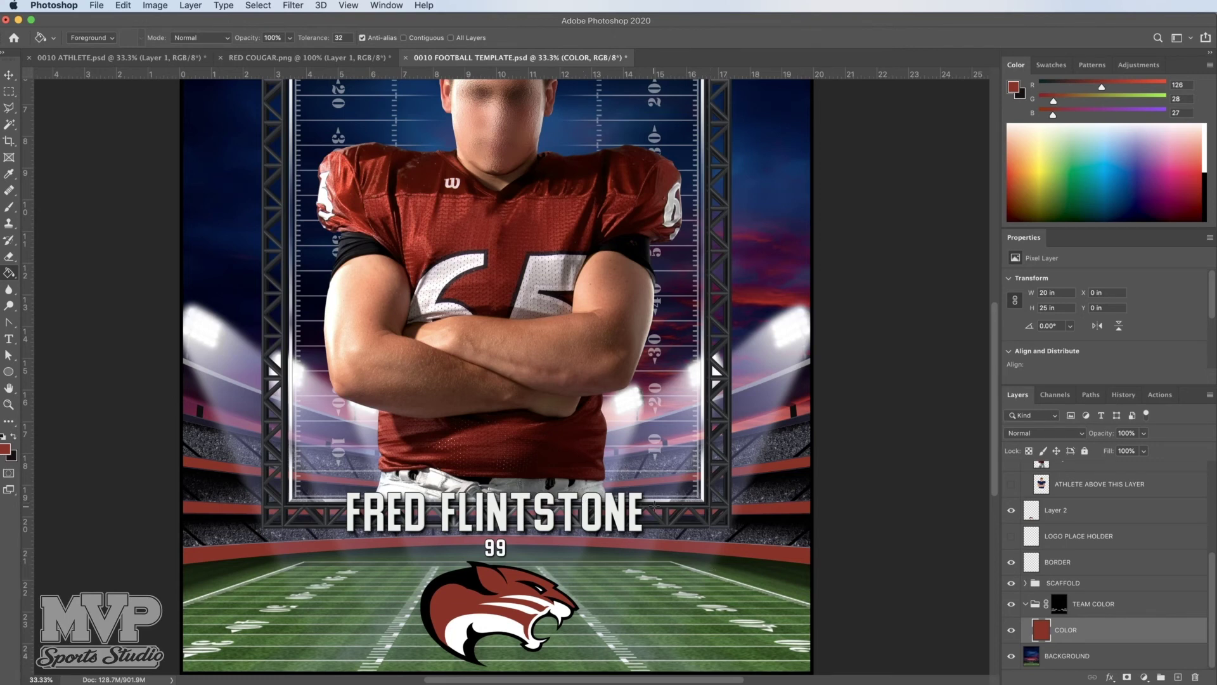
scroll(653, 504, up, 5)
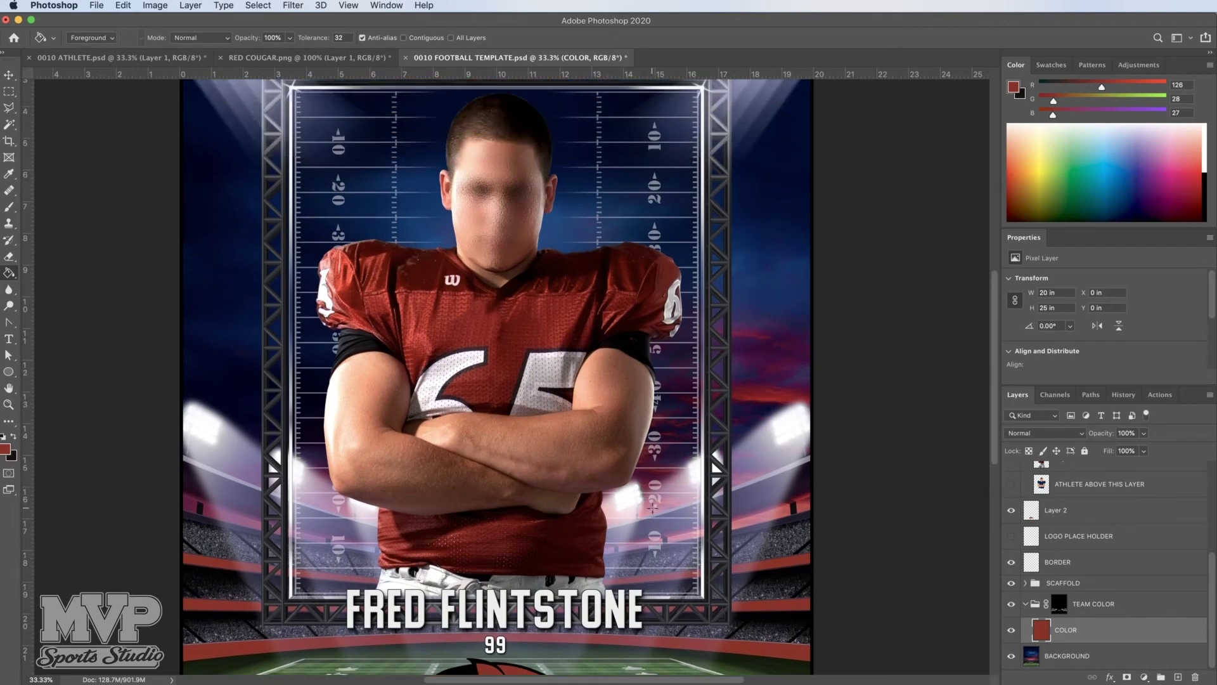
scroll(653, 508, down, 3)
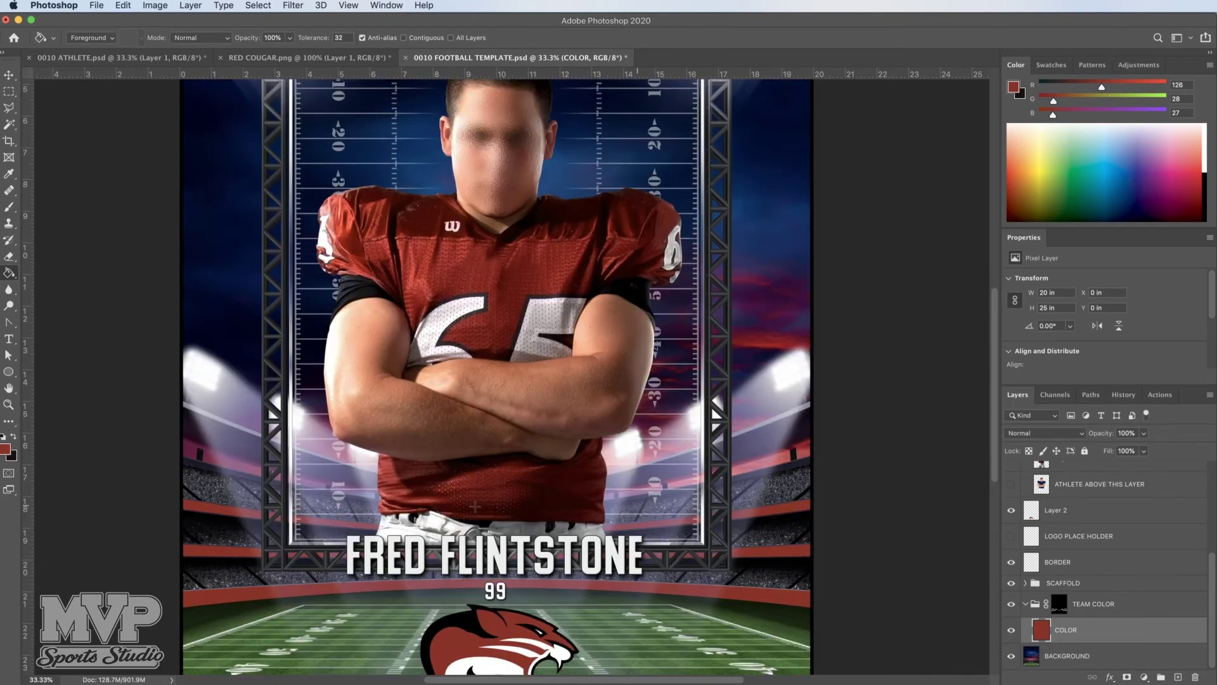
click(8, 405)
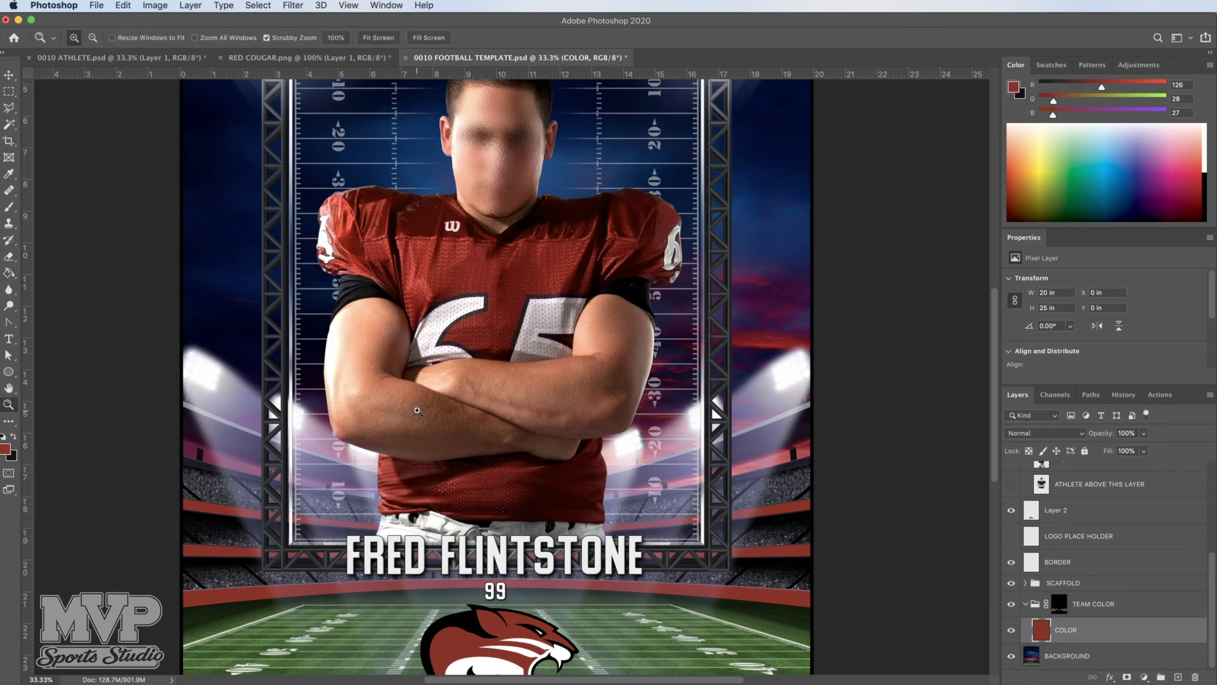
key(alt)
alt+click(439, 408)
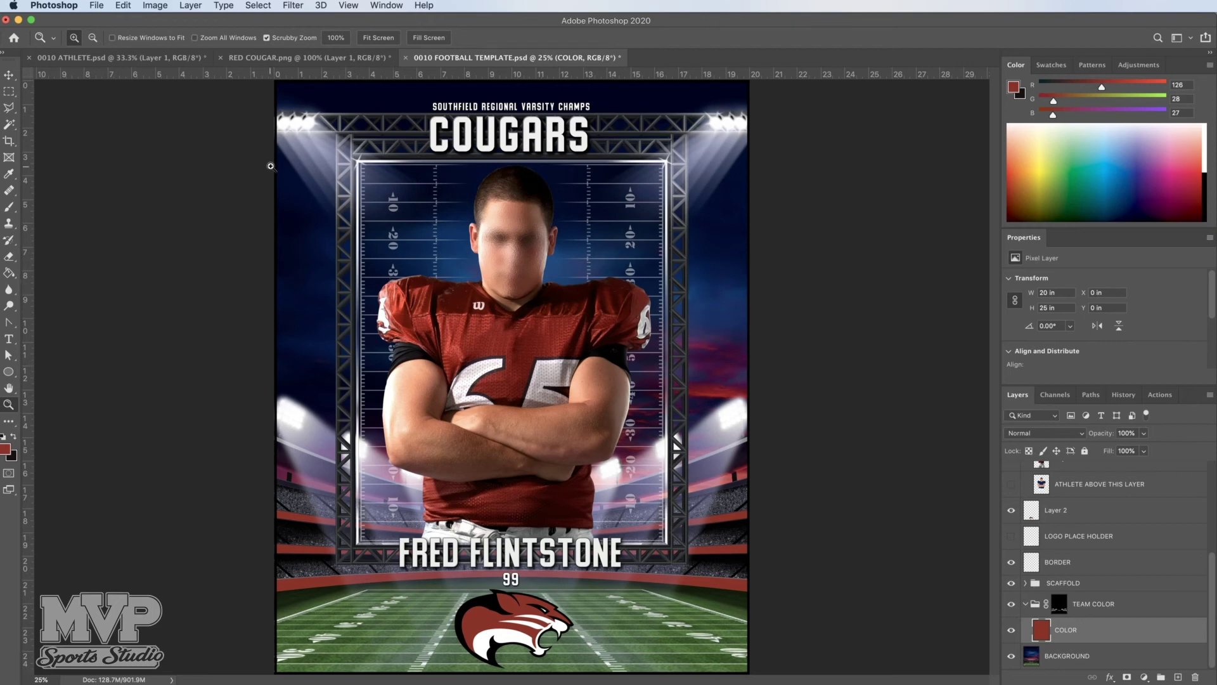
Save the customized poster under the new name COUGAR TEMPLATE.psd in the 0010 FOOTBALL GROUP folder, with Maximize Compatibility on.
click(97, 6)
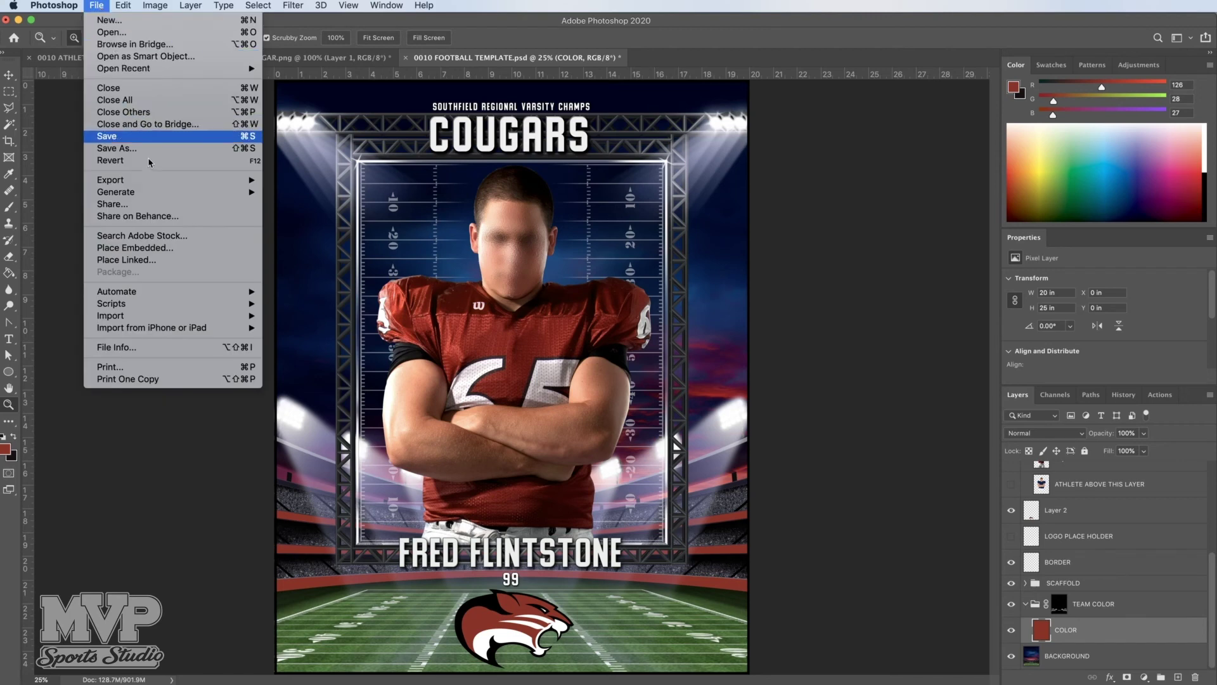
click(114, 149)
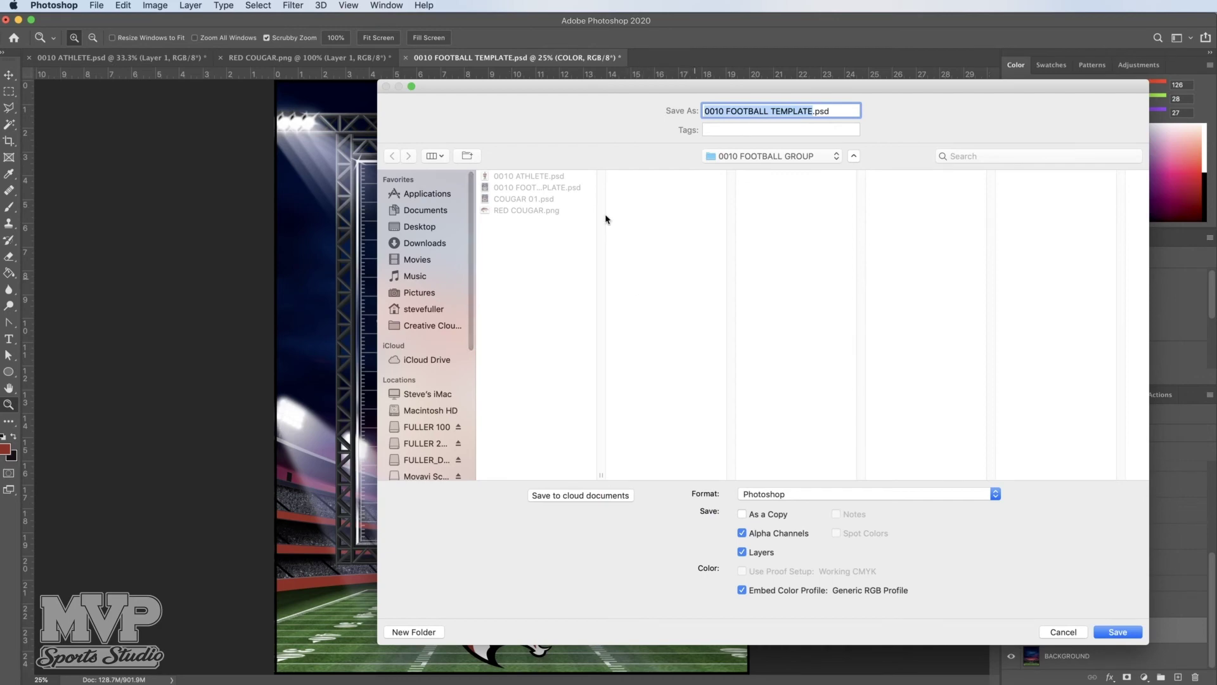
click(812, 111)
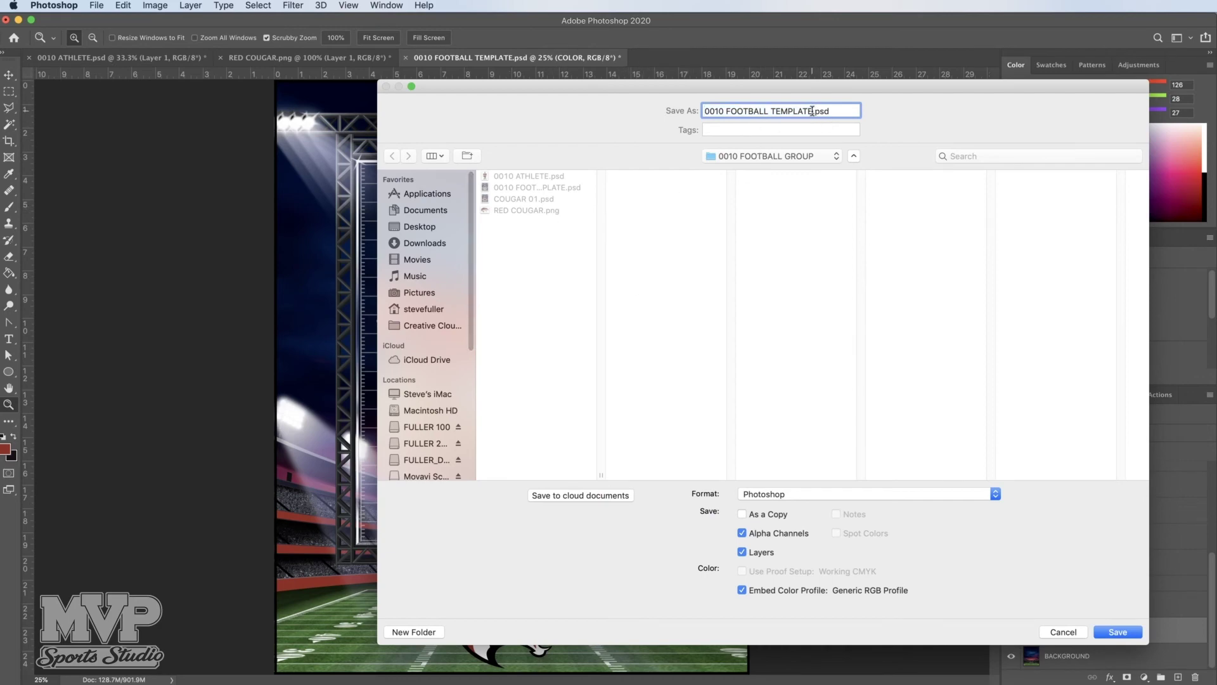
drag(812, 111, 668, 111)
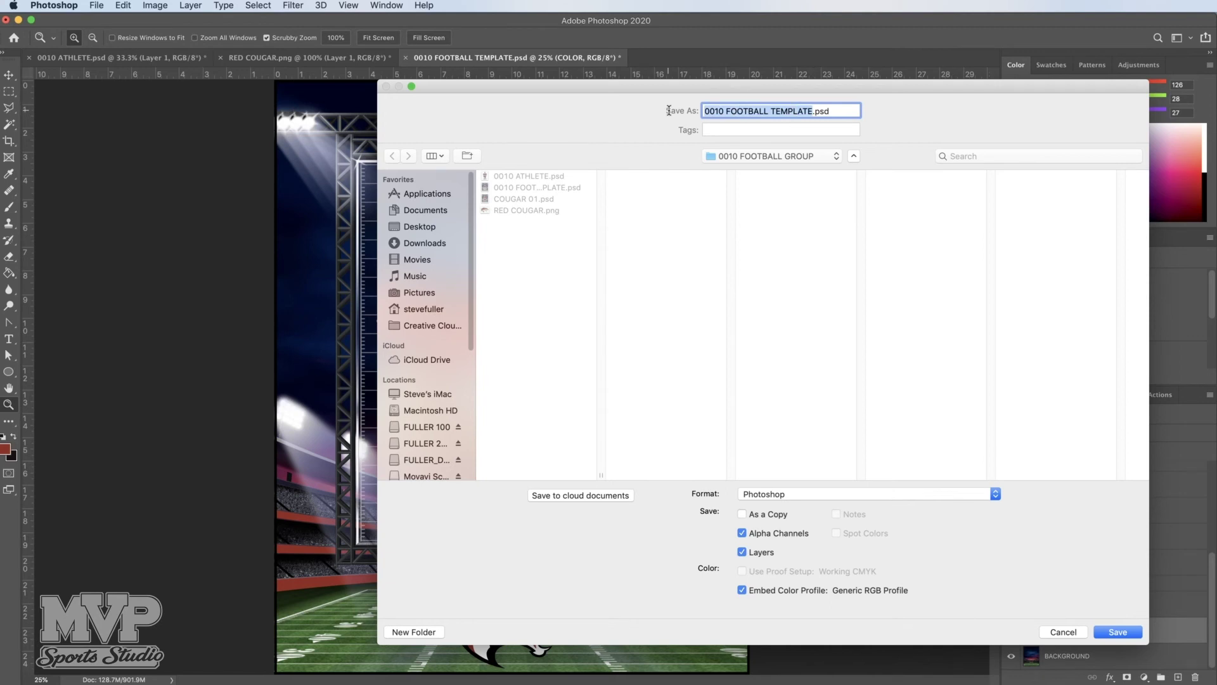
text(COU)
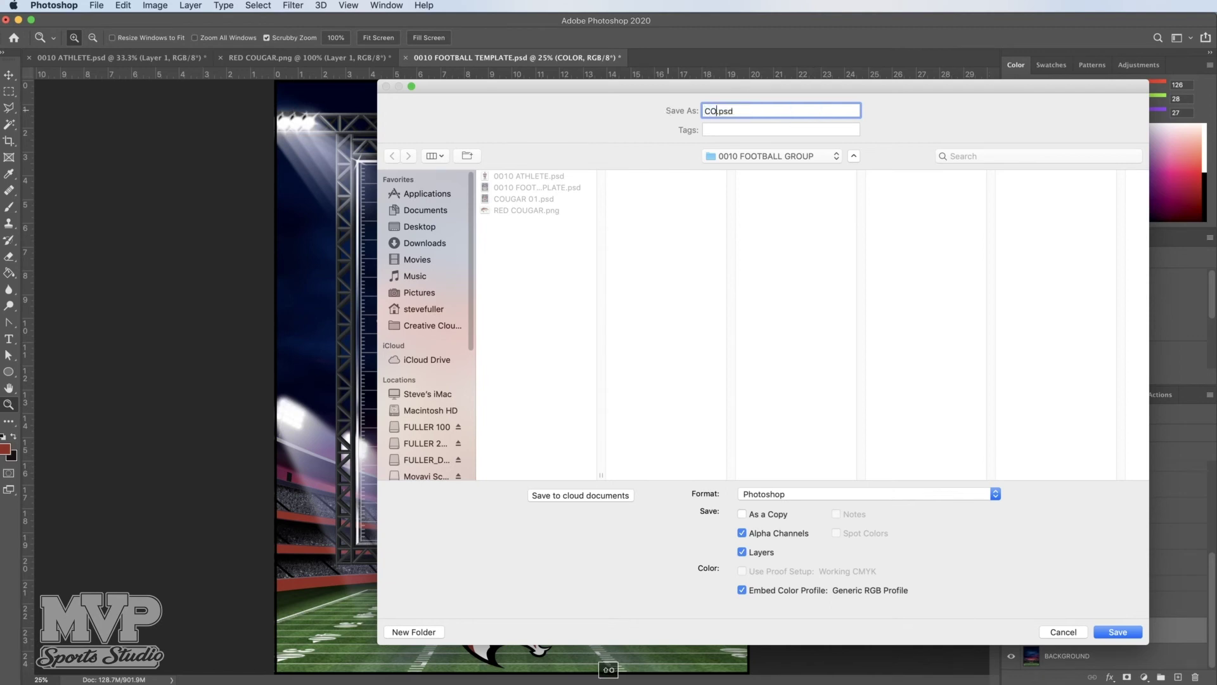
text(GAR TEMPLATE)
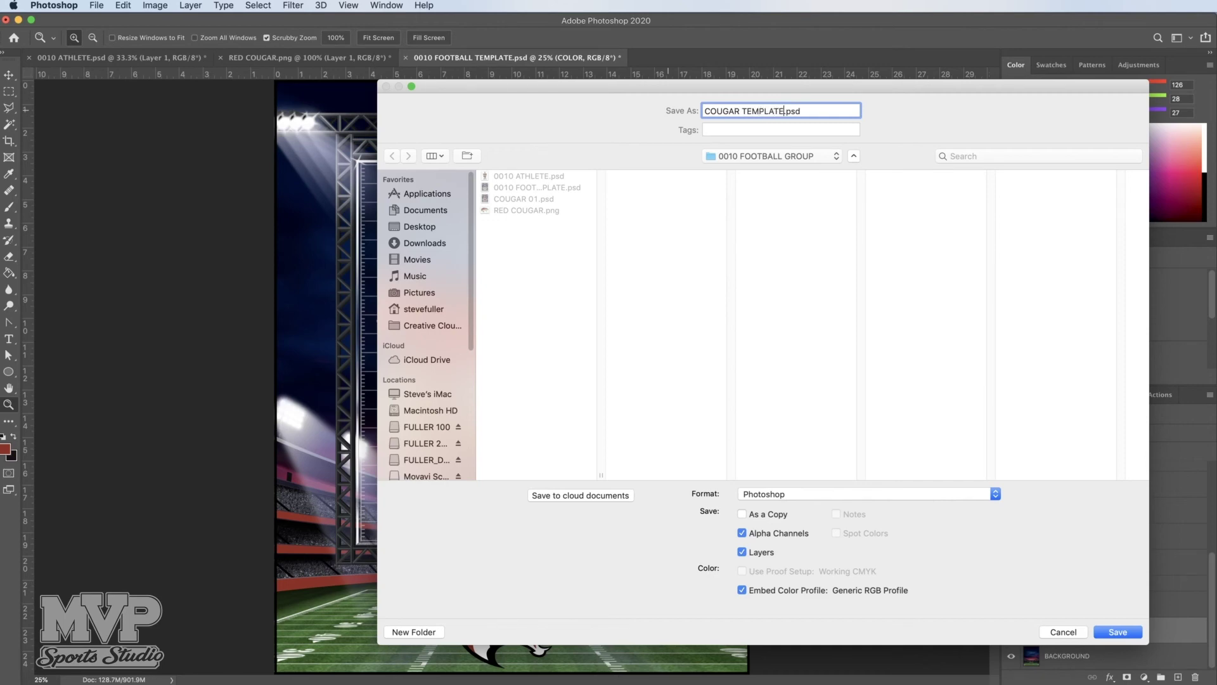
click(1117, 632)
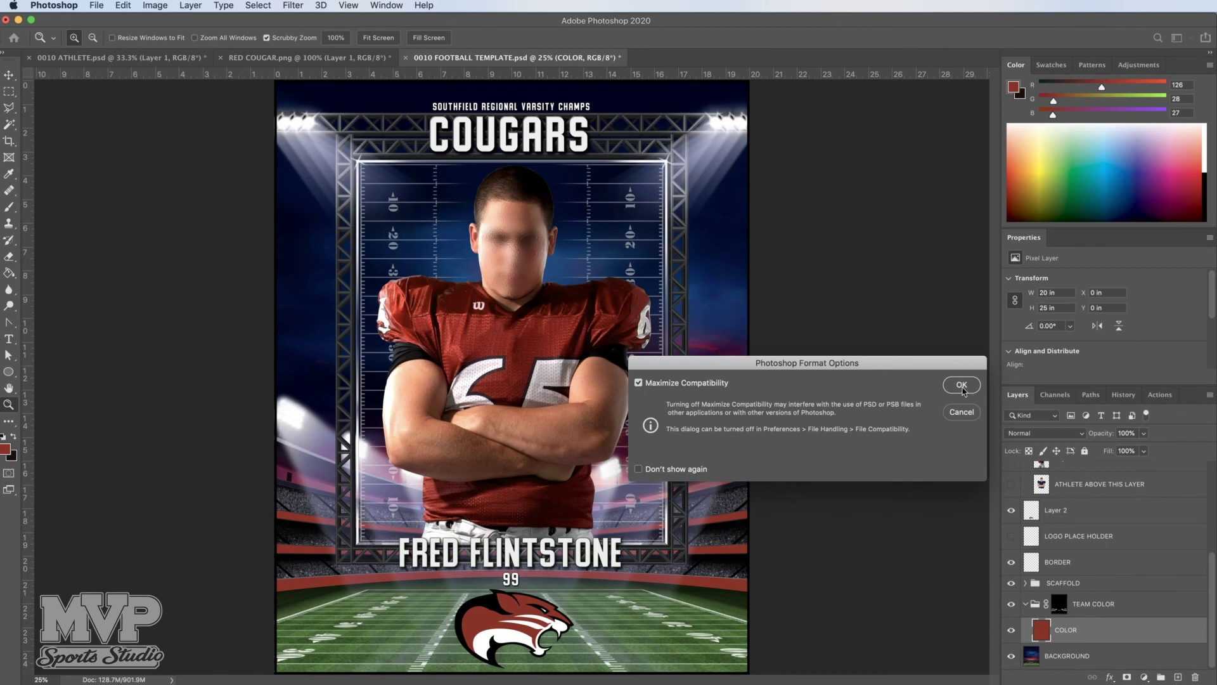
click(961, 386)
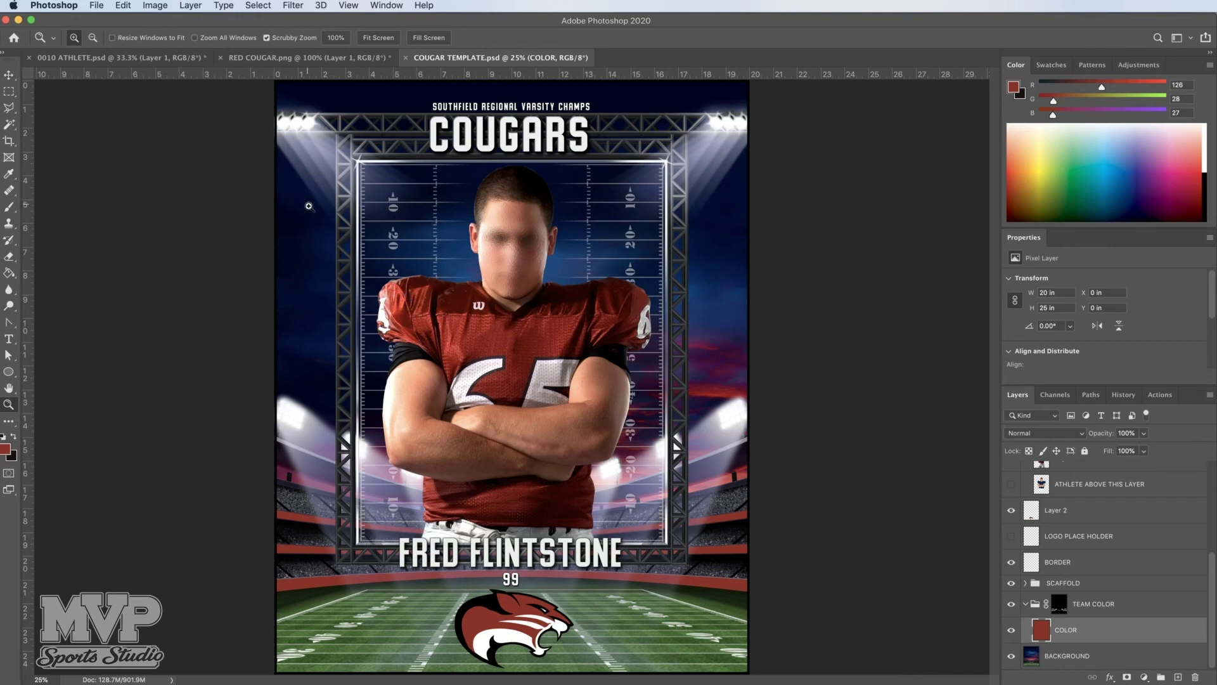
Save a JPEG copy of the poster as COUGAR TEMPLATE.jpg at Maximum quality 12 with the Baseline ("Standard") format.
click(98, 9)
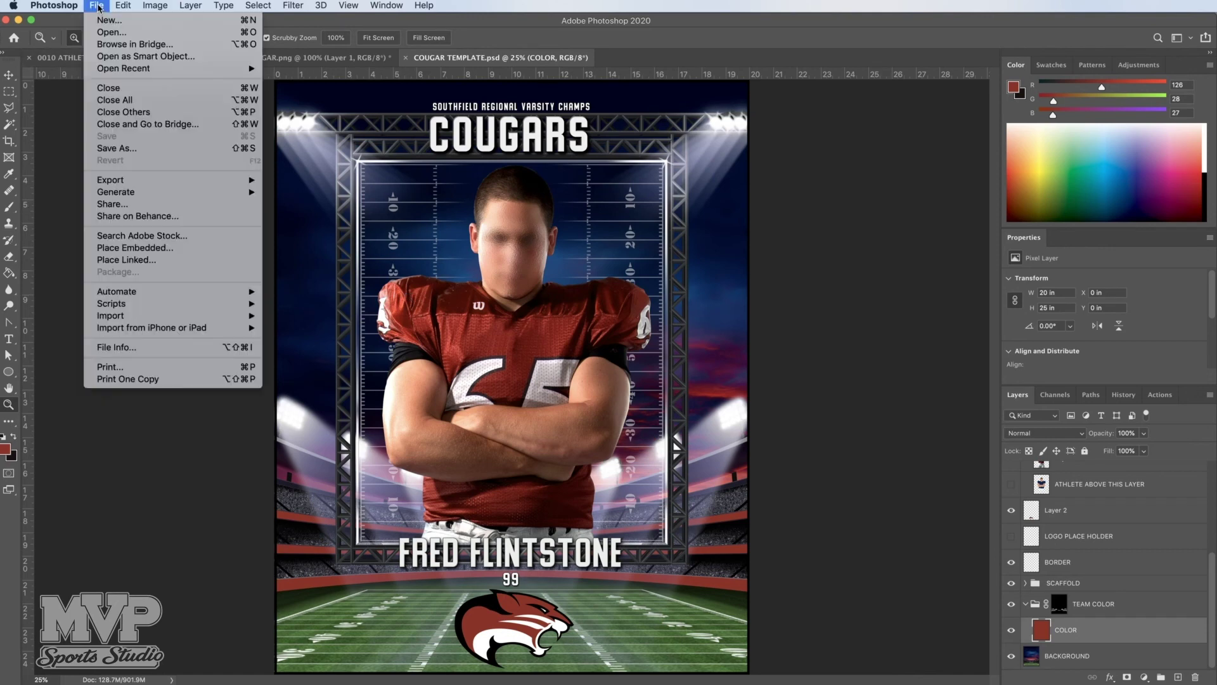
click(125, 149)
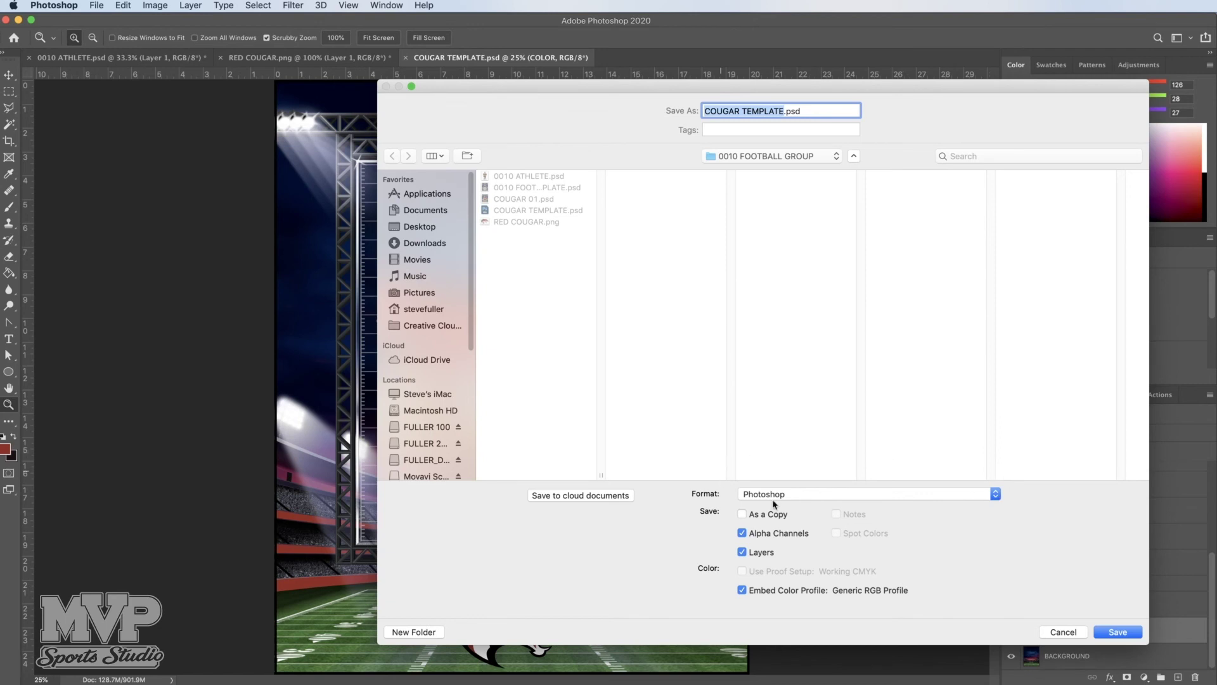
click(996, 499)
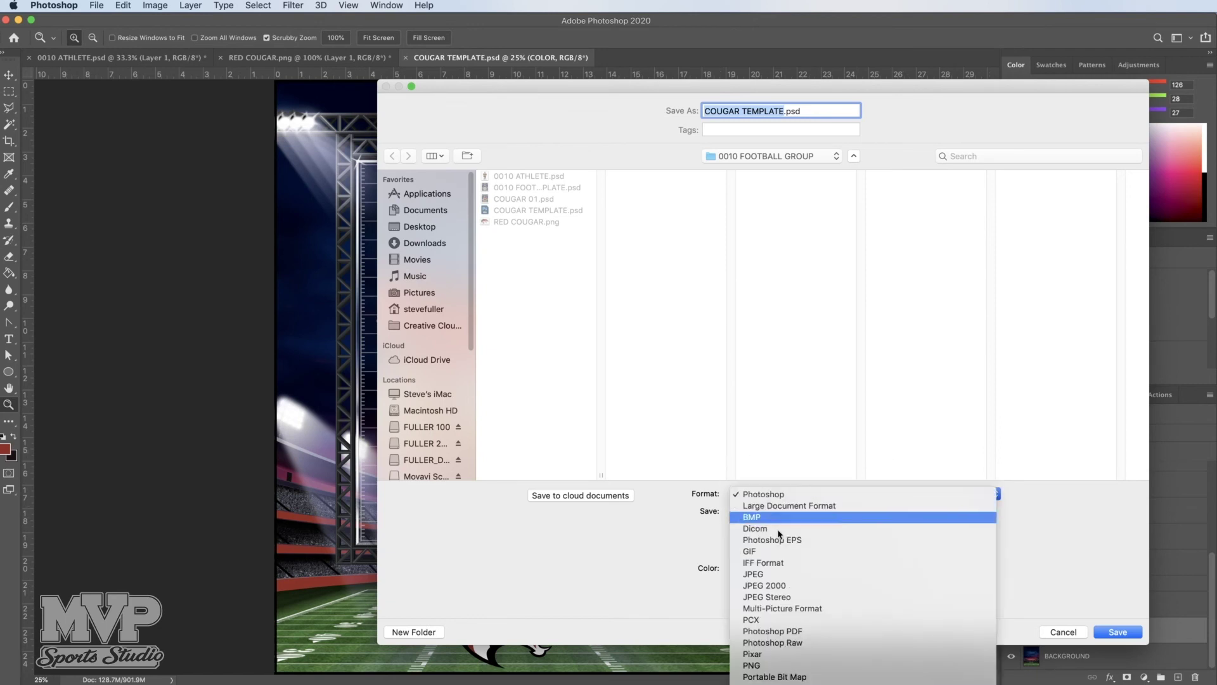
click(772, 578)
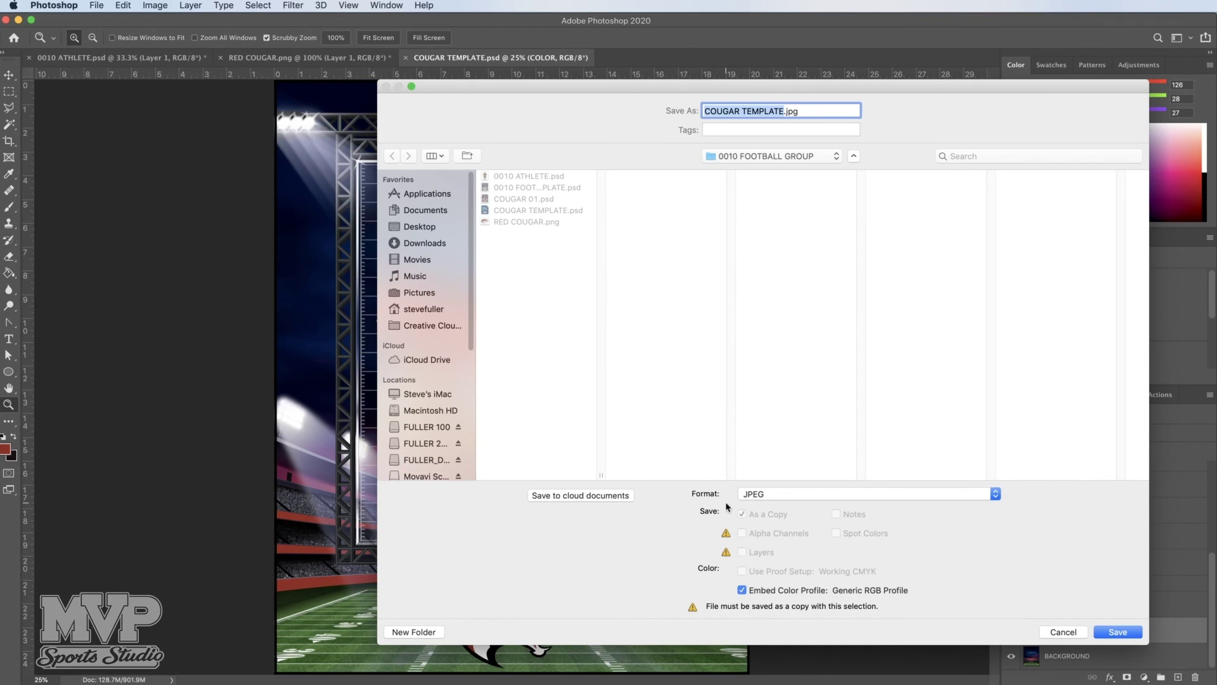
click(1118, 632)
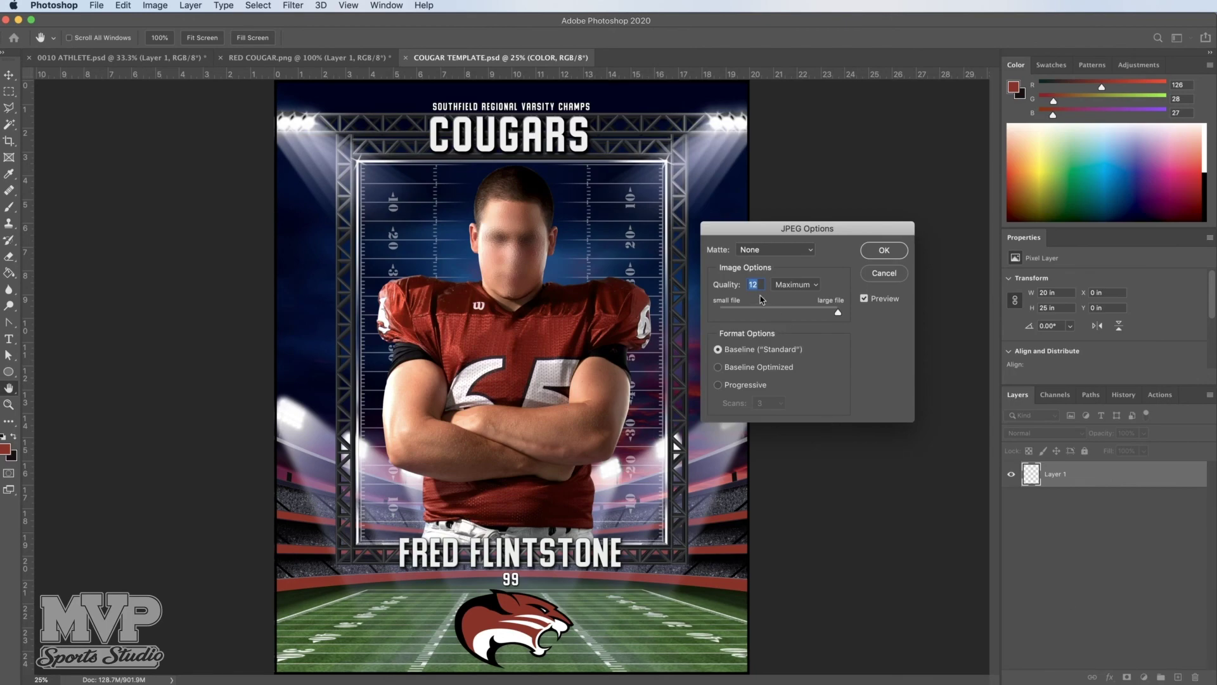
click(881, 255)
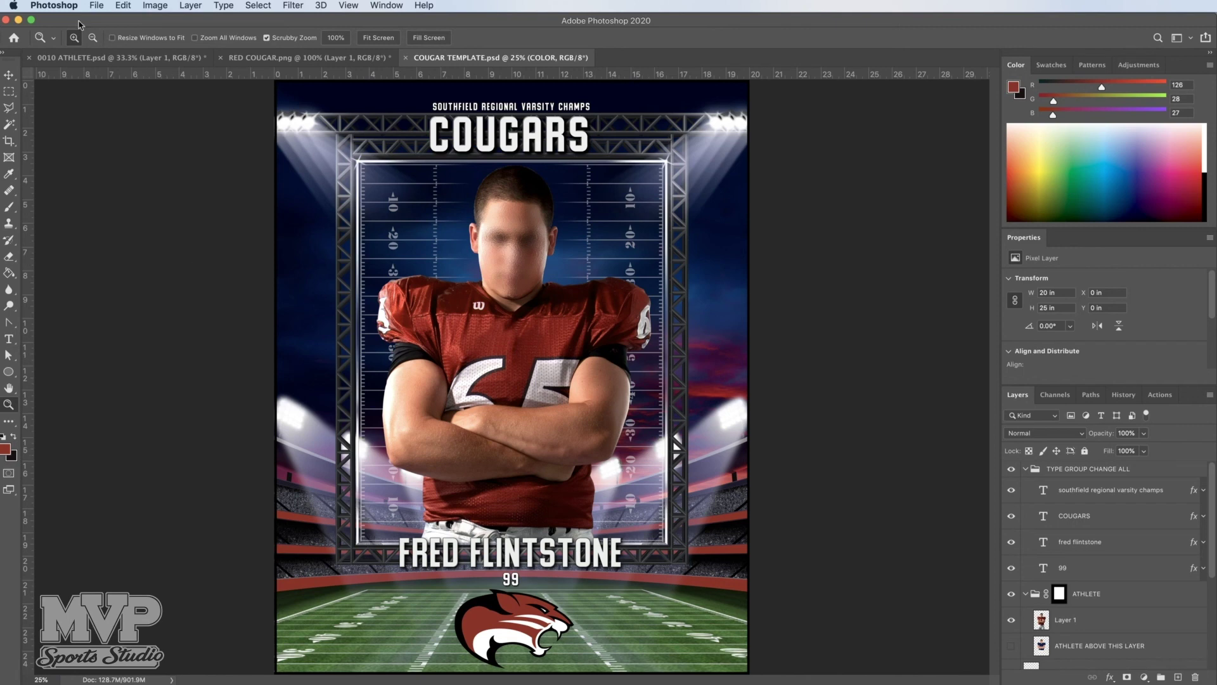
Open the flattened COUGAR TEMPLATE.jpg from the 0010 FOOTBALL GROUP folder.
click(95, 6)
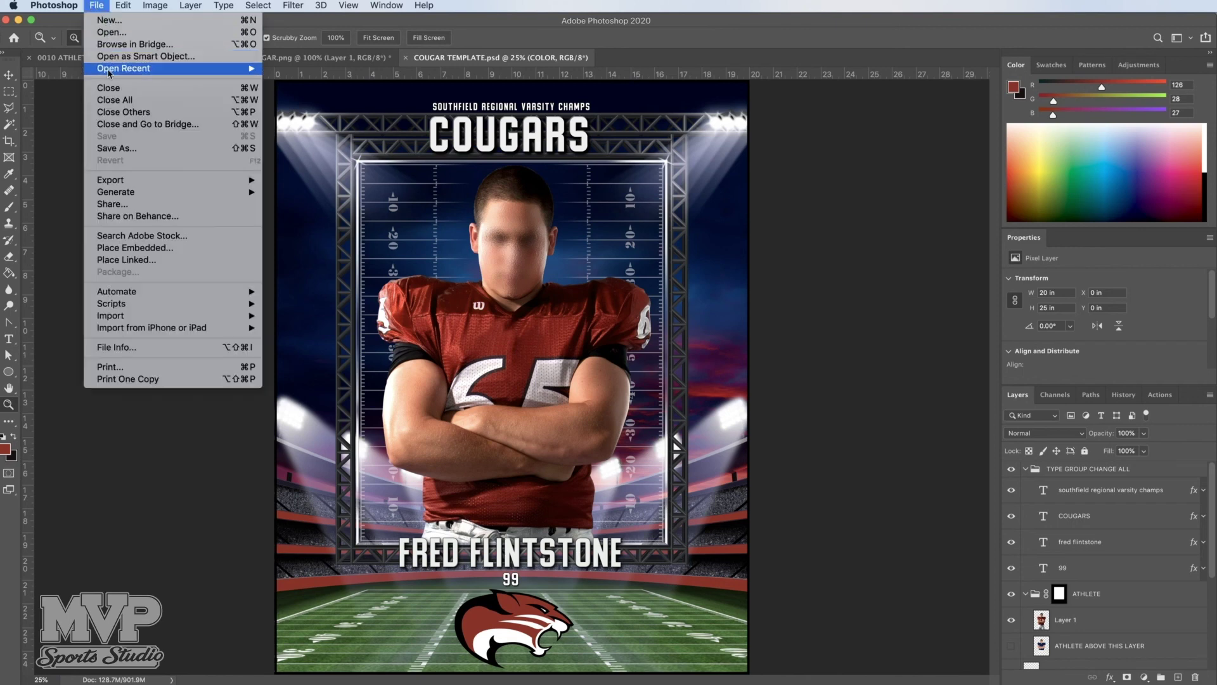
click(109, 32)
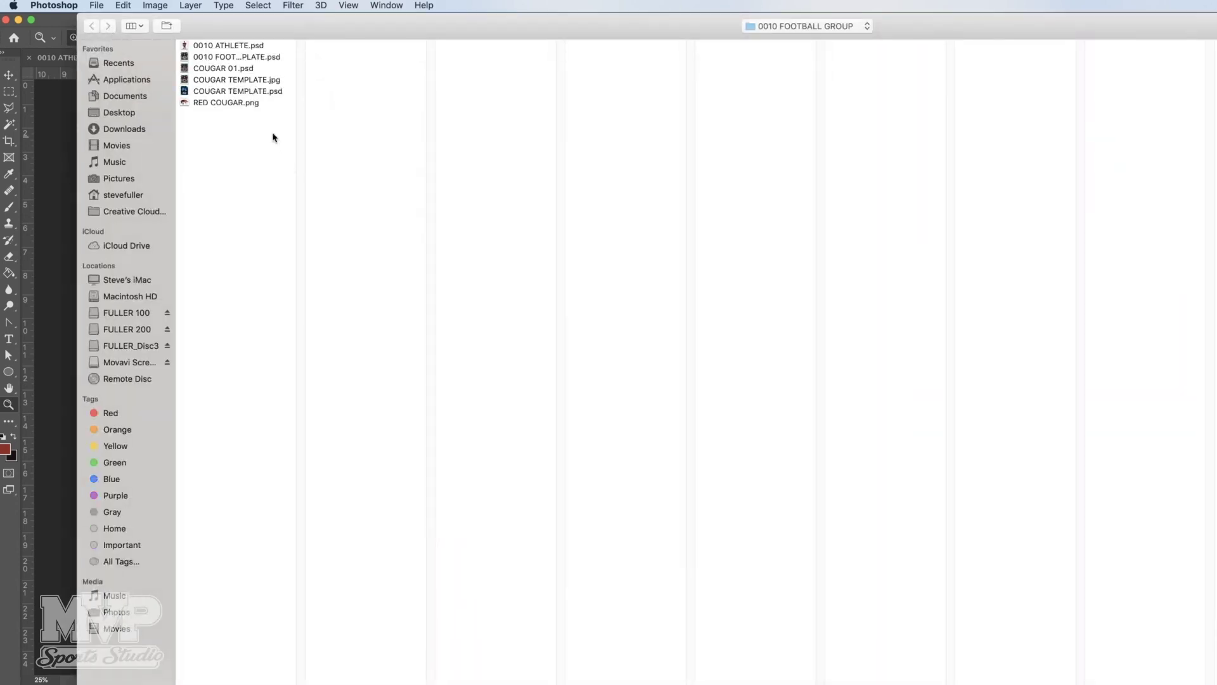
click(233, 80)
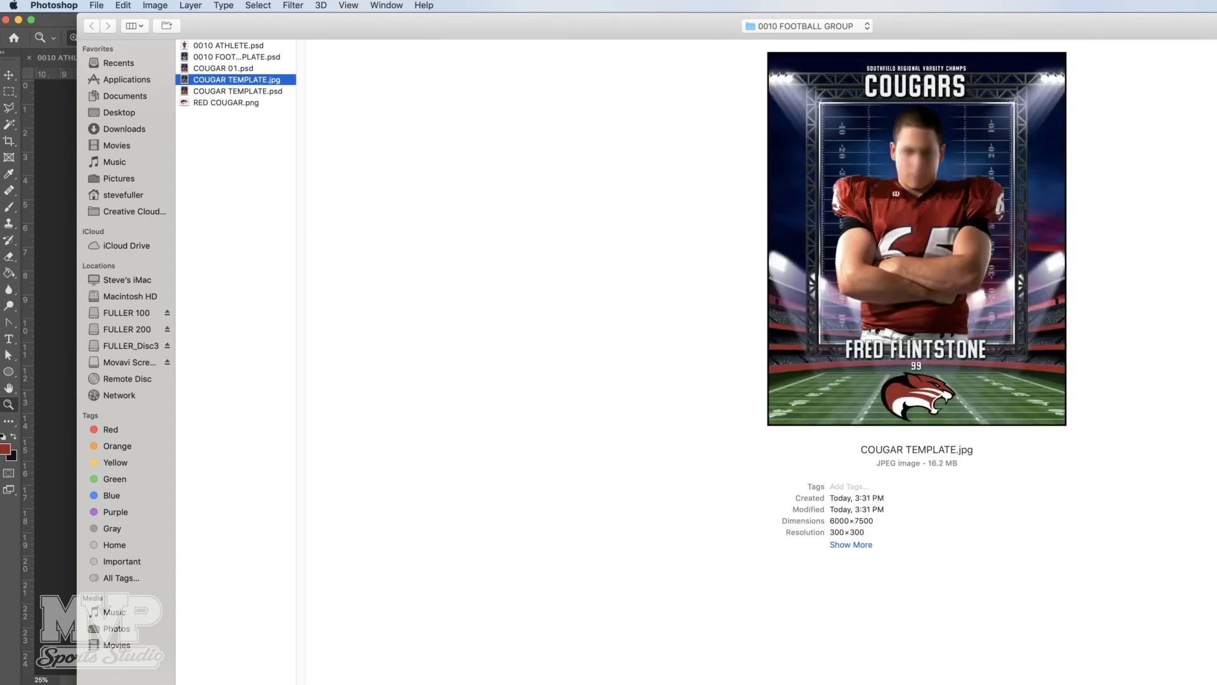
drag(1216, 684, 1168, 645)
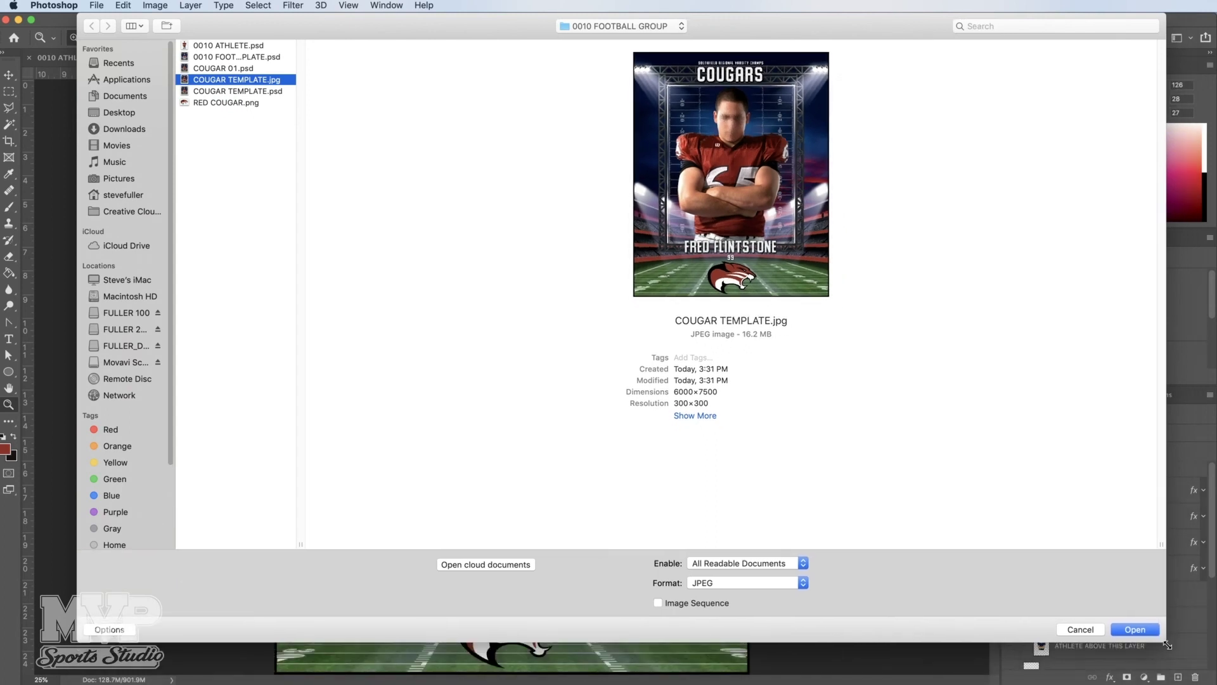
click(1135, 630)
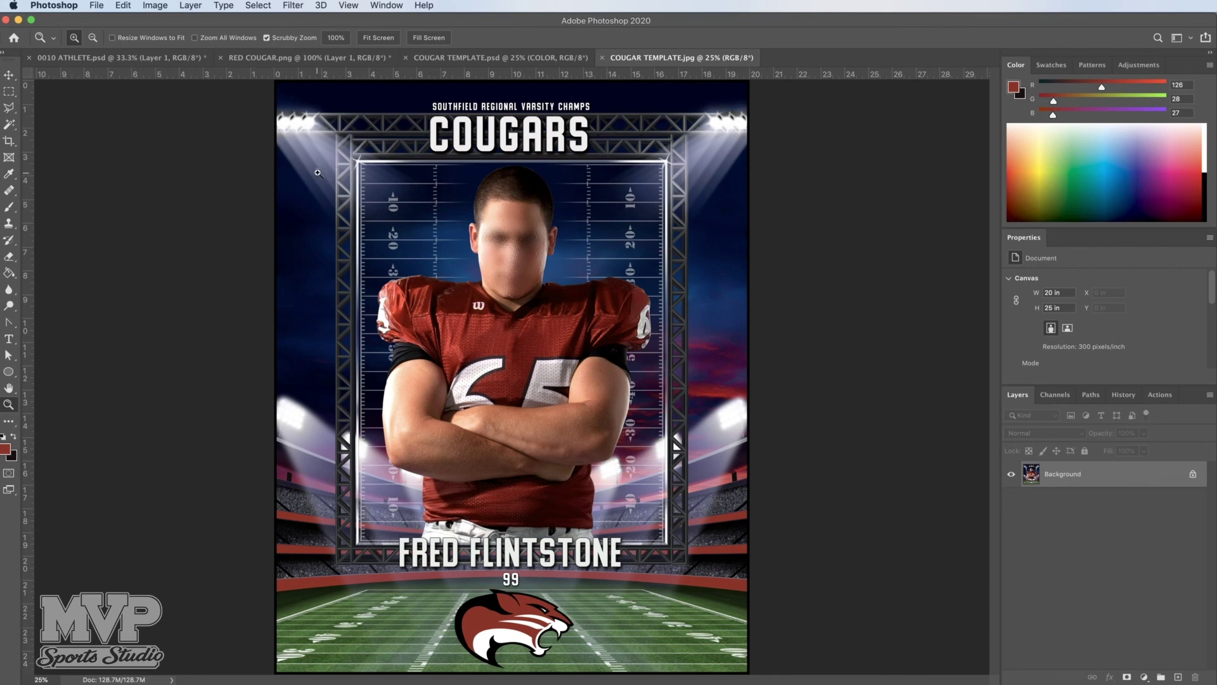
Try a 10-inch image height, resize COUGAR TEMPLATE.jpg to 16 × 20 inches at 300 pixels/inch instead, and save the JPEG.
click(154, 7)
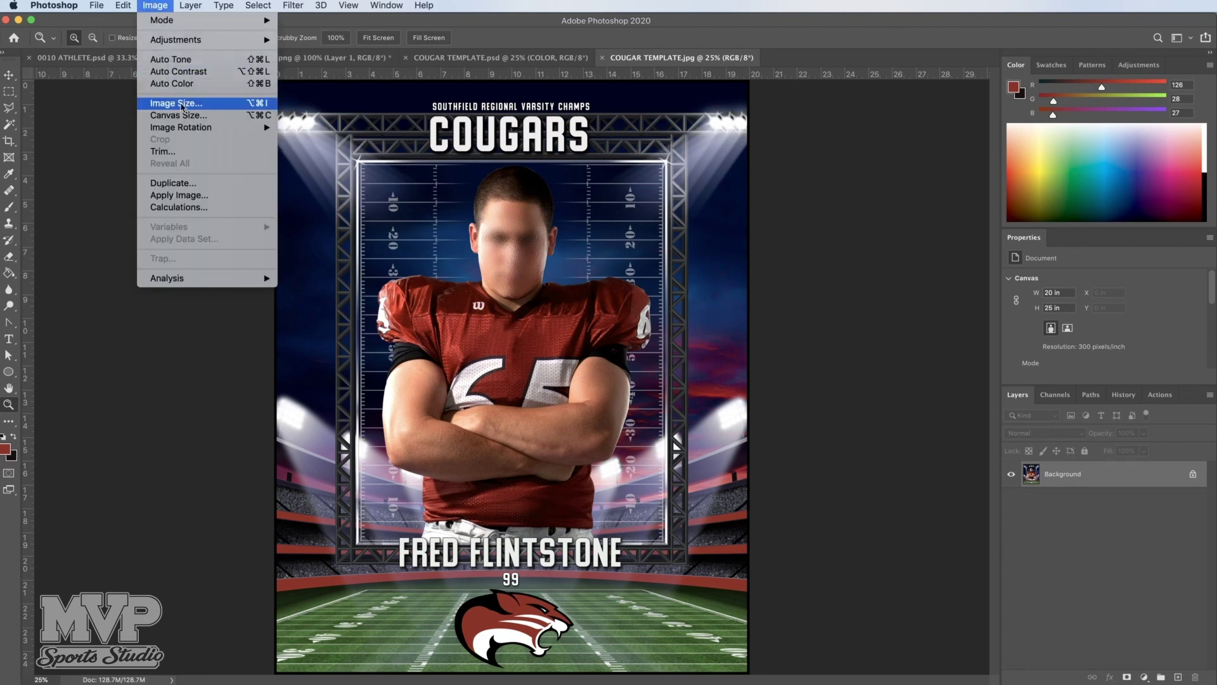
click(181, 104)
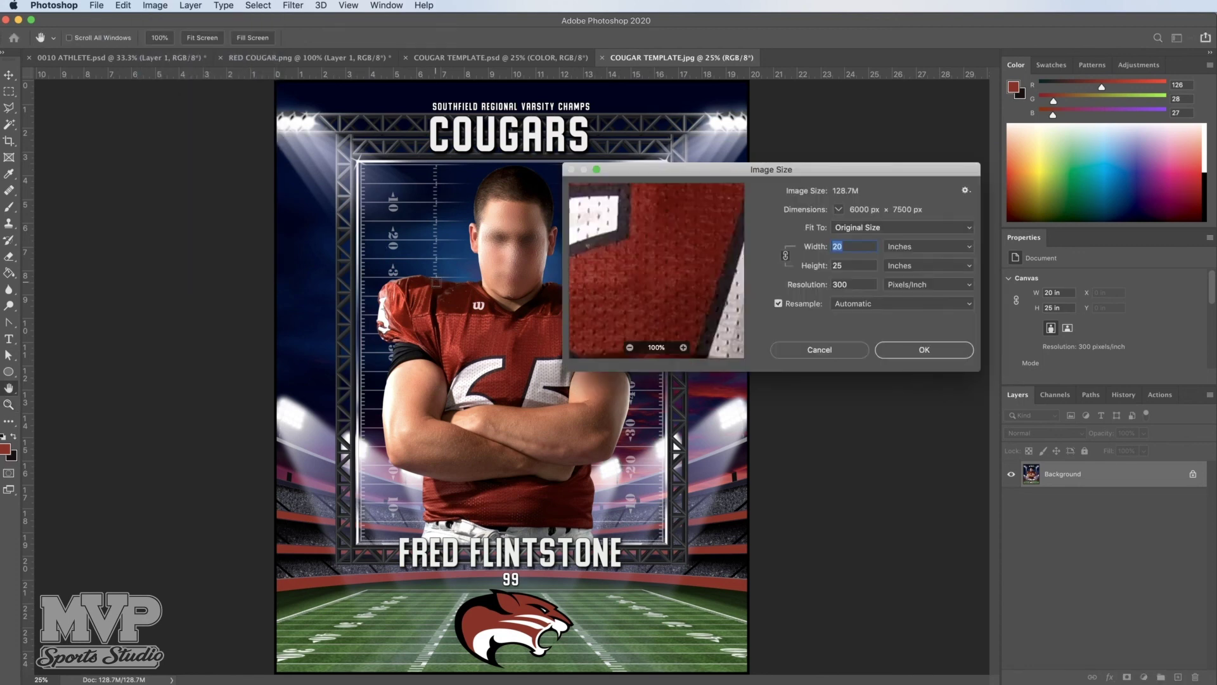
double_click(849, 267)
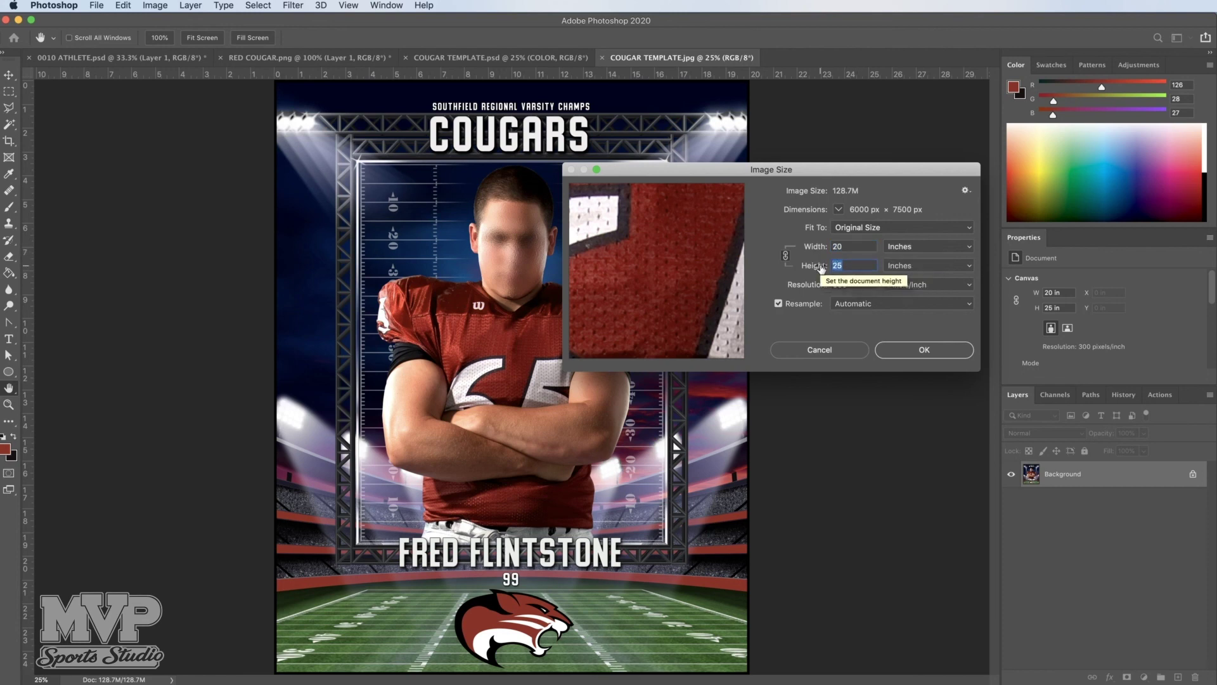
text(10)
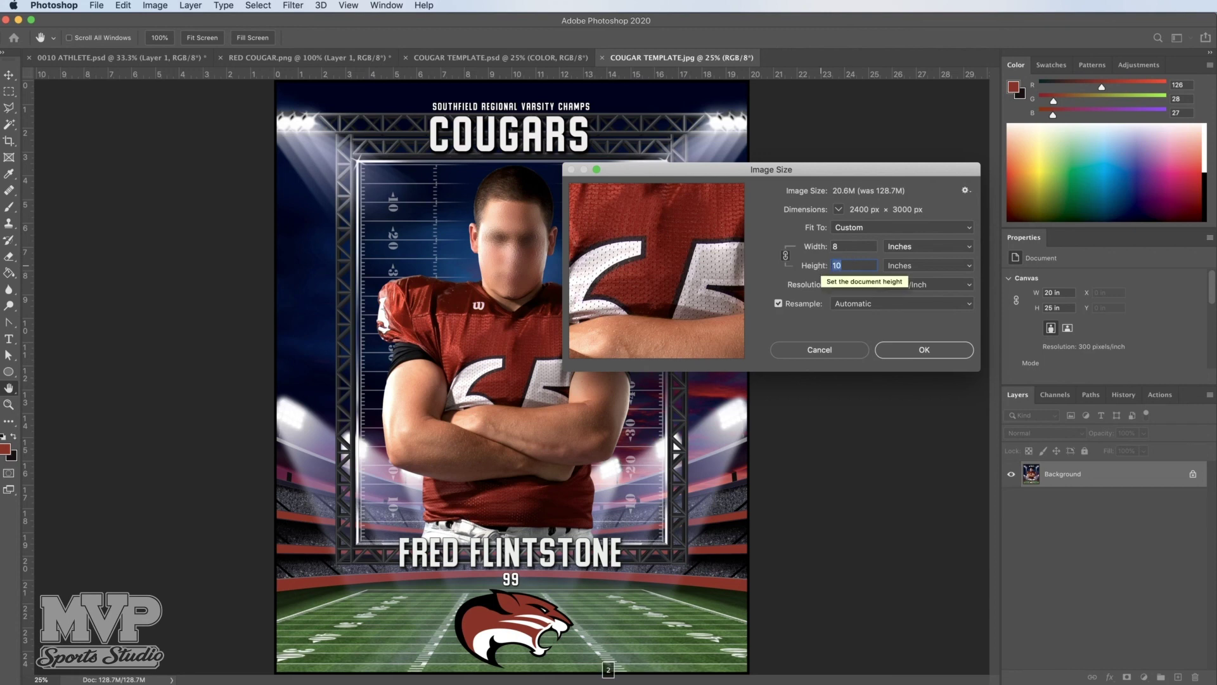
text(20)
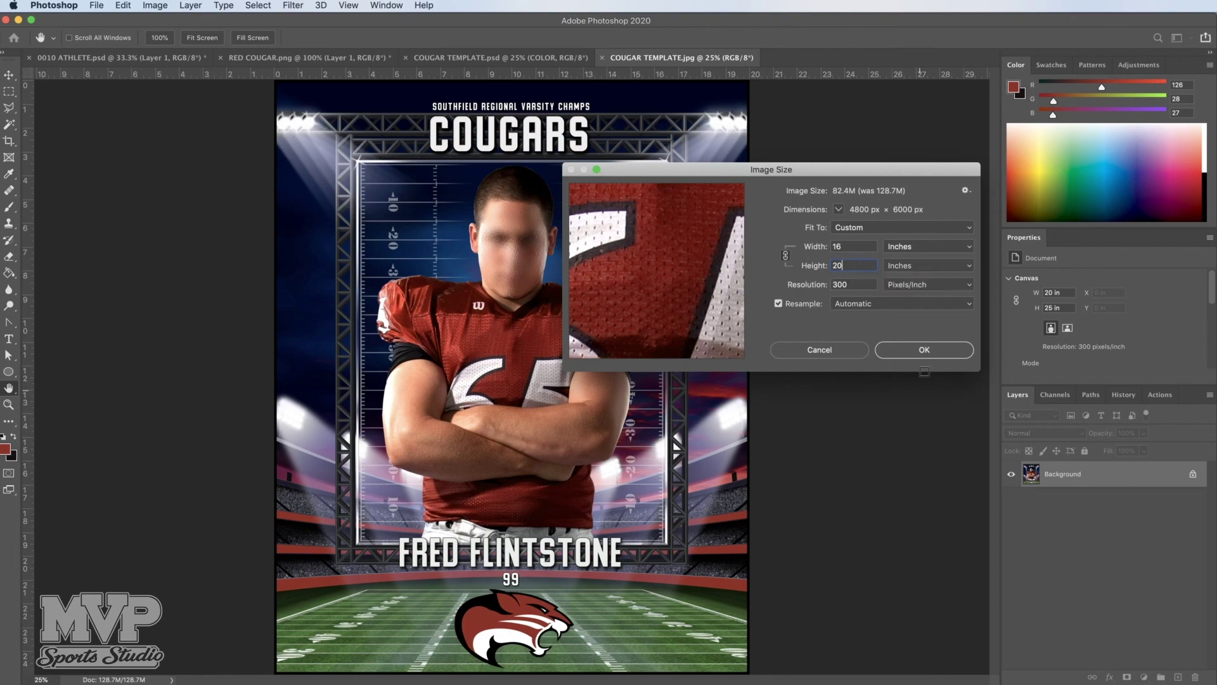
click(924, 350)
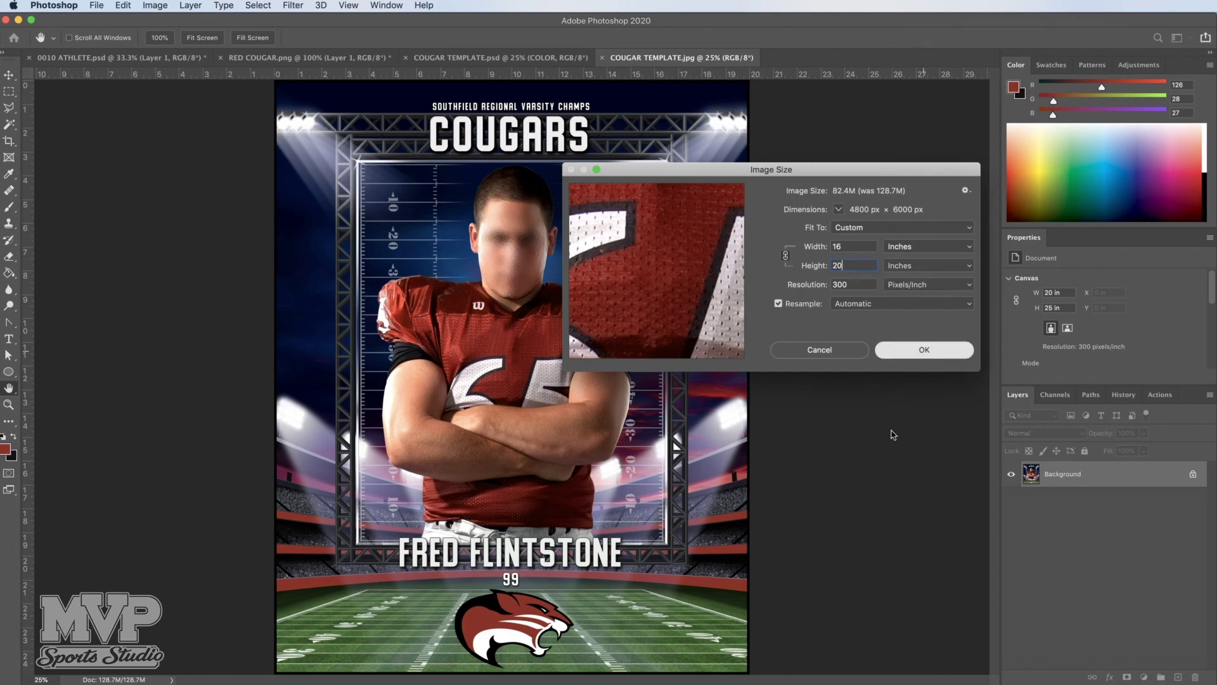
key(z)
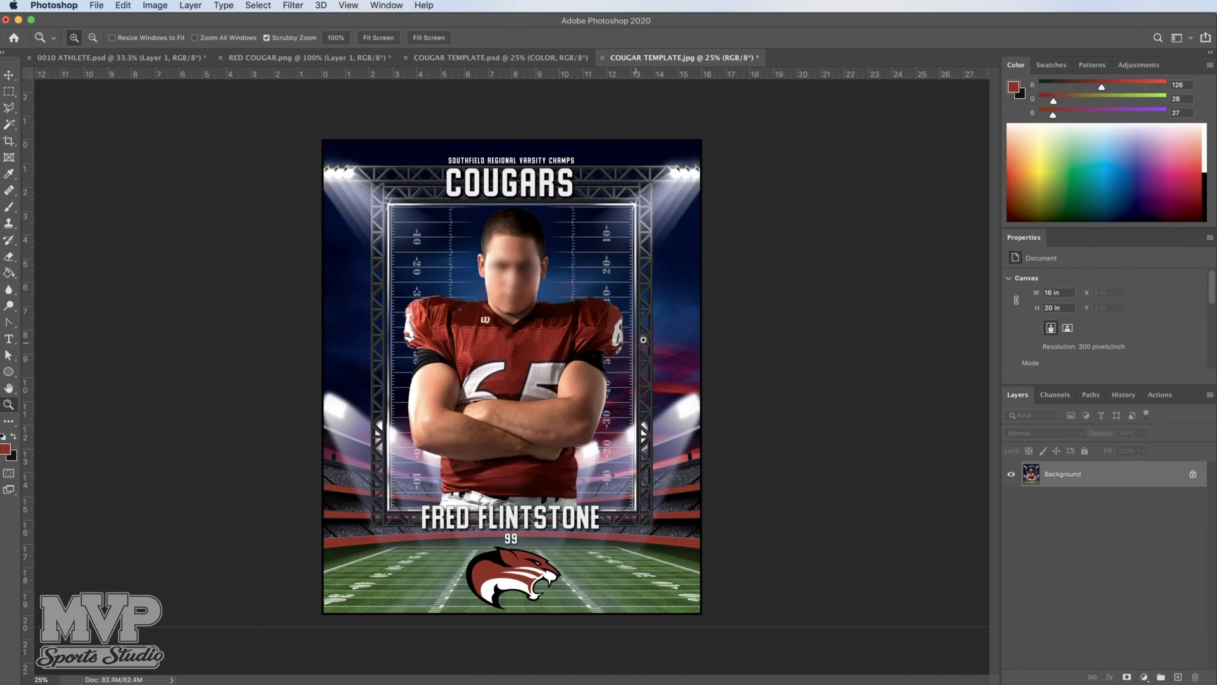
click(97, 6)
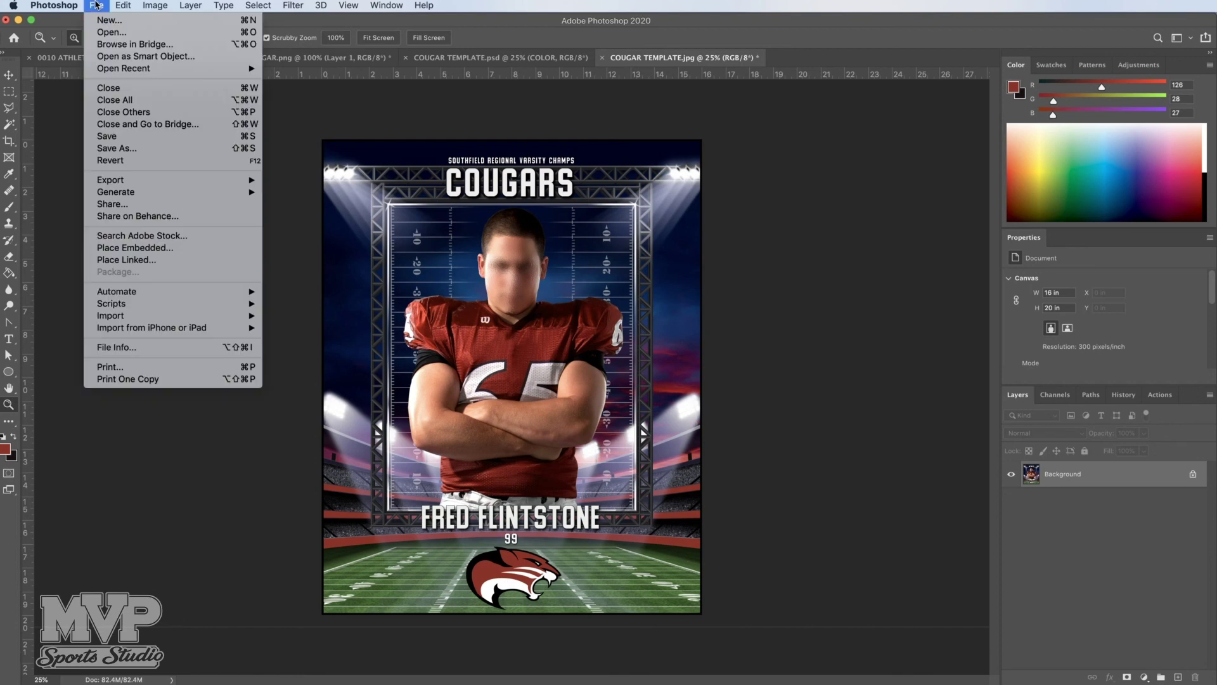
click(127, 137)
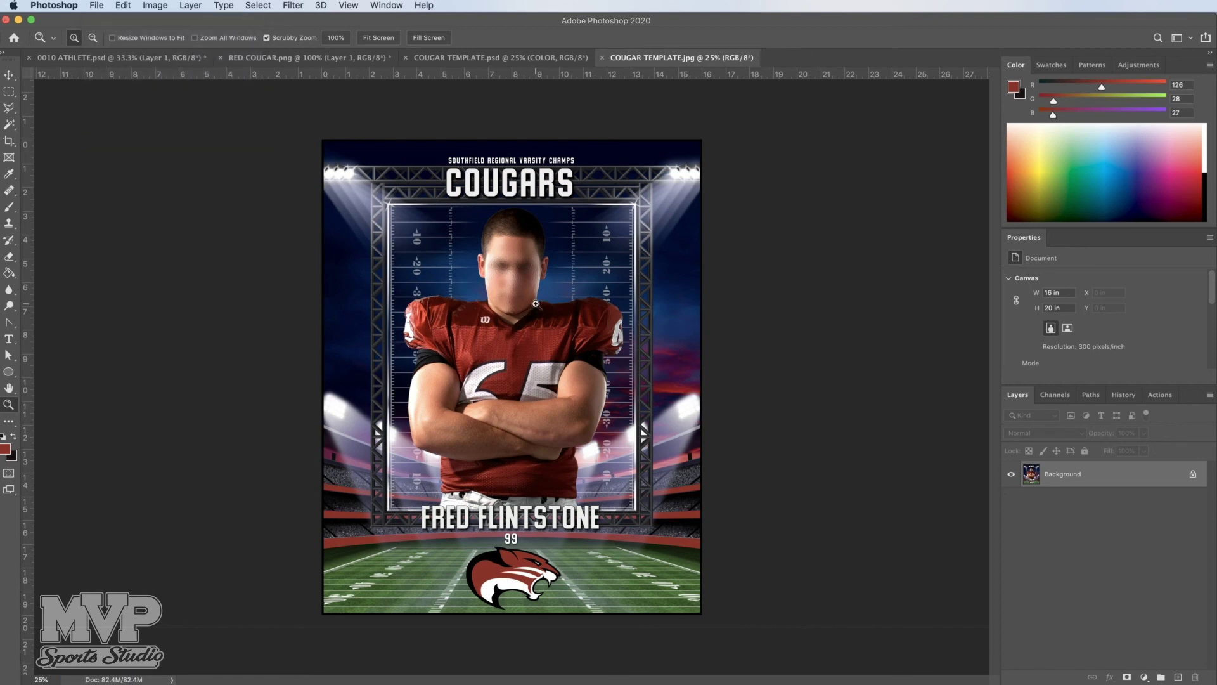